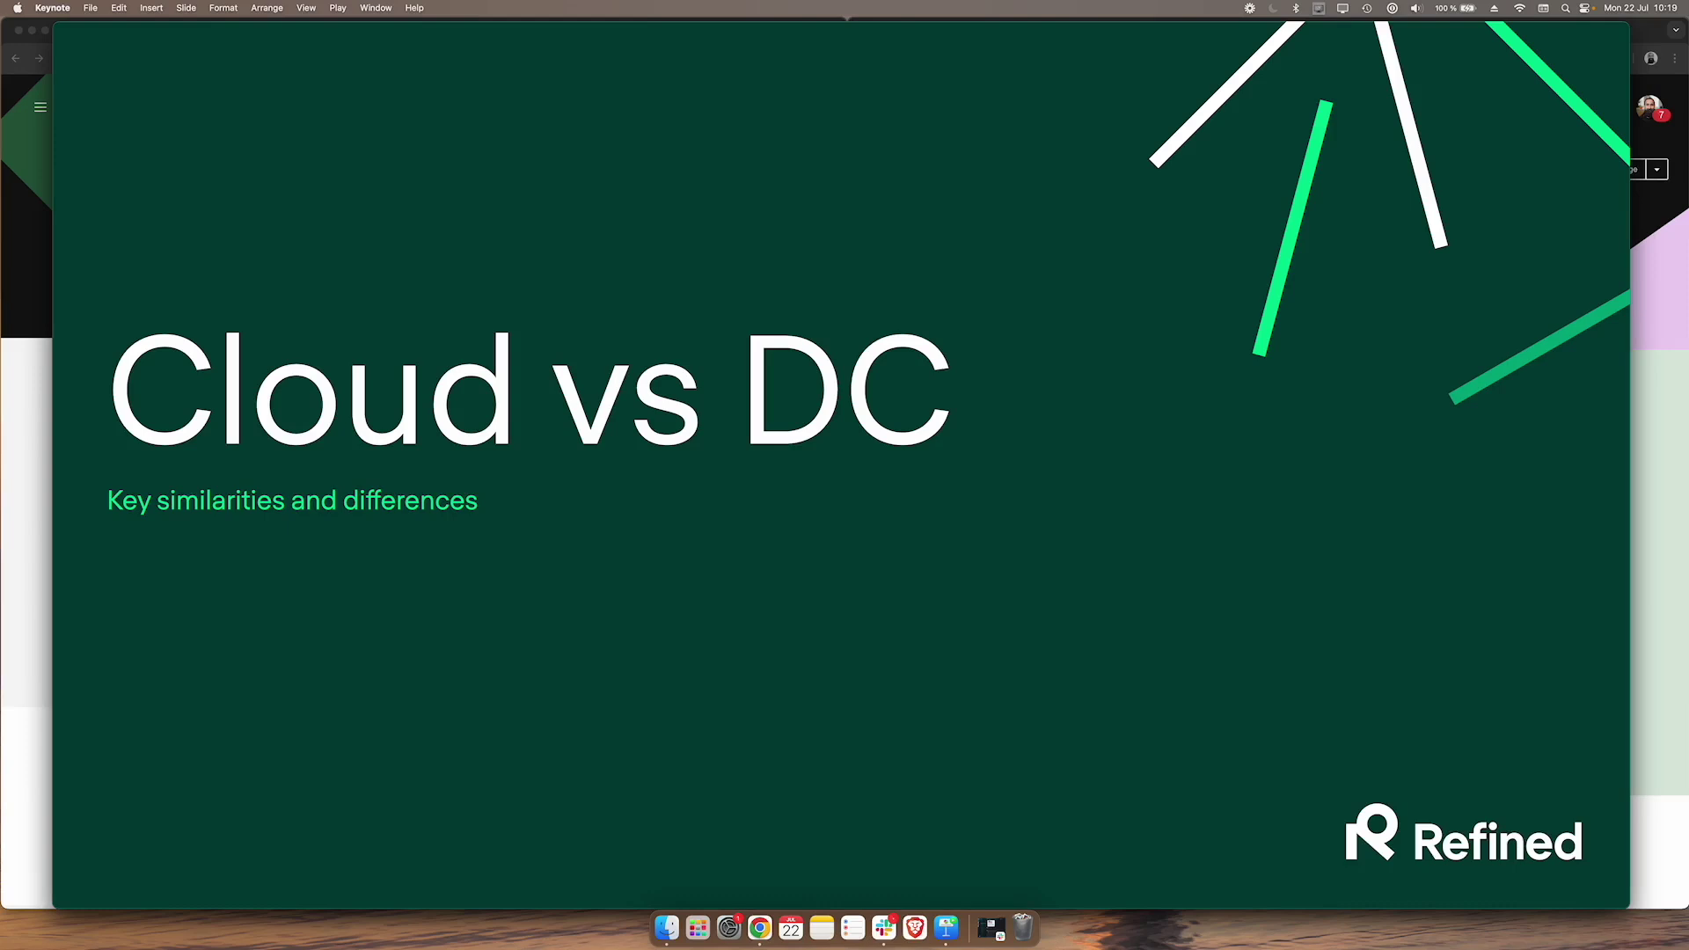
- Advance the slideshow to the diagram of Confluence feeding the Intranet and Documentation sites
key("Right")
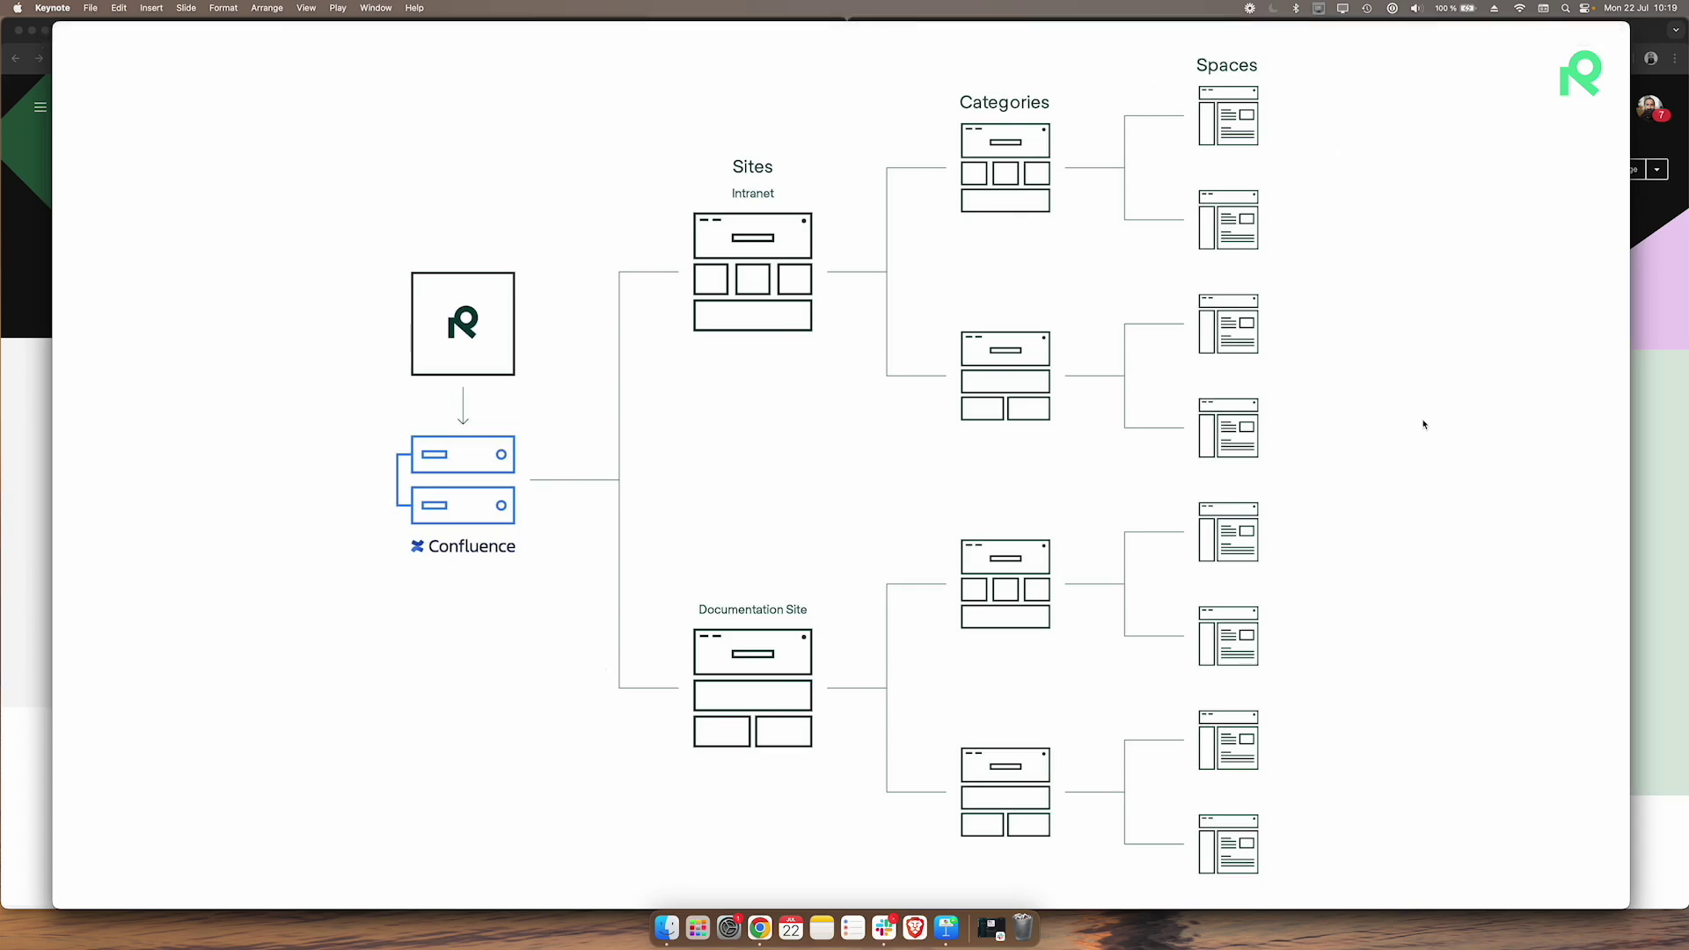
- Advance to the cloud diagram with intranet.acme.com and support.acme.com sites
key("Right")
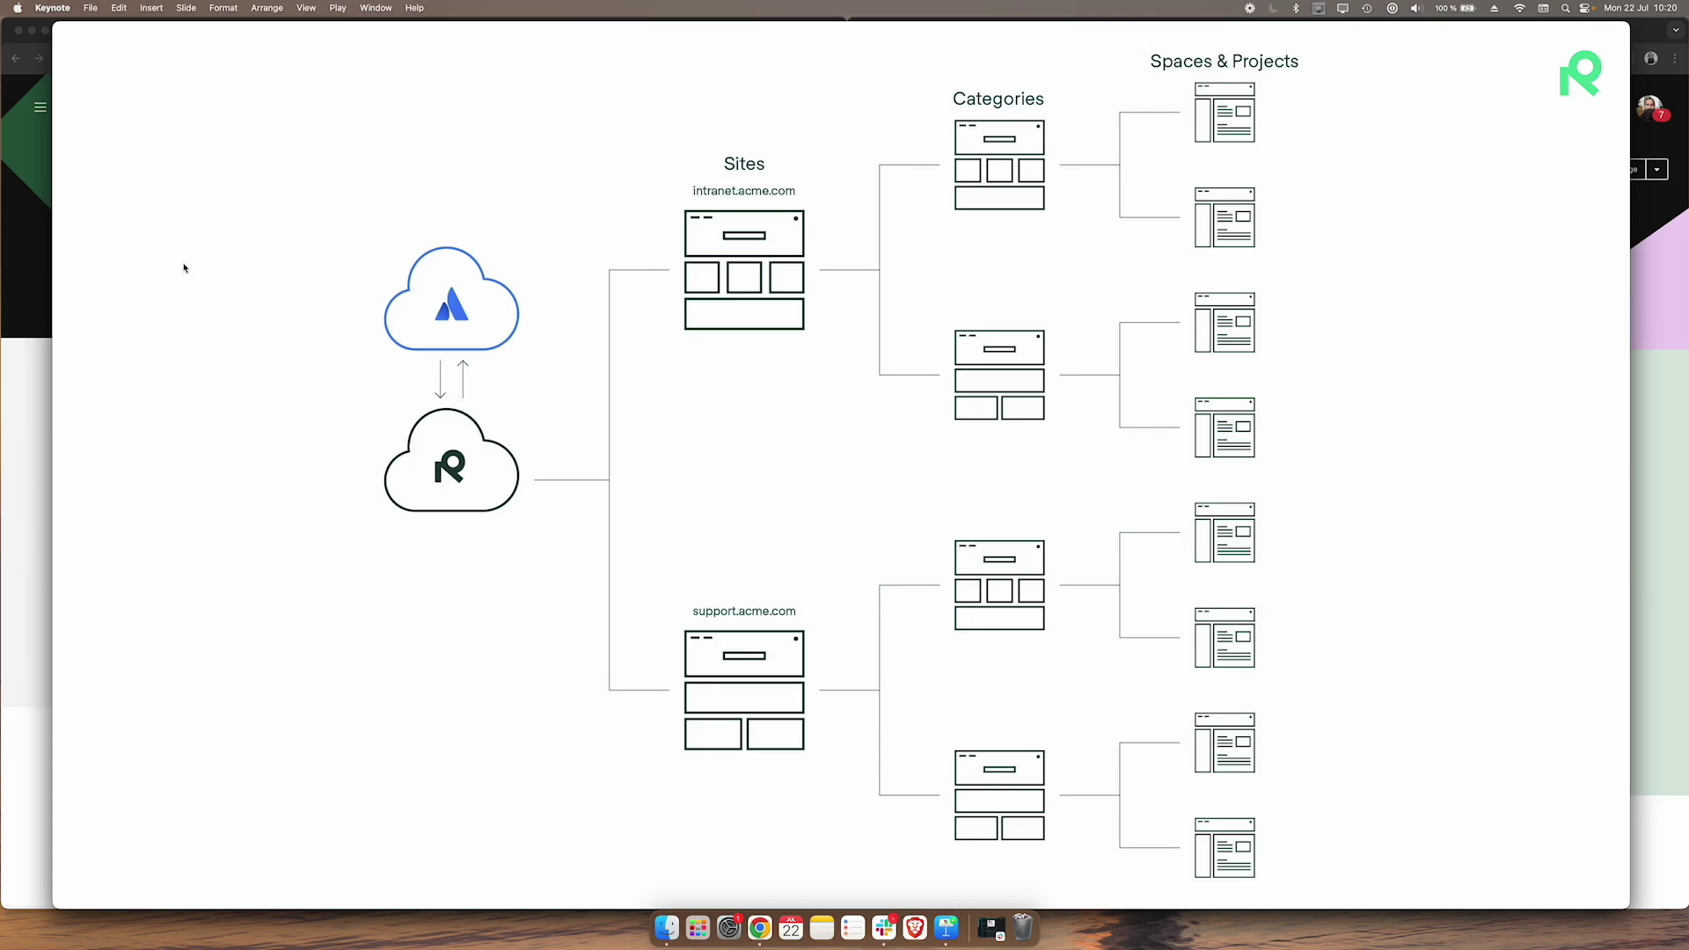
- Switch from Keynote to Chrome showing the two Alto Intranet sites
key("super+Tab")
key("super+Tab")
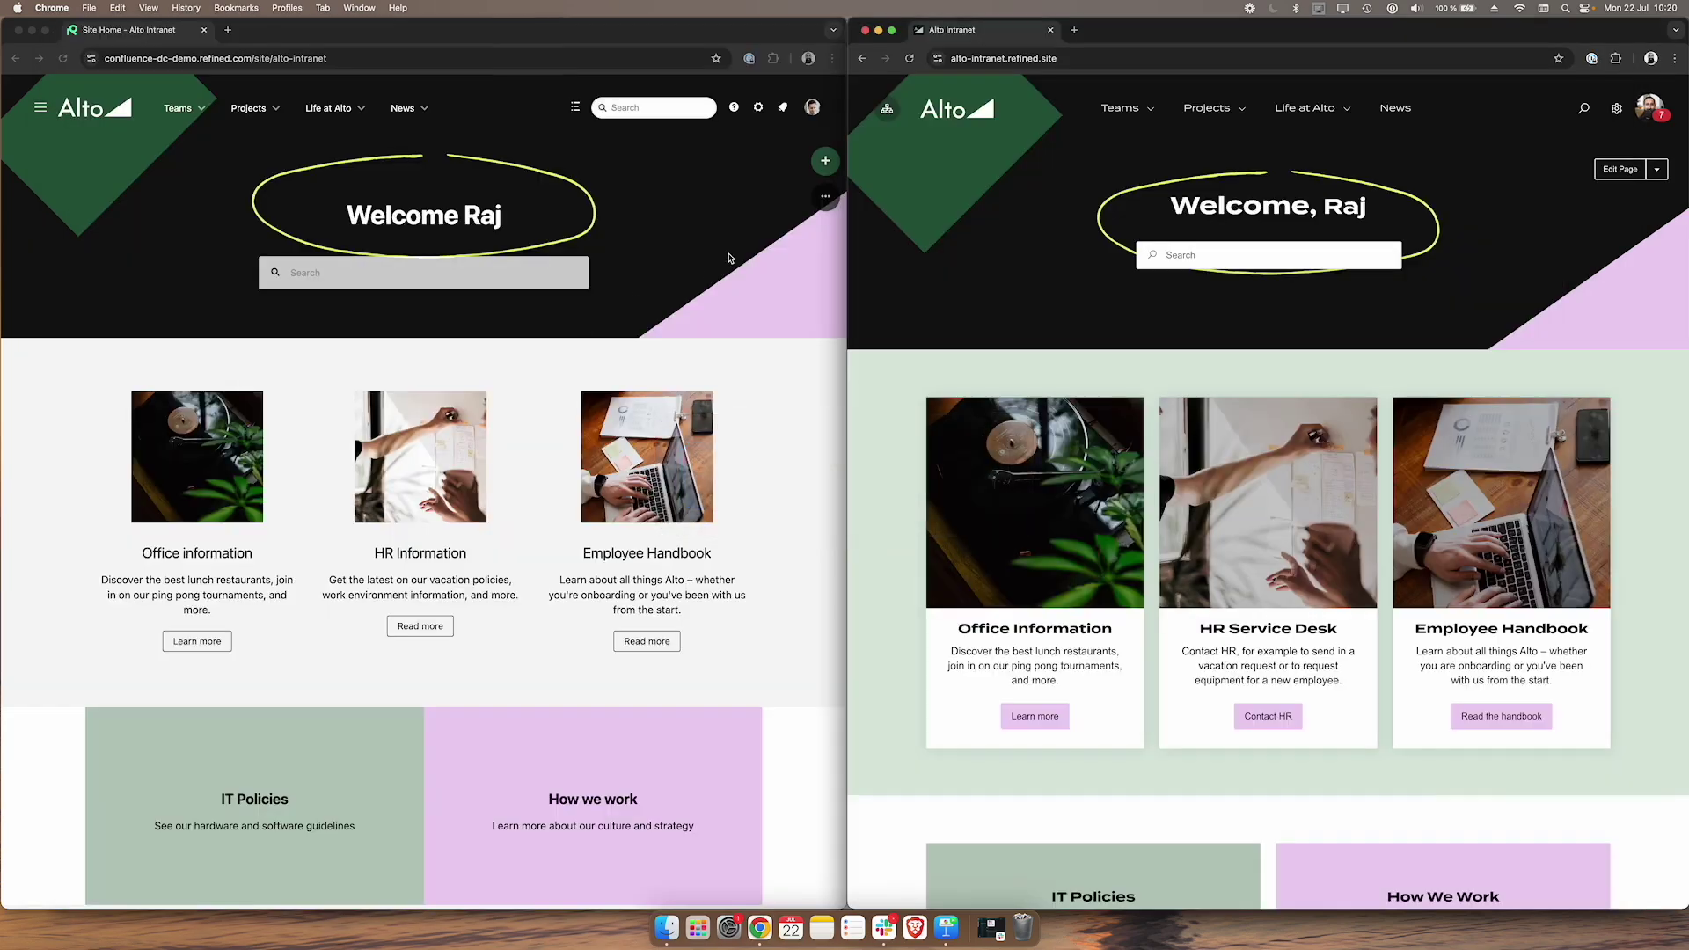
- On the Data Center site, open the Design team space from Teams and glance at Projects
left_click(730, 257)
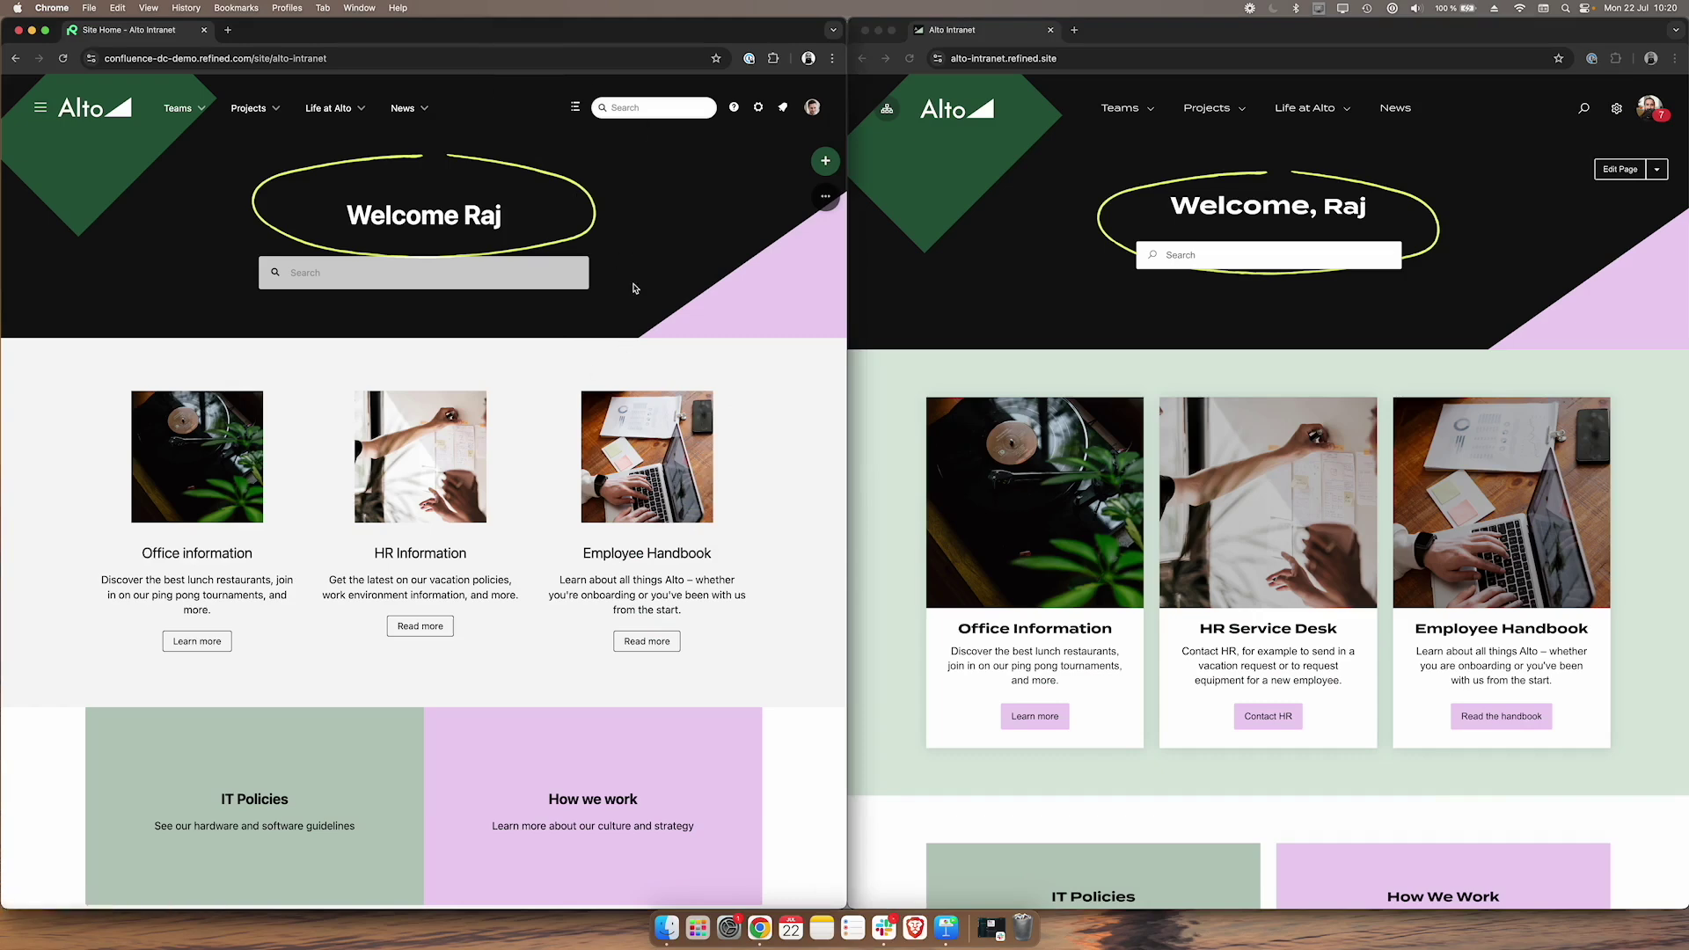
left_click(679, 278)
left_click(202, 111)
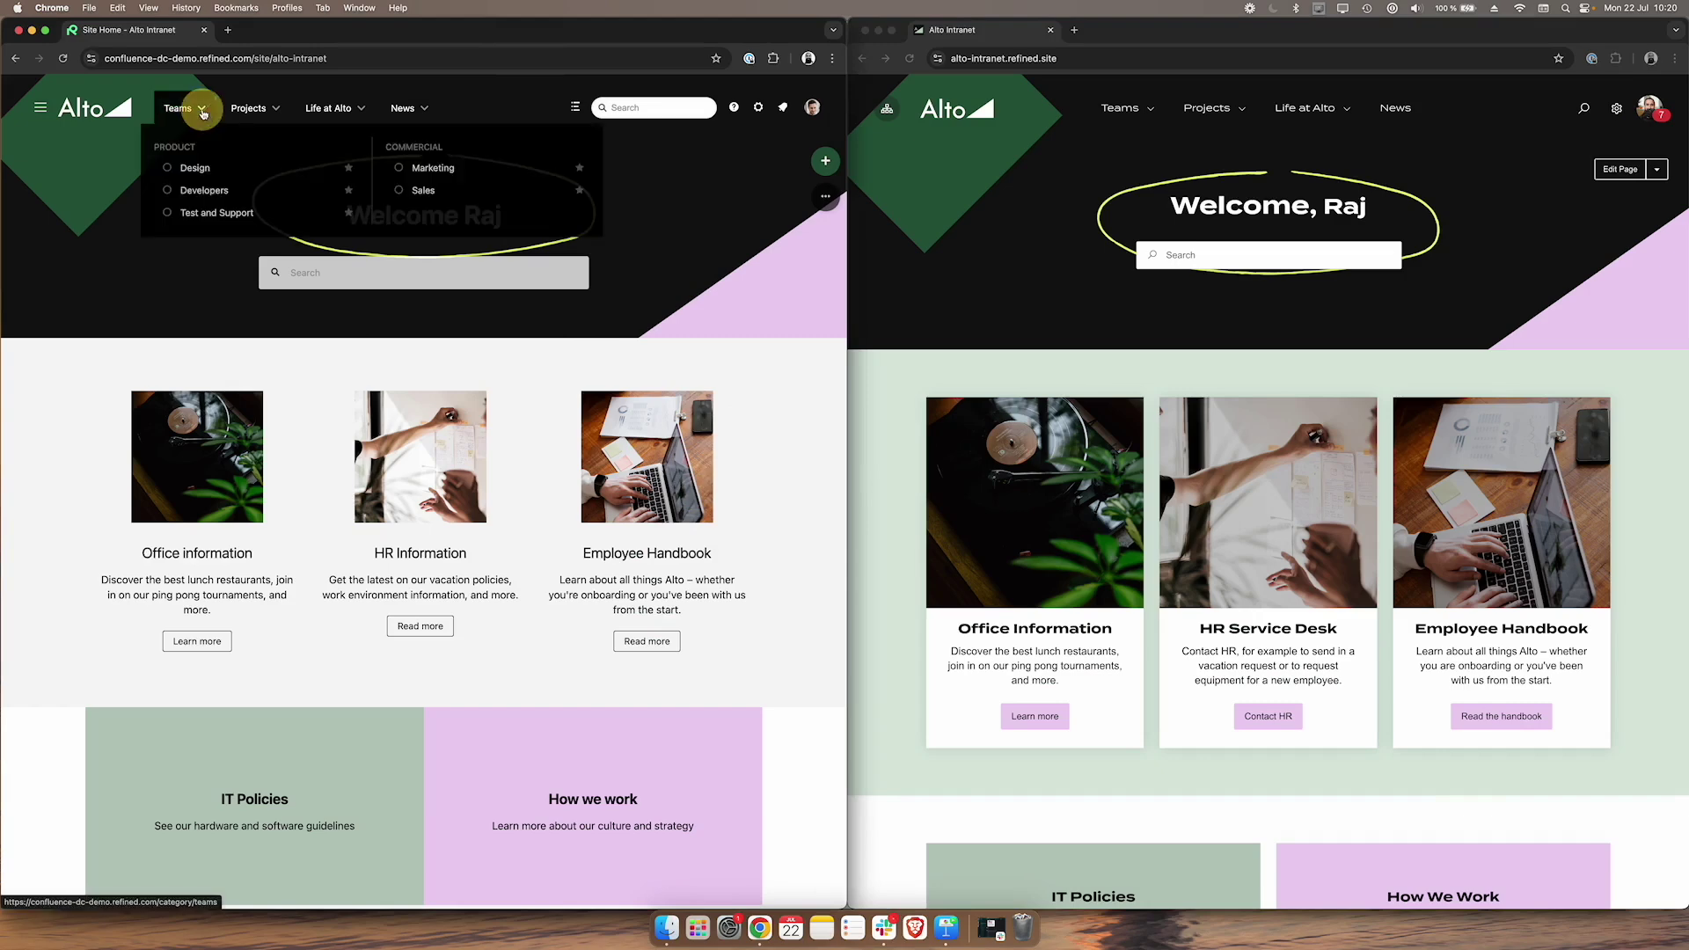
left_click(210, 168)
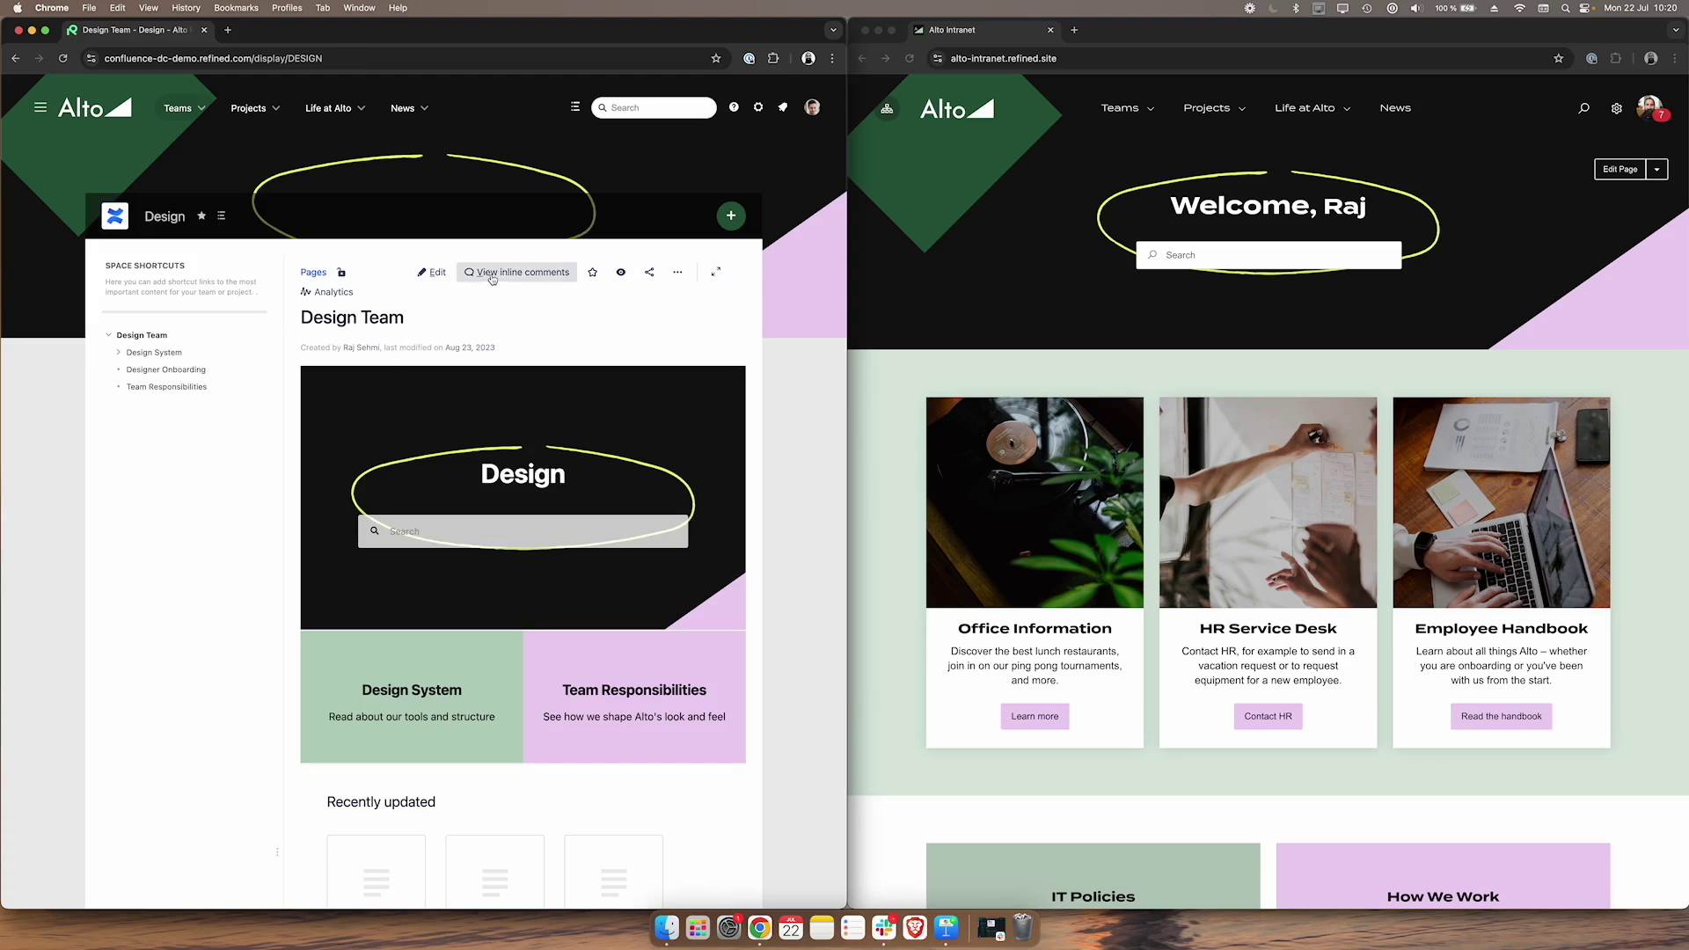
left_click(277, 108)
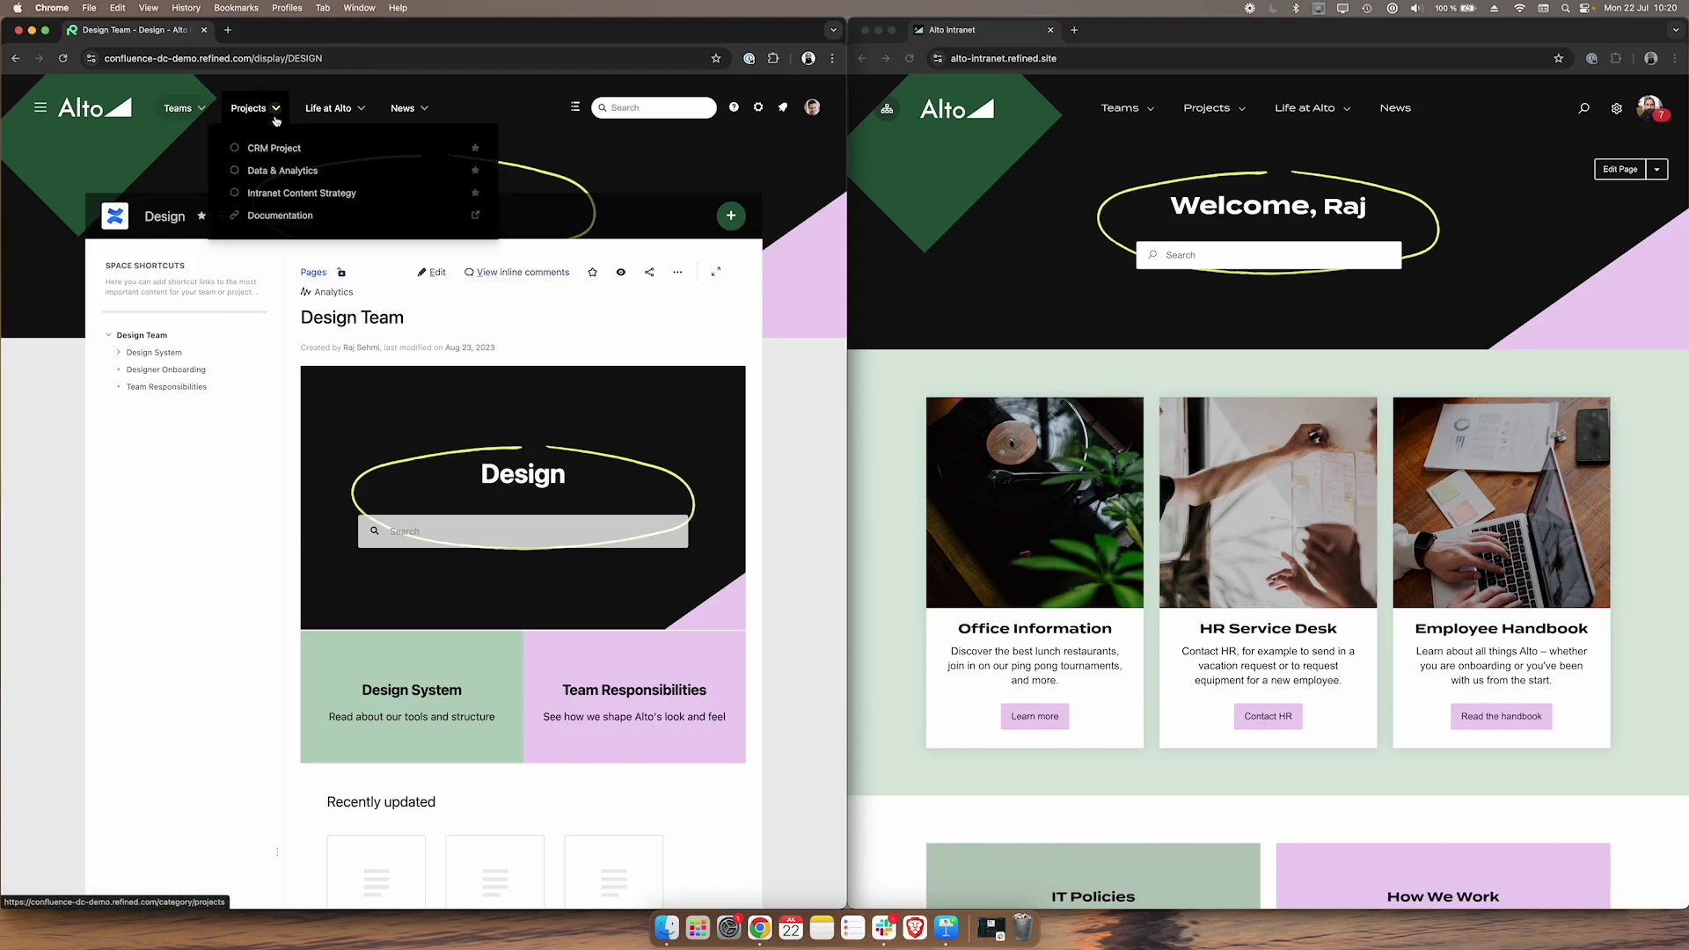
left_click(500, 320)
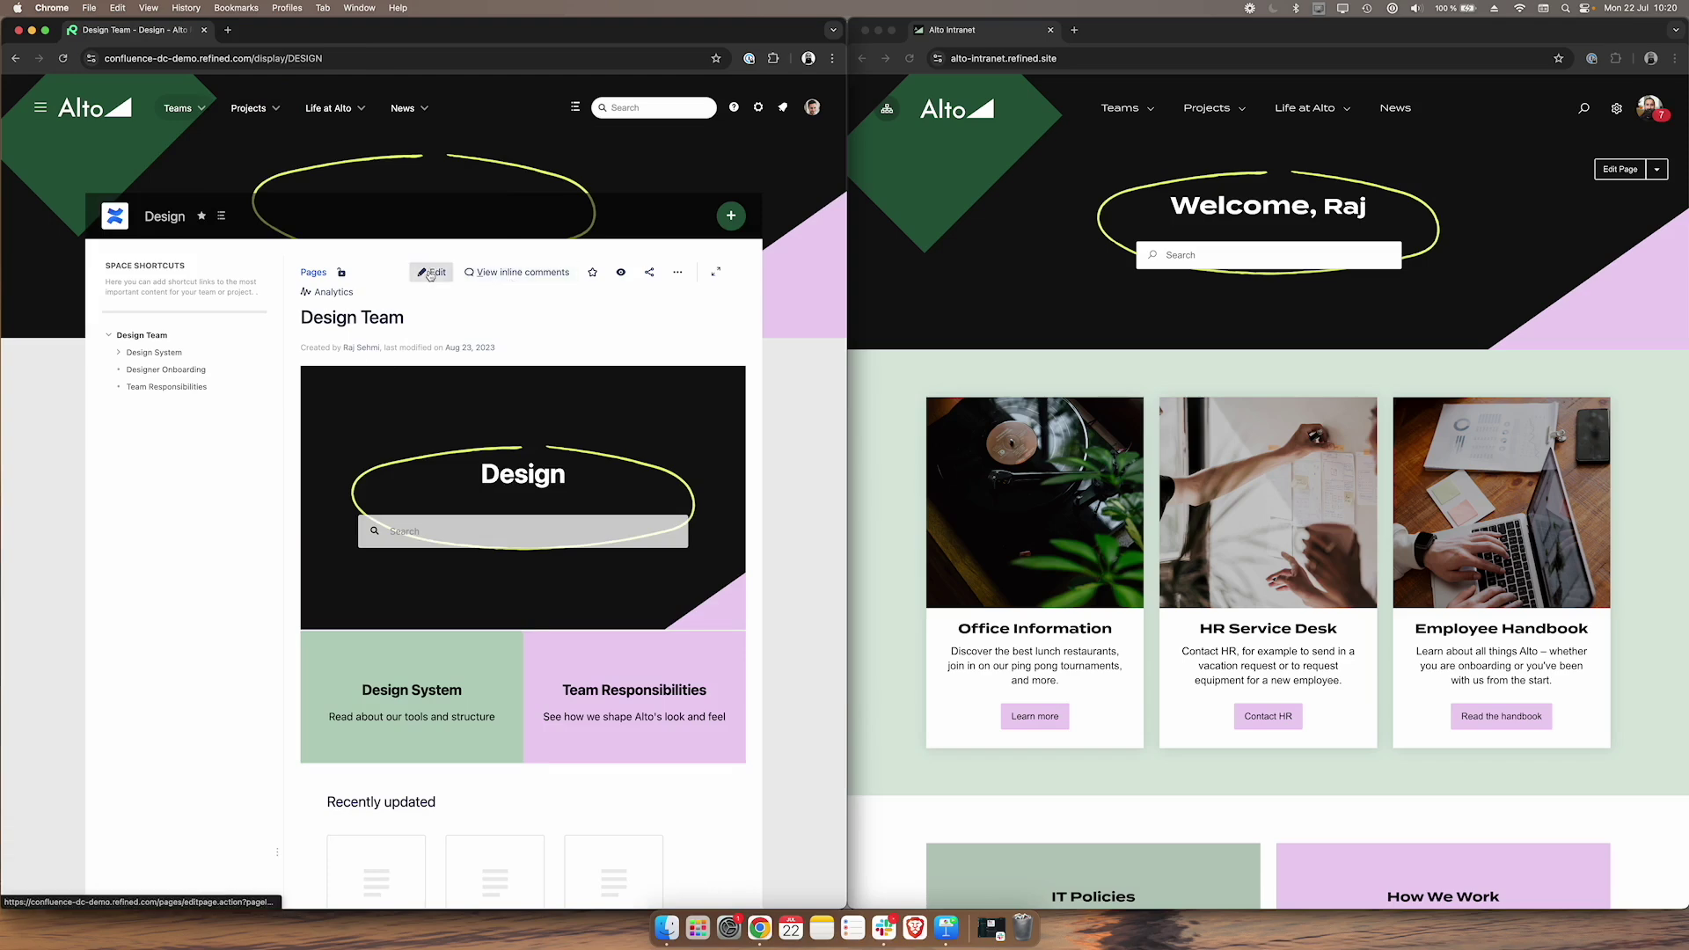
left_click(1083, 187)
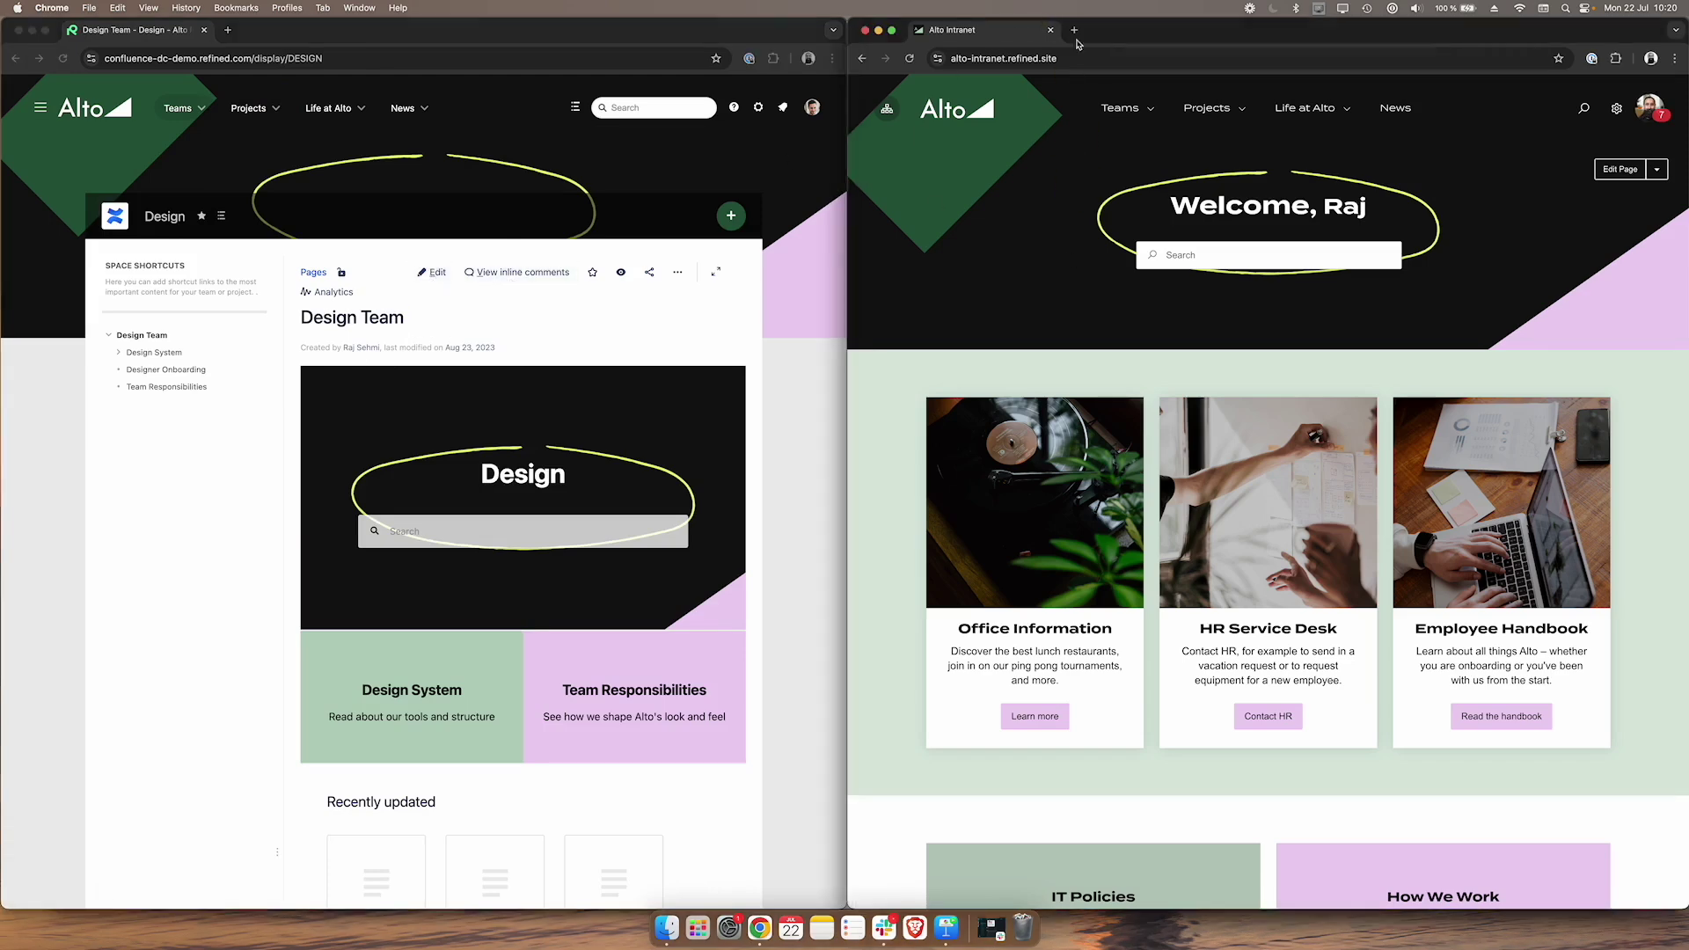
- Open the Design space on the Cloud site and Designer Onboarding on both sites
left_click(1153, 109)
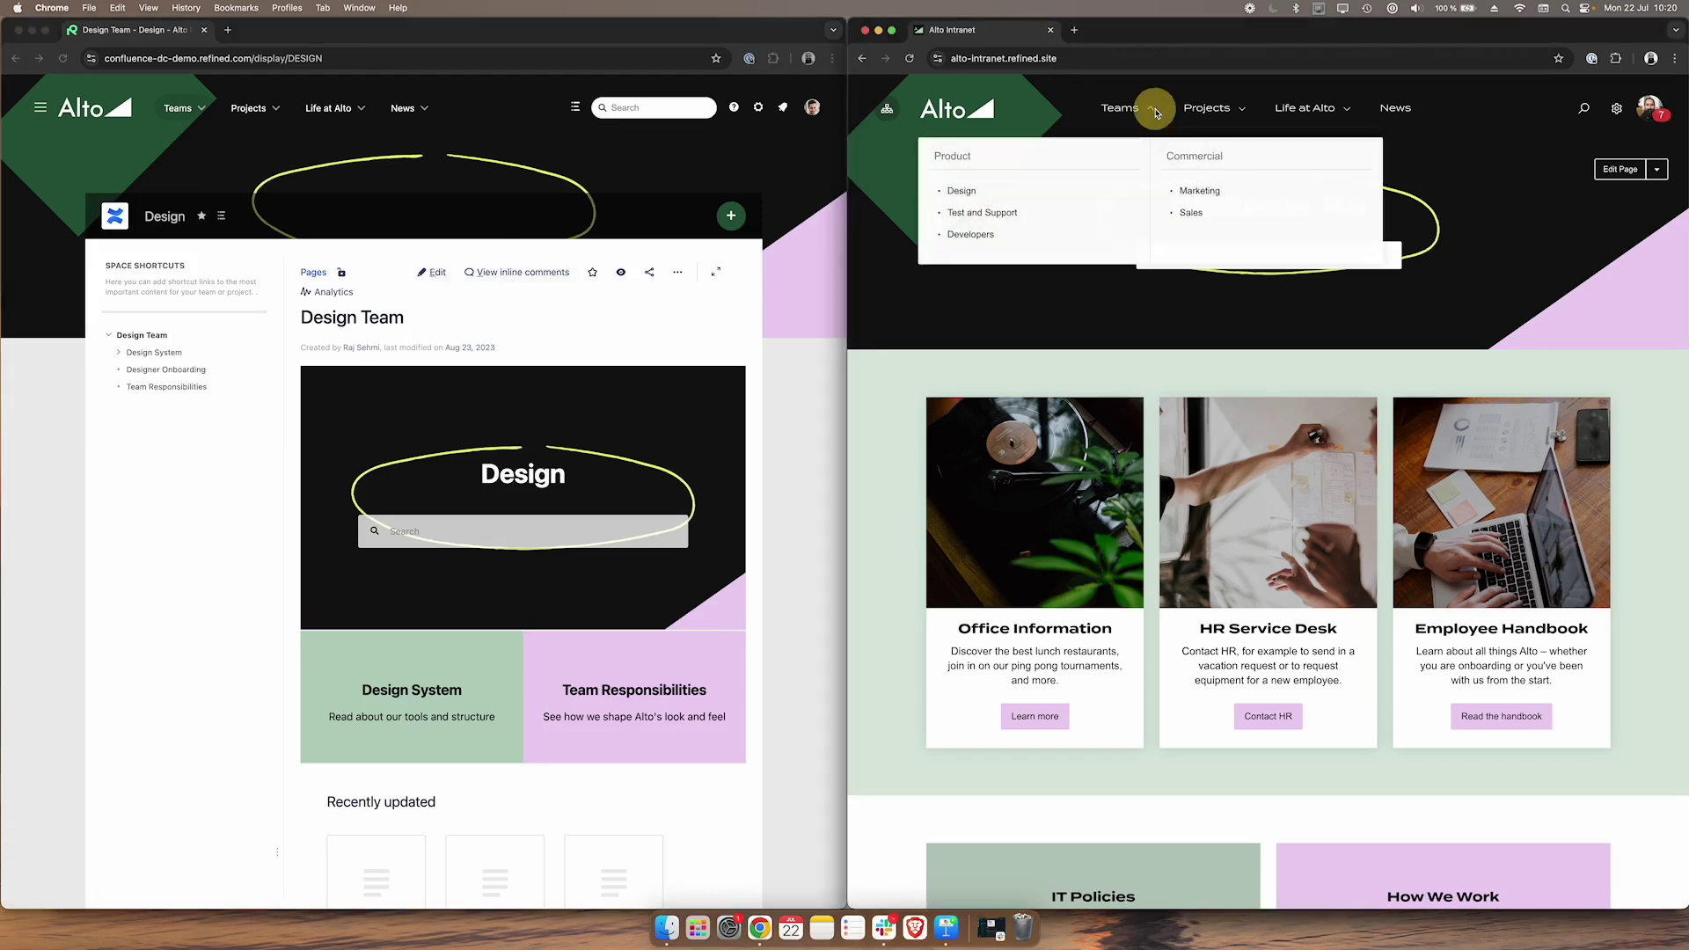
left_click(1061, 188)
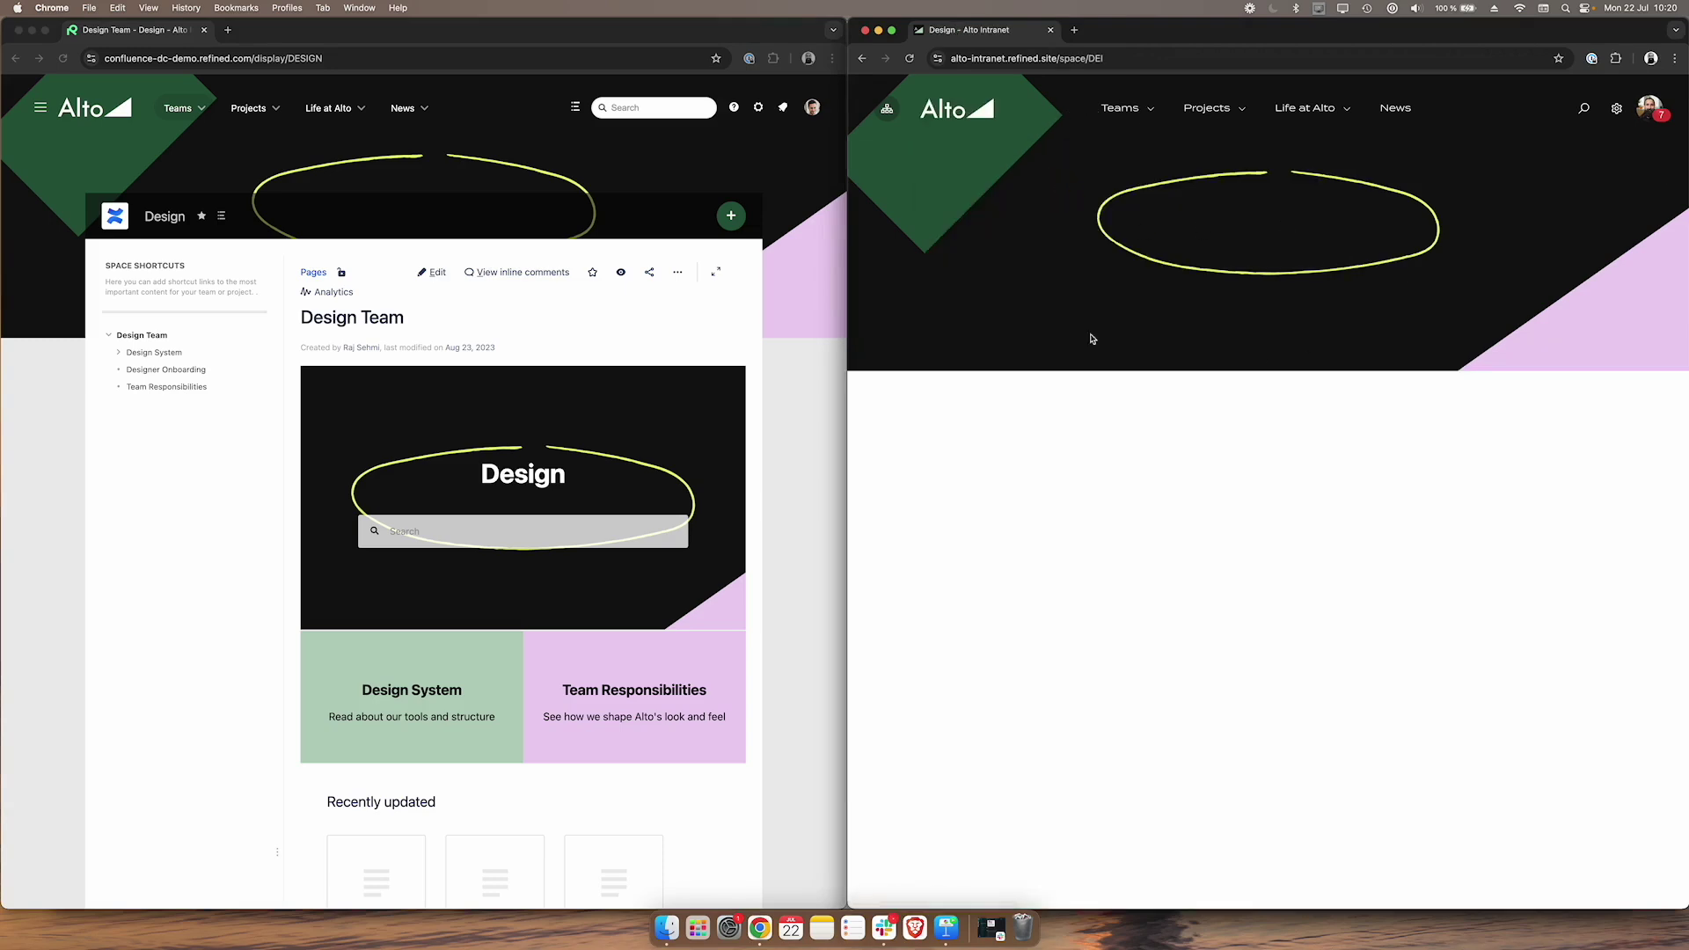
left_click(170, 371)
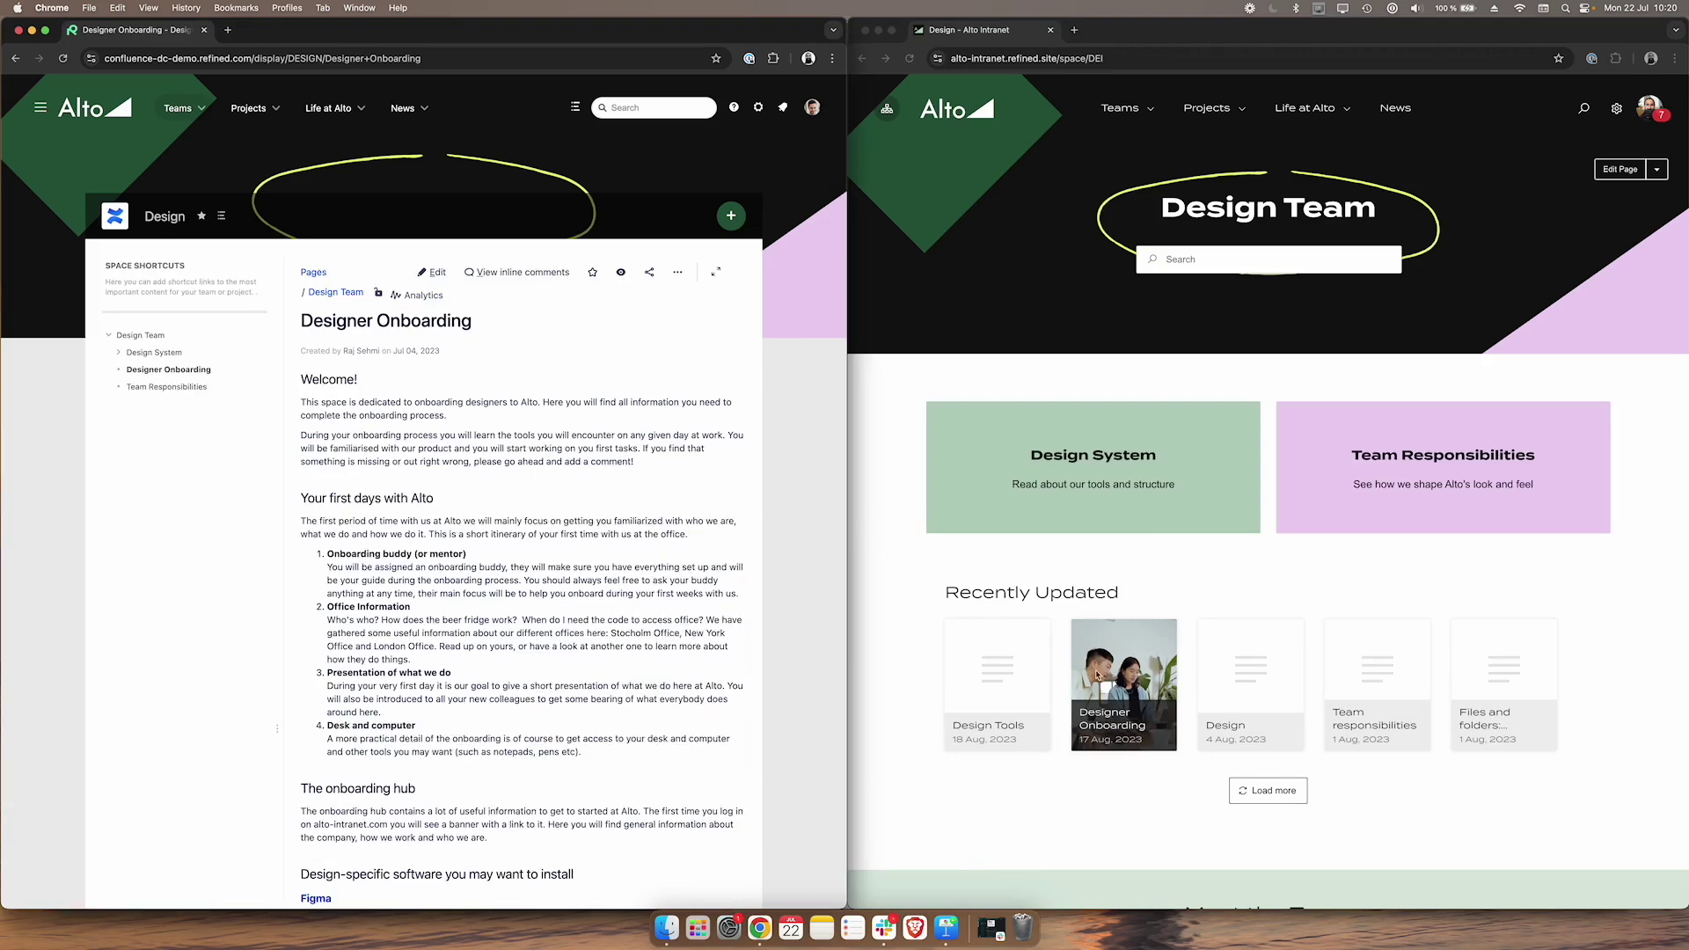
left_click(1138, 682)
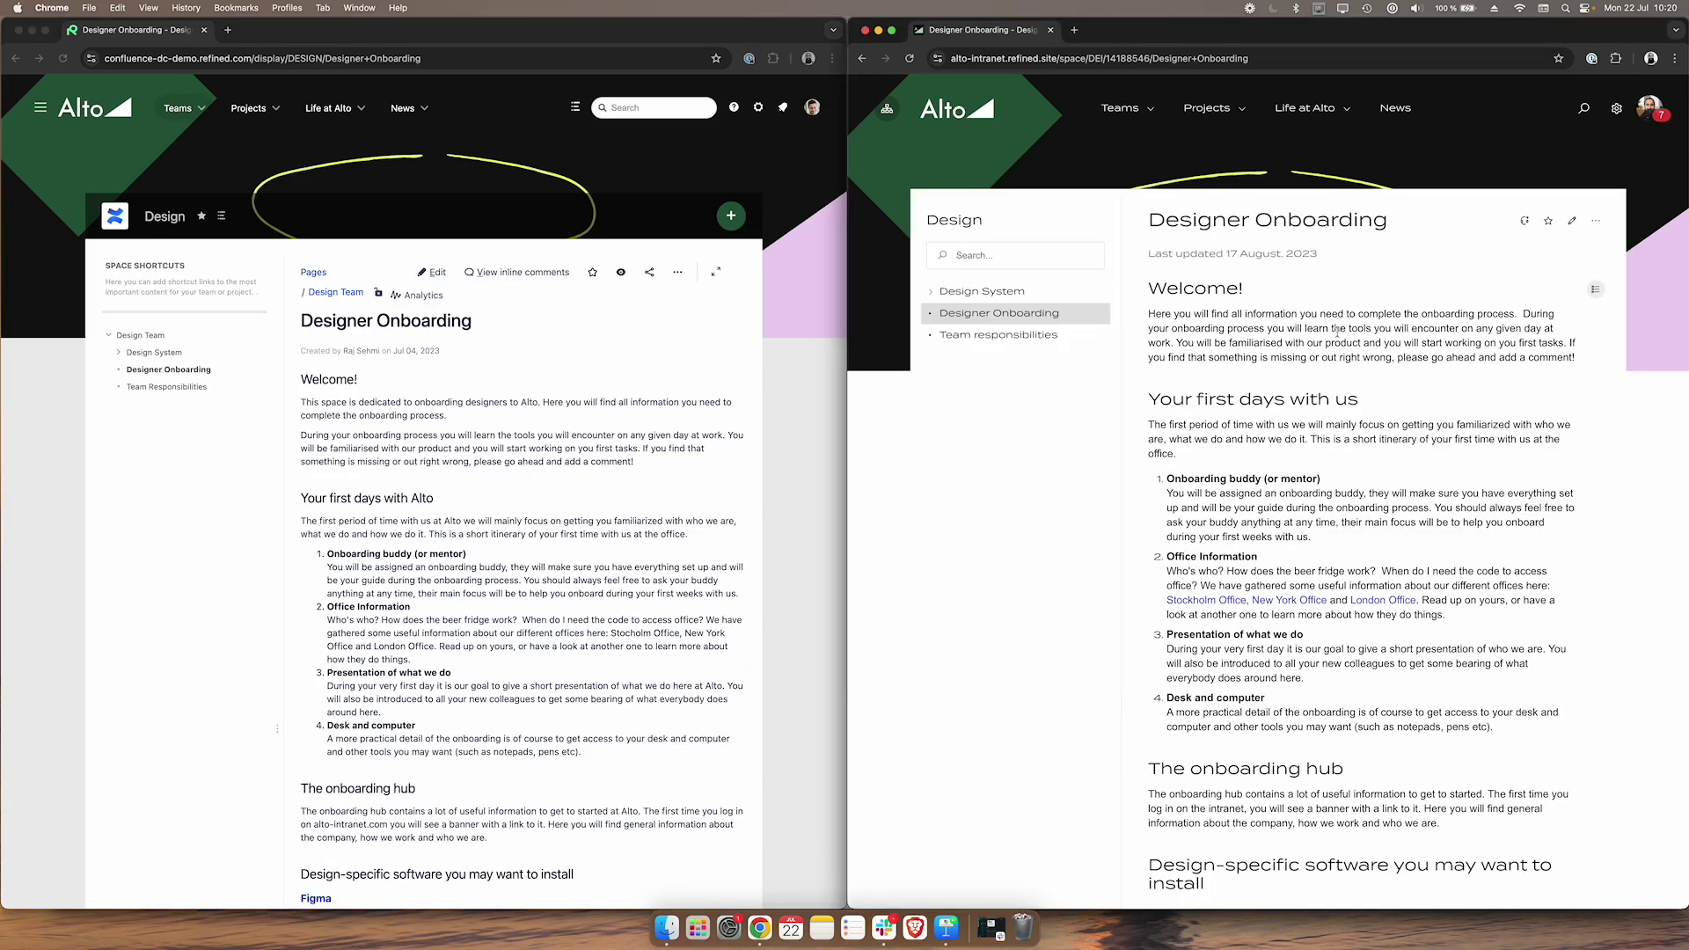
- Start creating a new space on the Data Center site
left_click(802, 202)
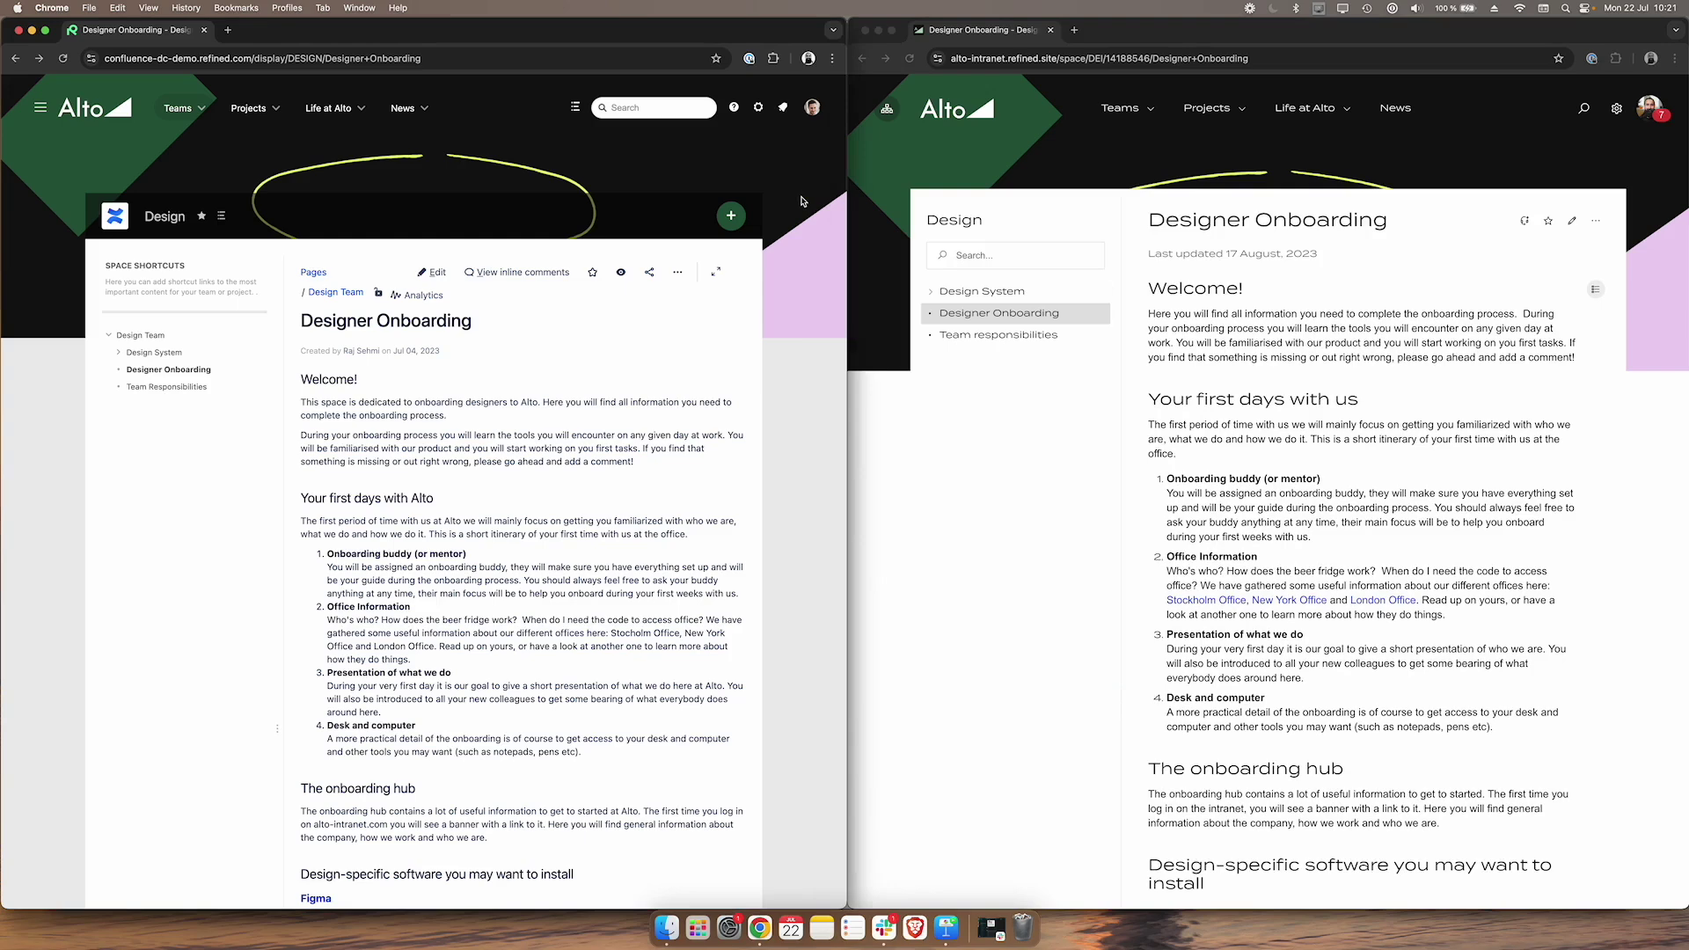
mouse_move(733, 220)
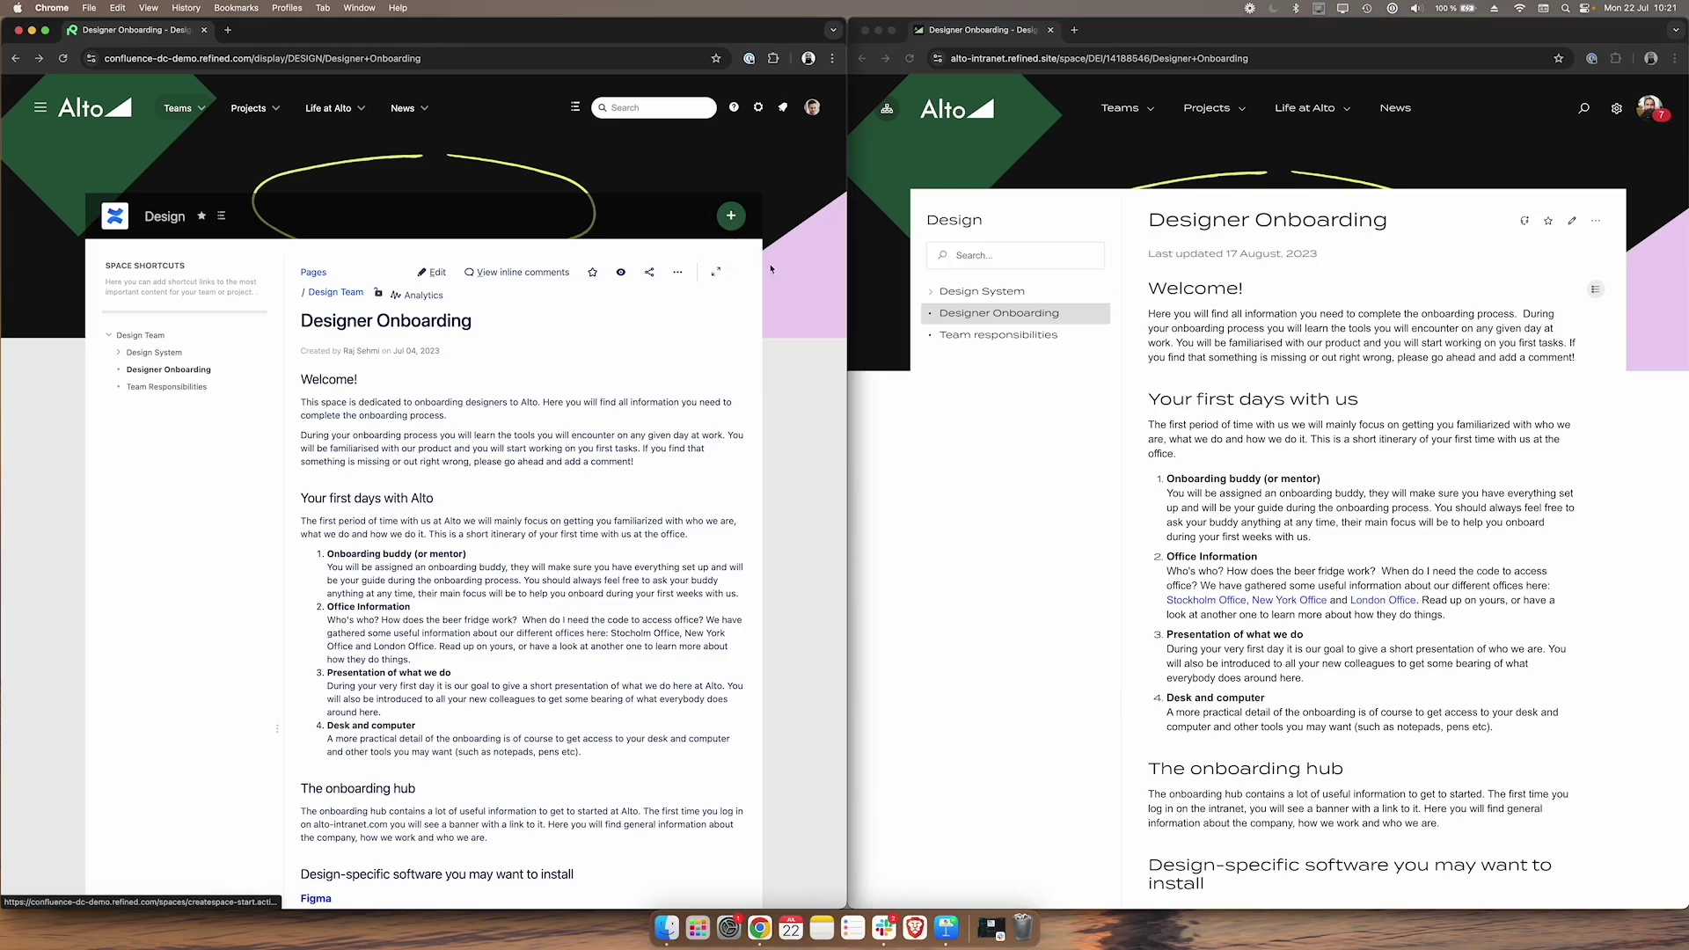
left_click(733, 252)
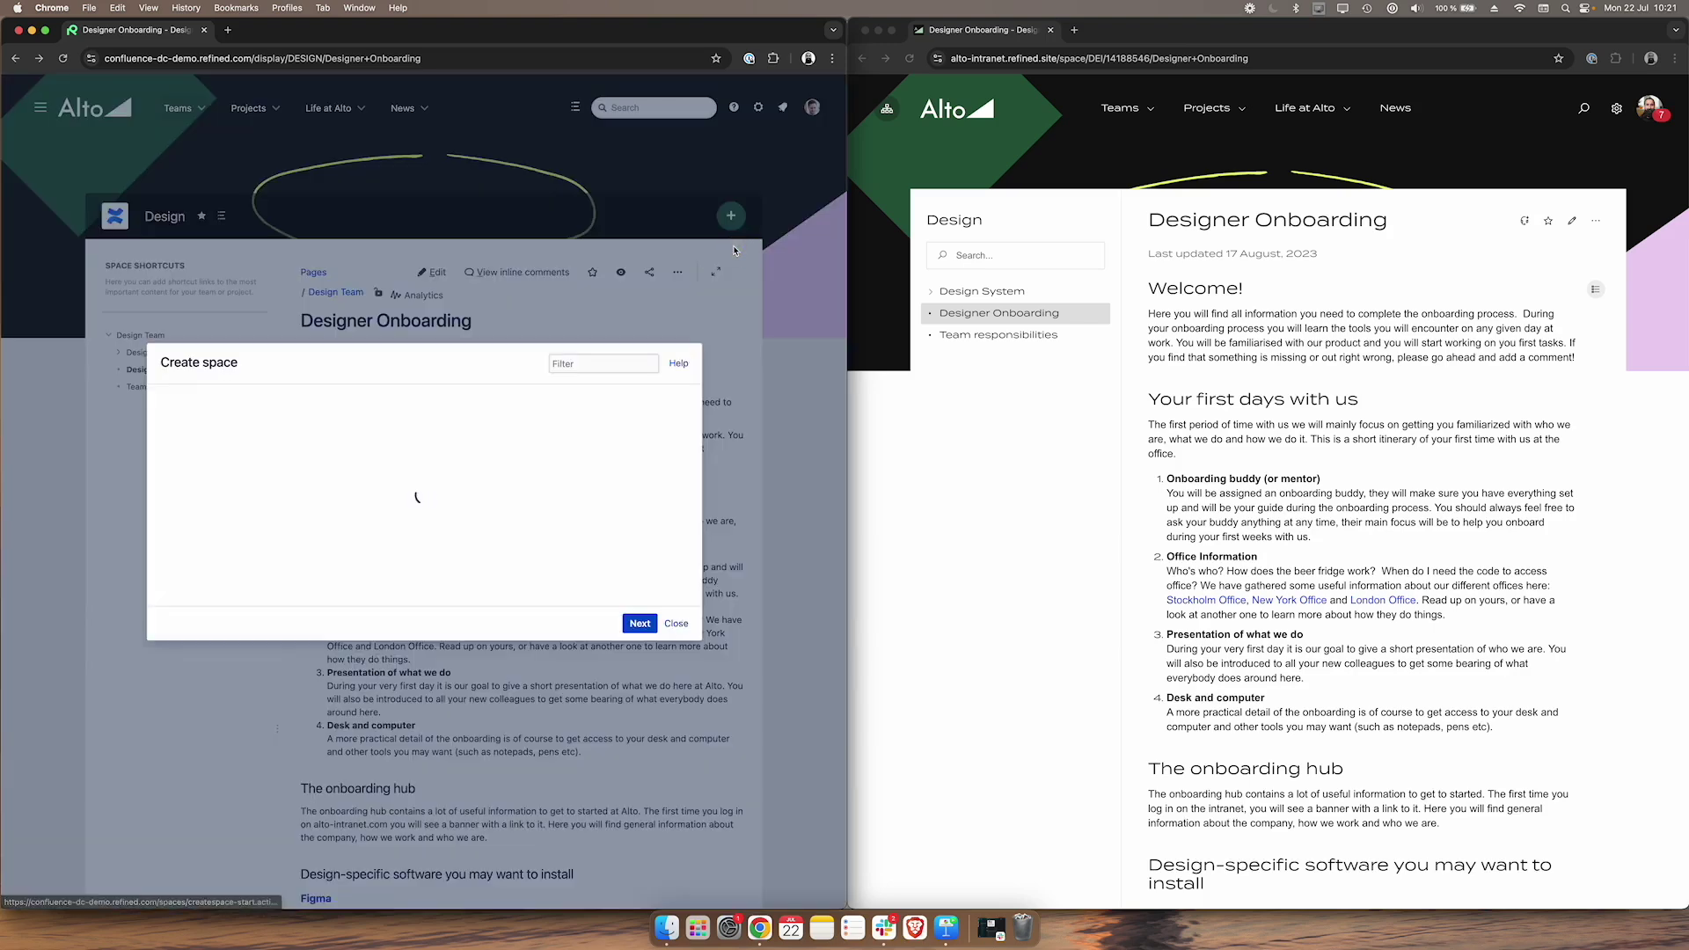
- Create blank space RAJ TEST SPACE under Teams › Product with the Global Space Layout
left_click(640, 624)
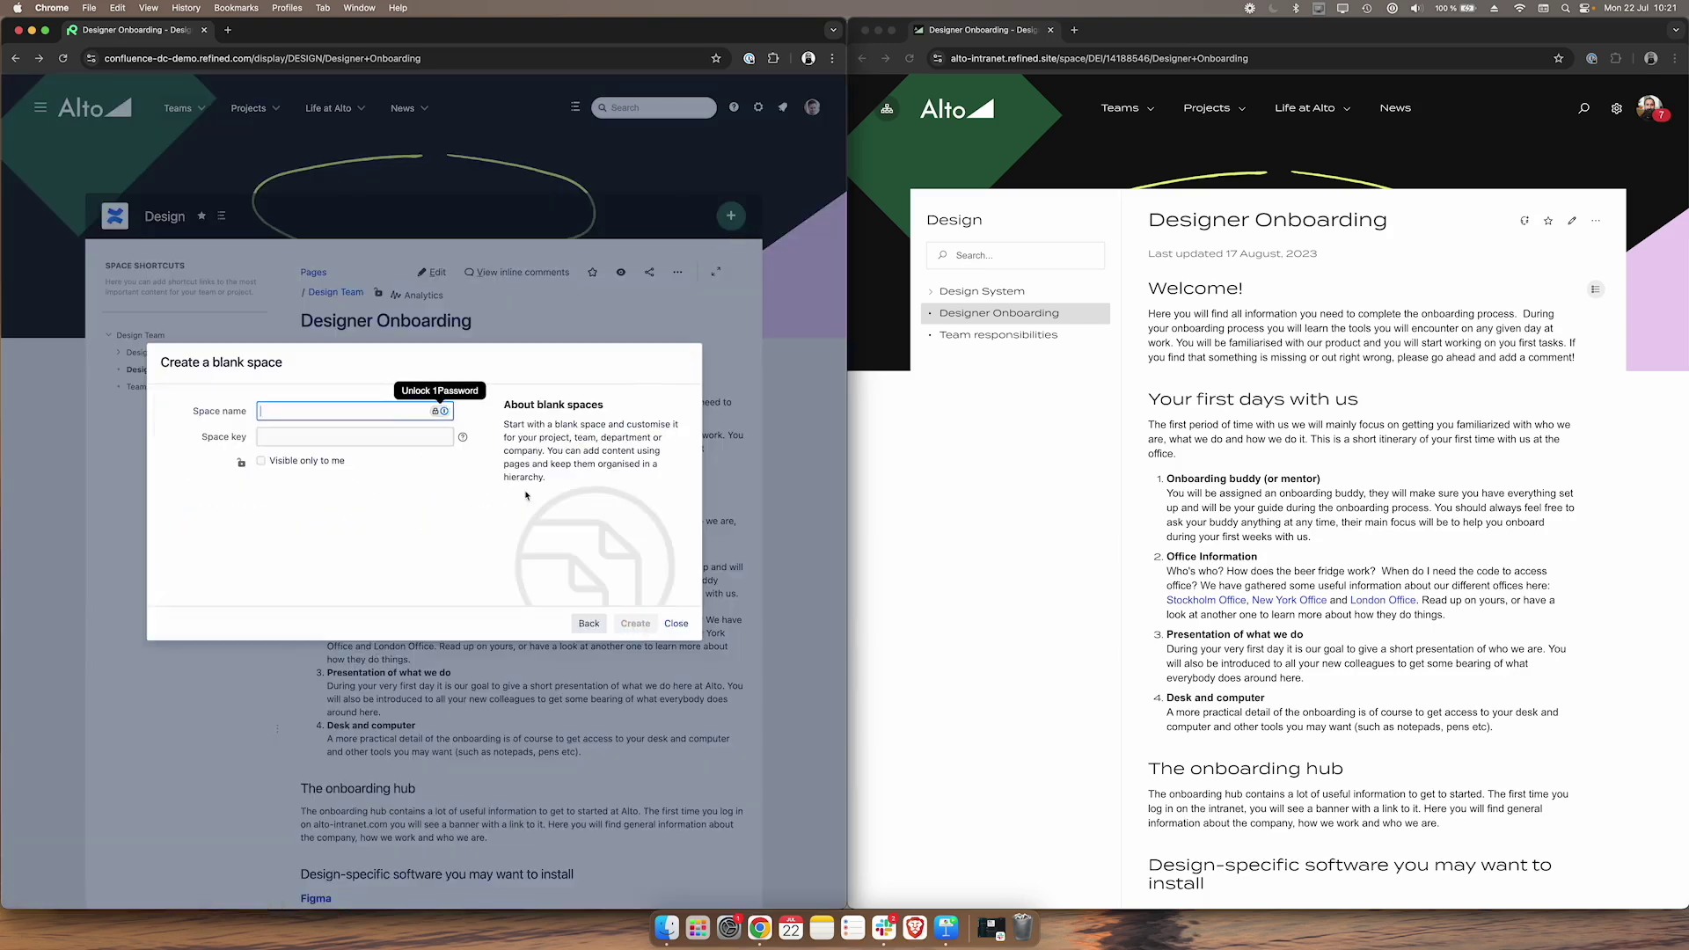
type("RAJ TEST SP")
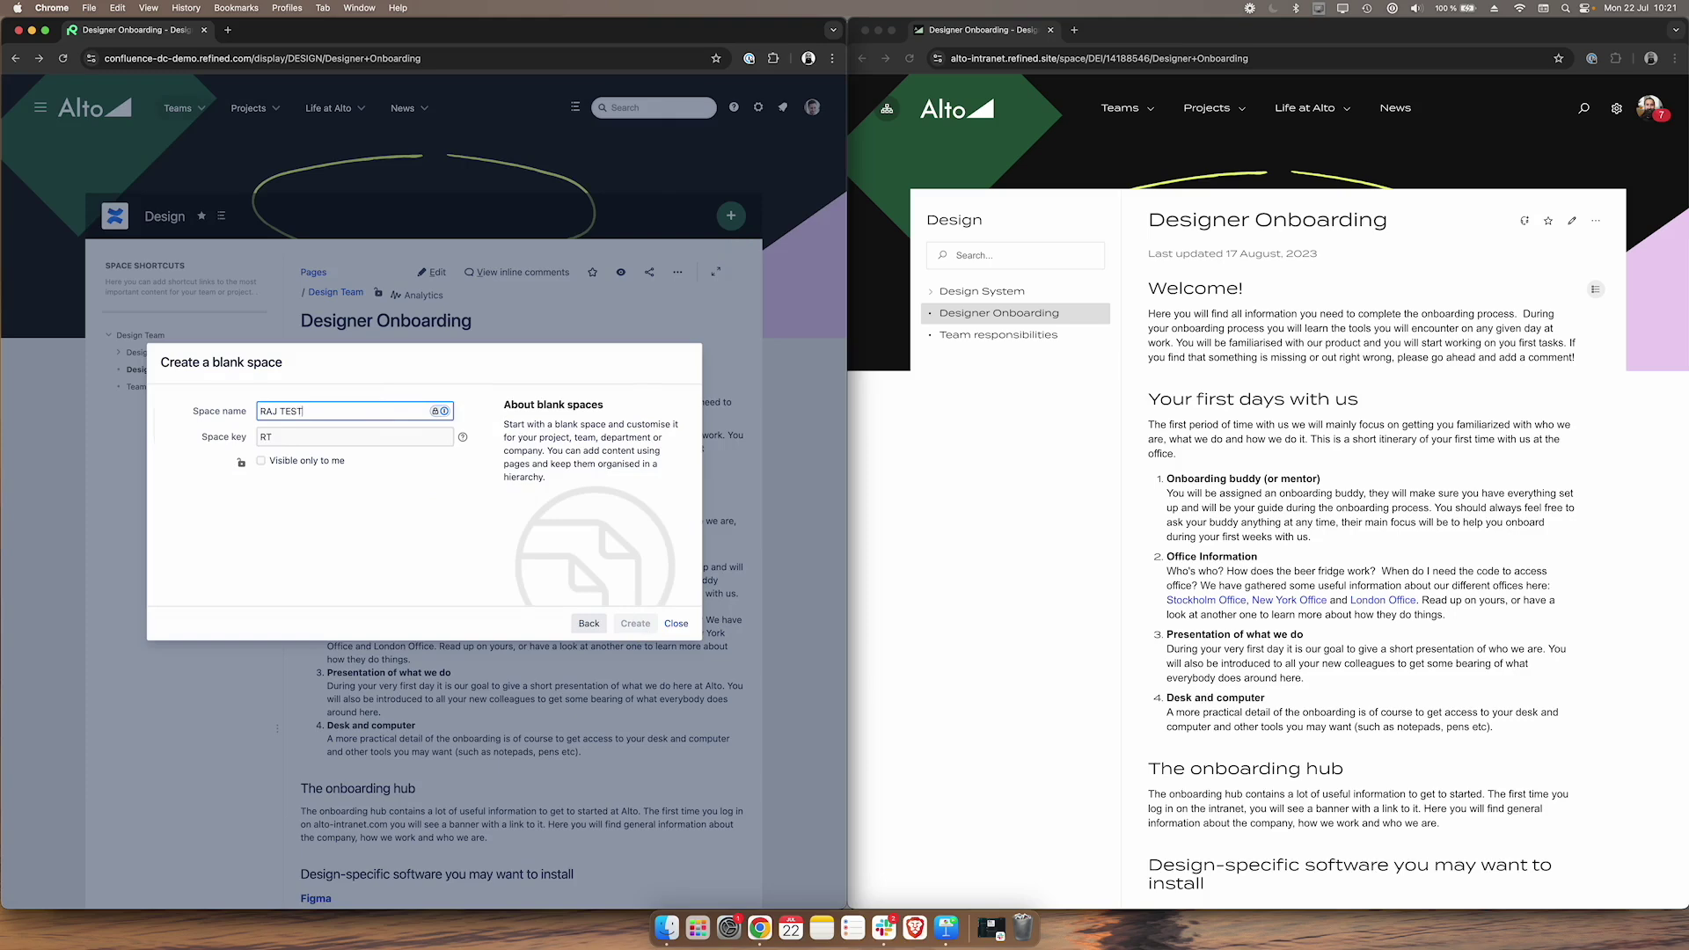
type("ACE")
left_click(642, 624)
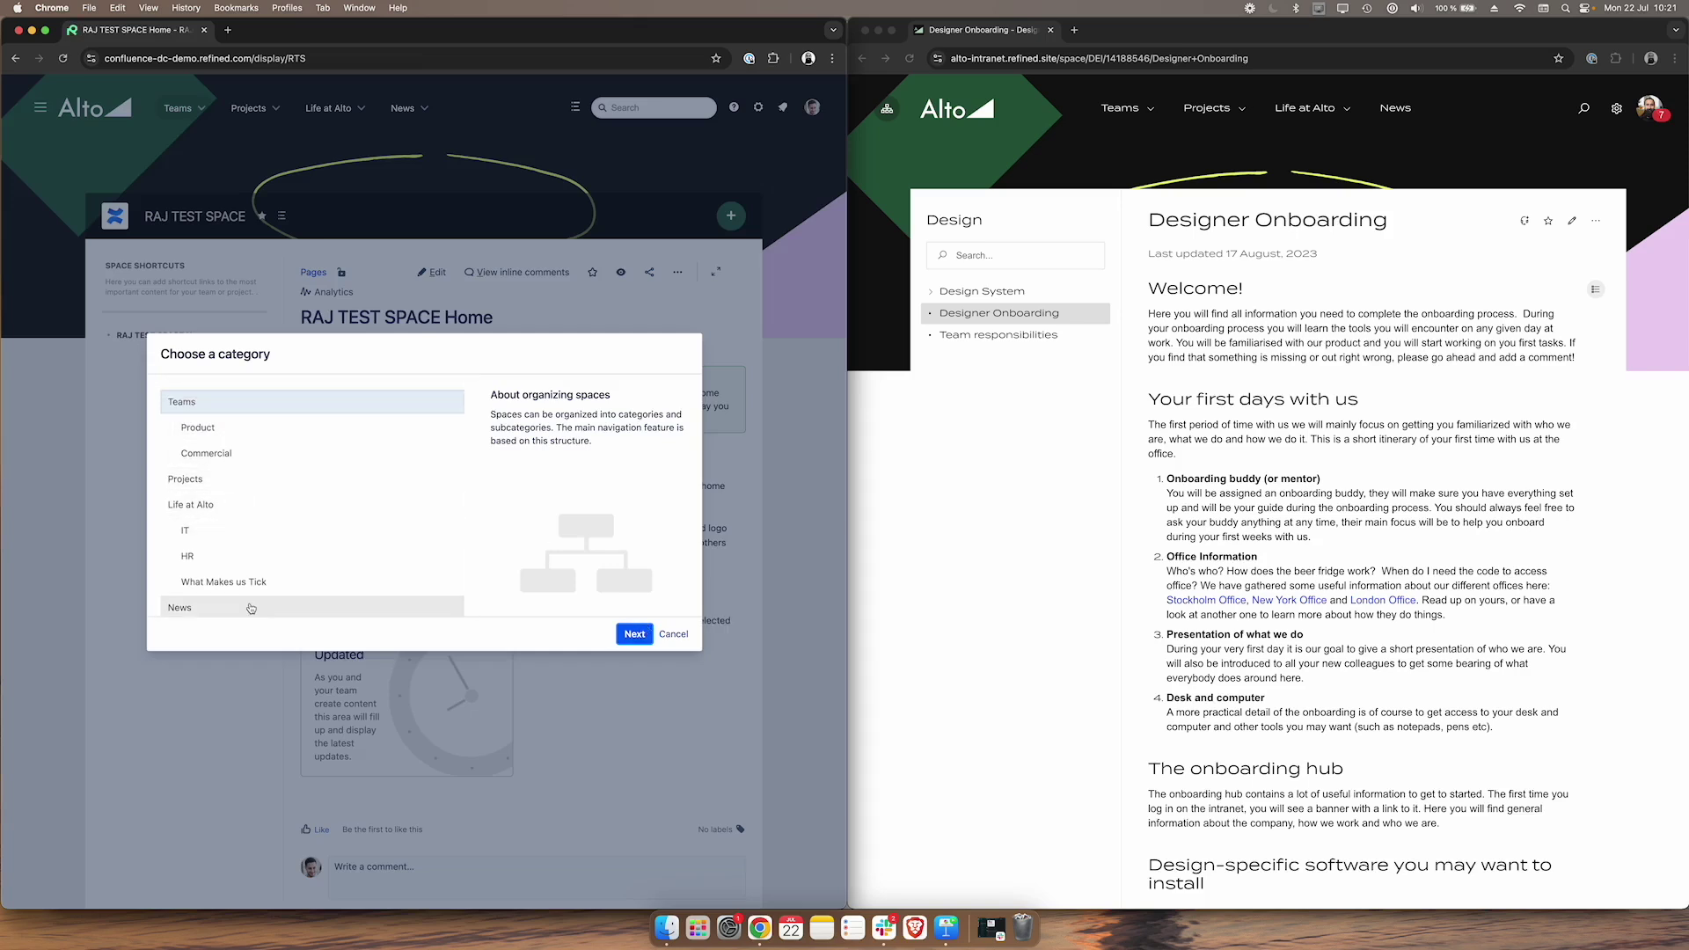
scroll(251, 607, "down", 1)
scroll(246, 545, "up", 1)
left_click(211, 428)
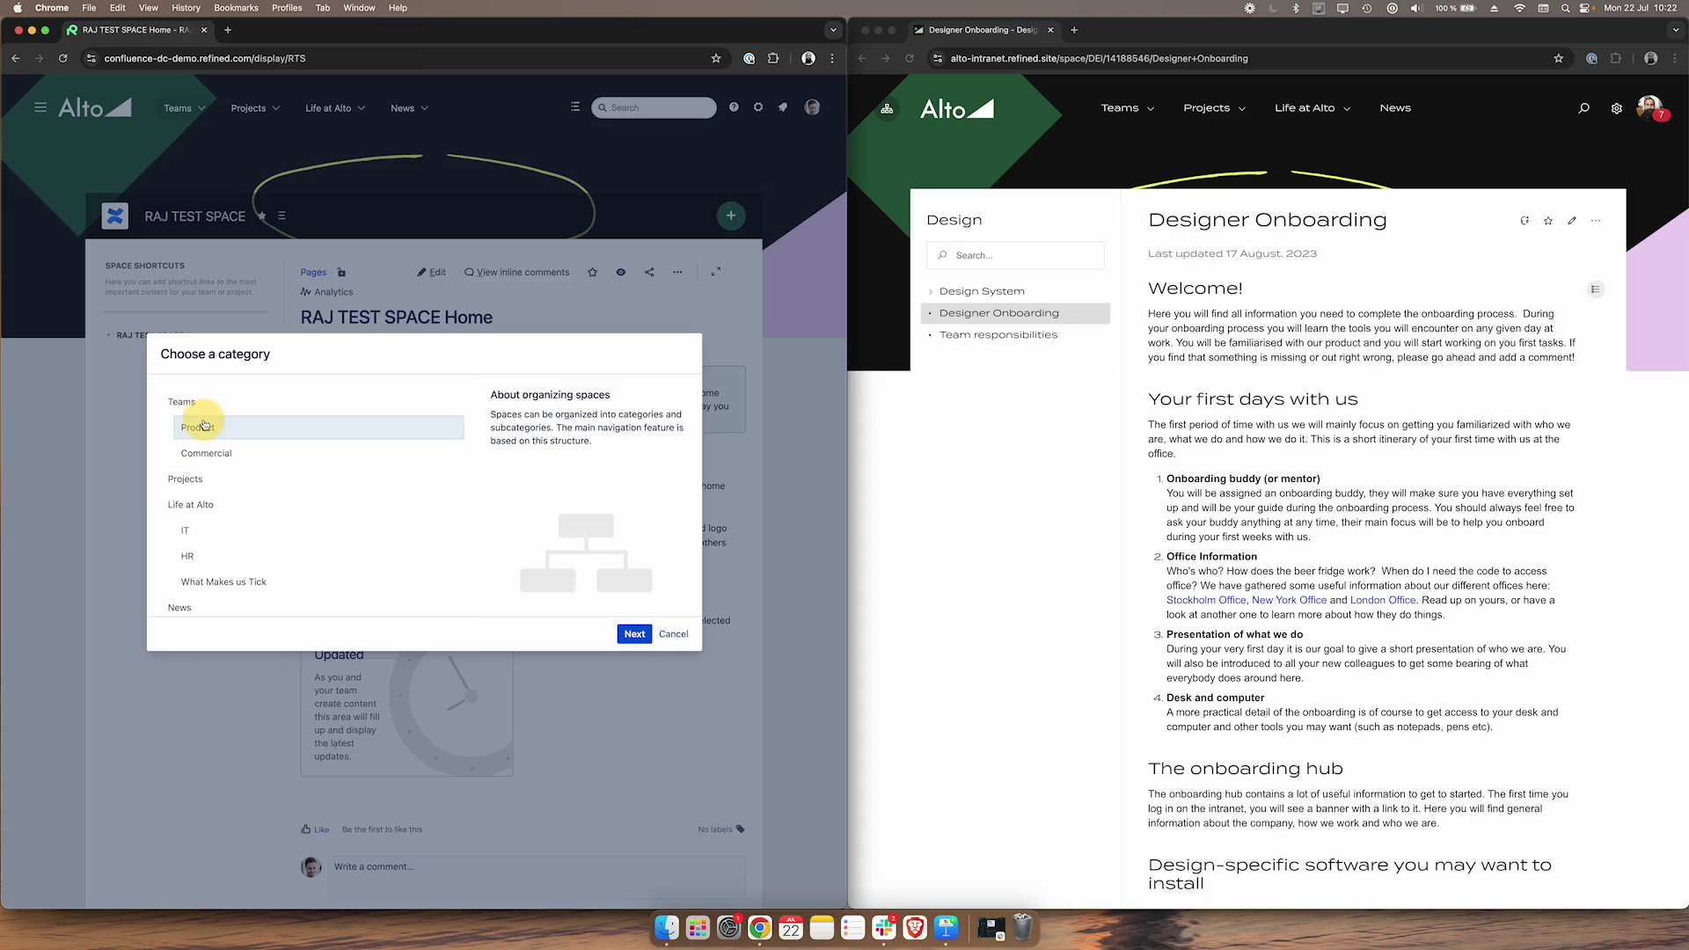
left_click(651, 633)
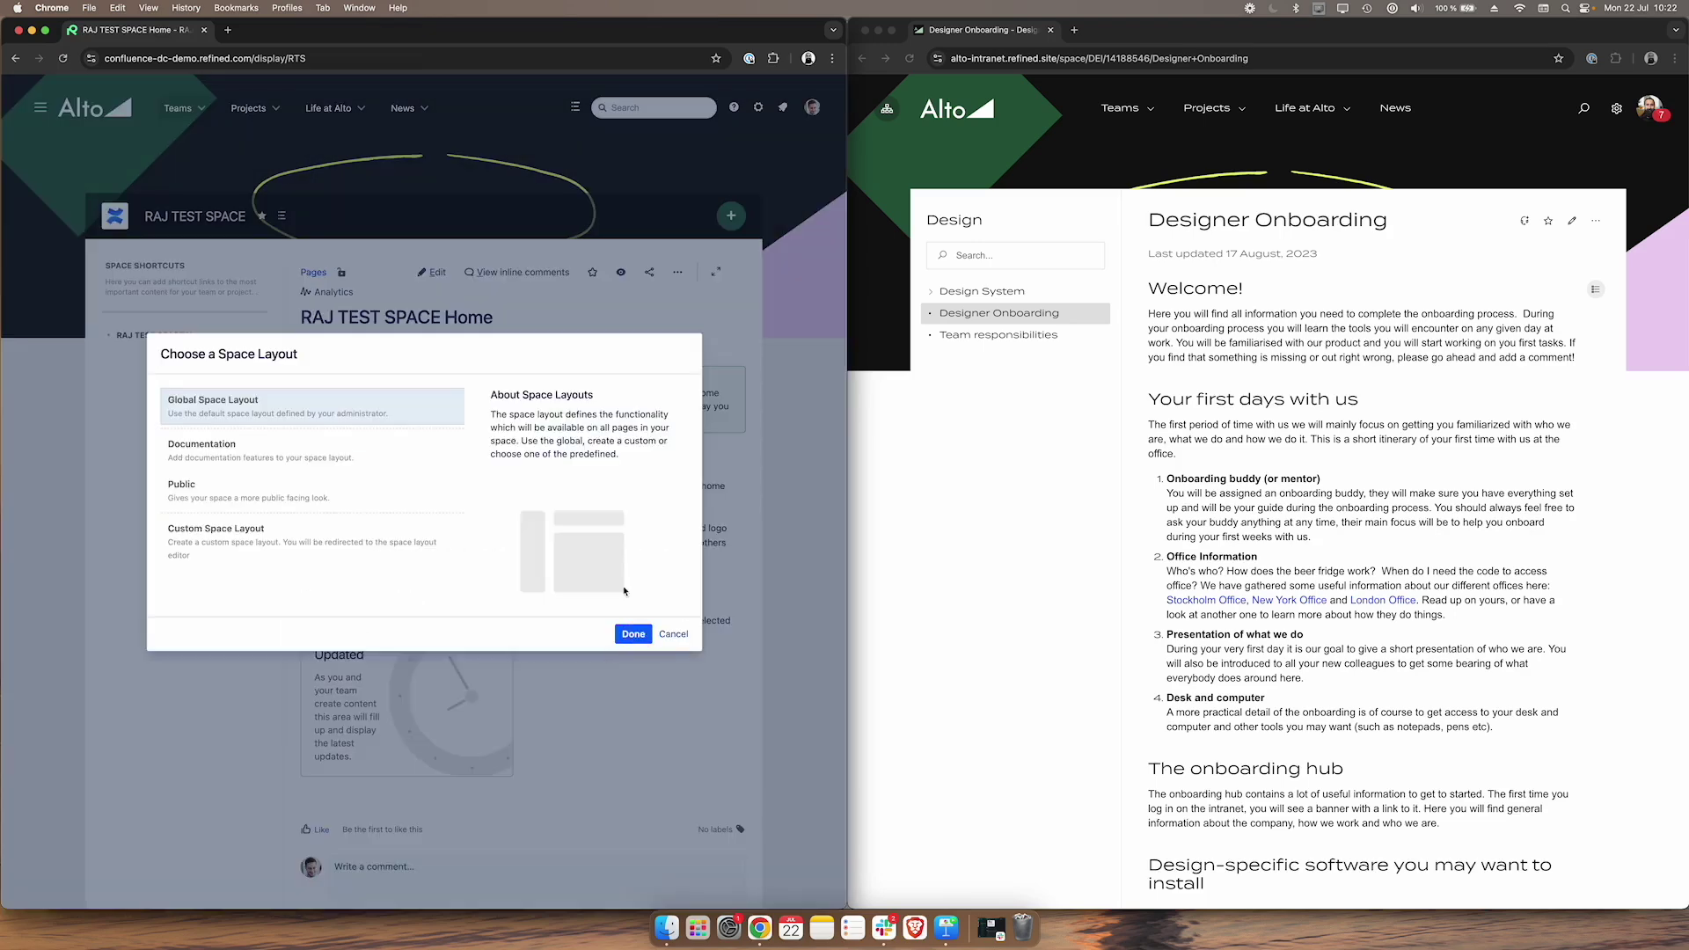
left_click(633, 634)
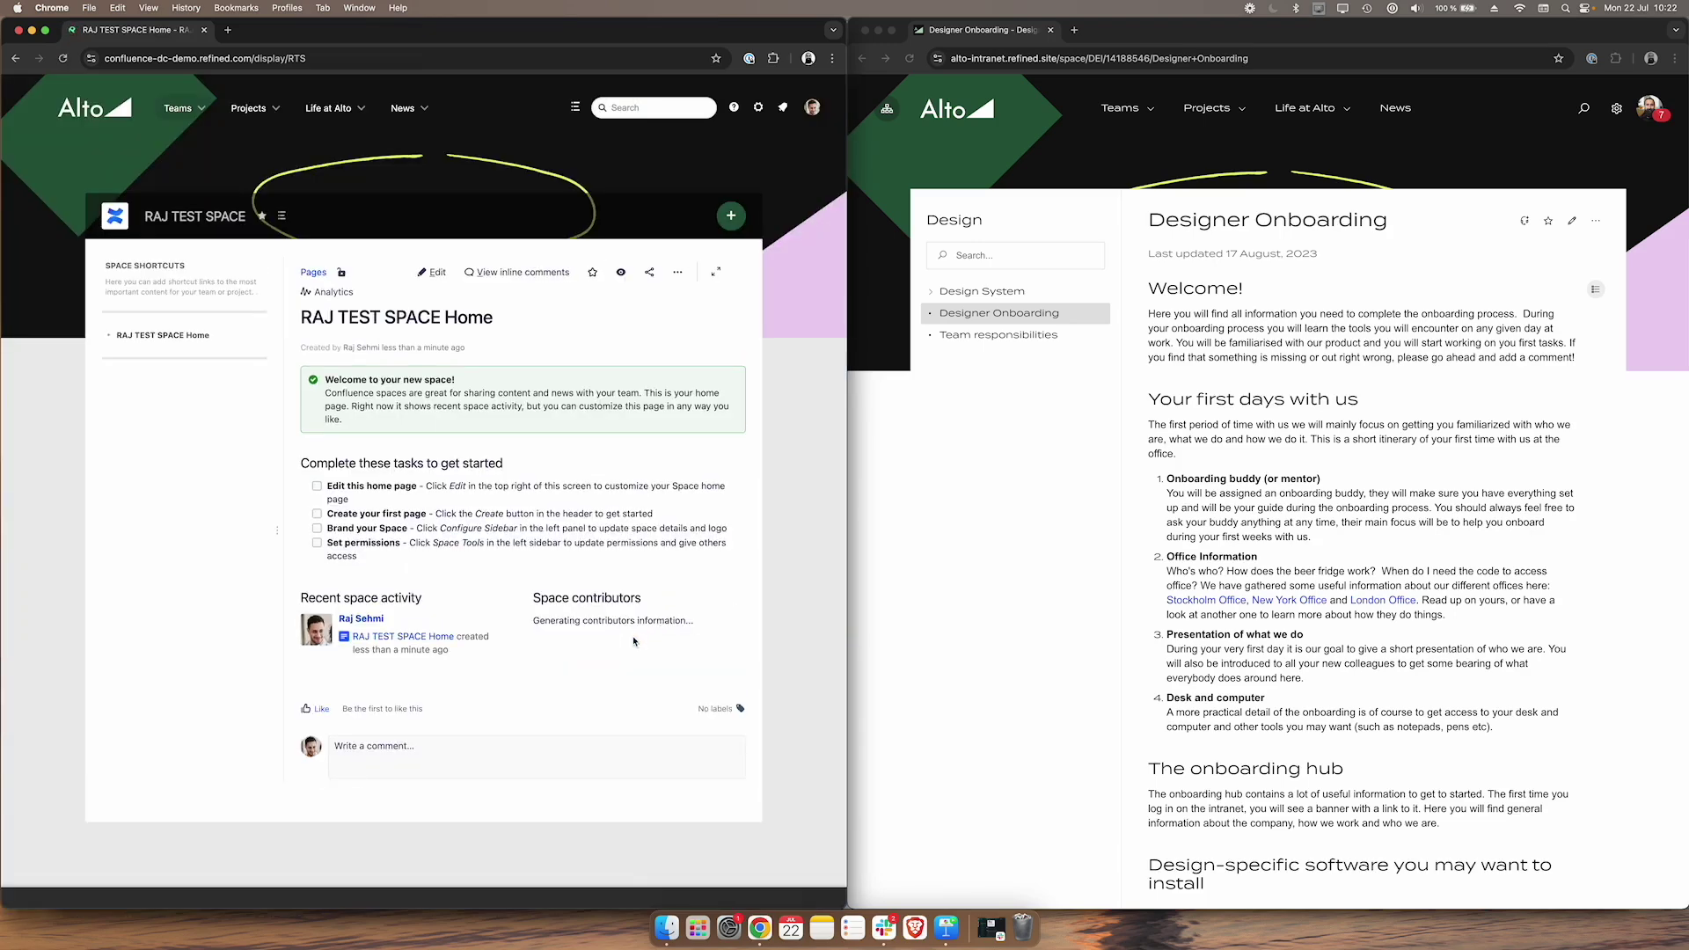
- Open the Refined site list from the Cloud site's Confluence Administration settings
left_click(202, 110)
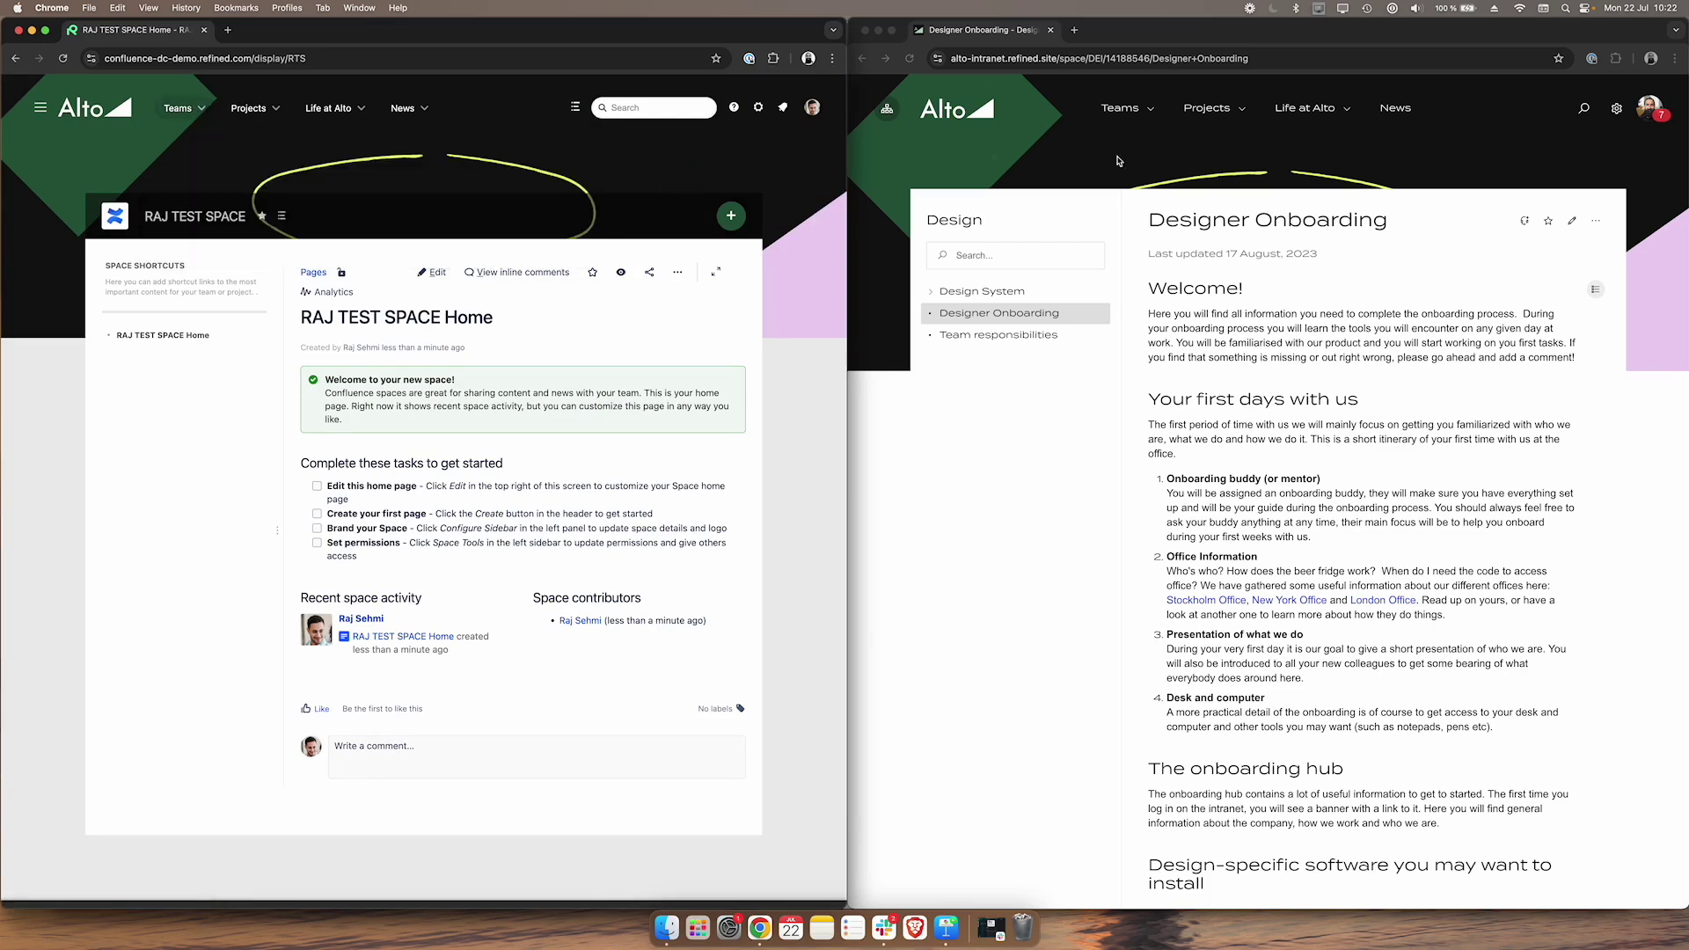
left_click(1245, 176)
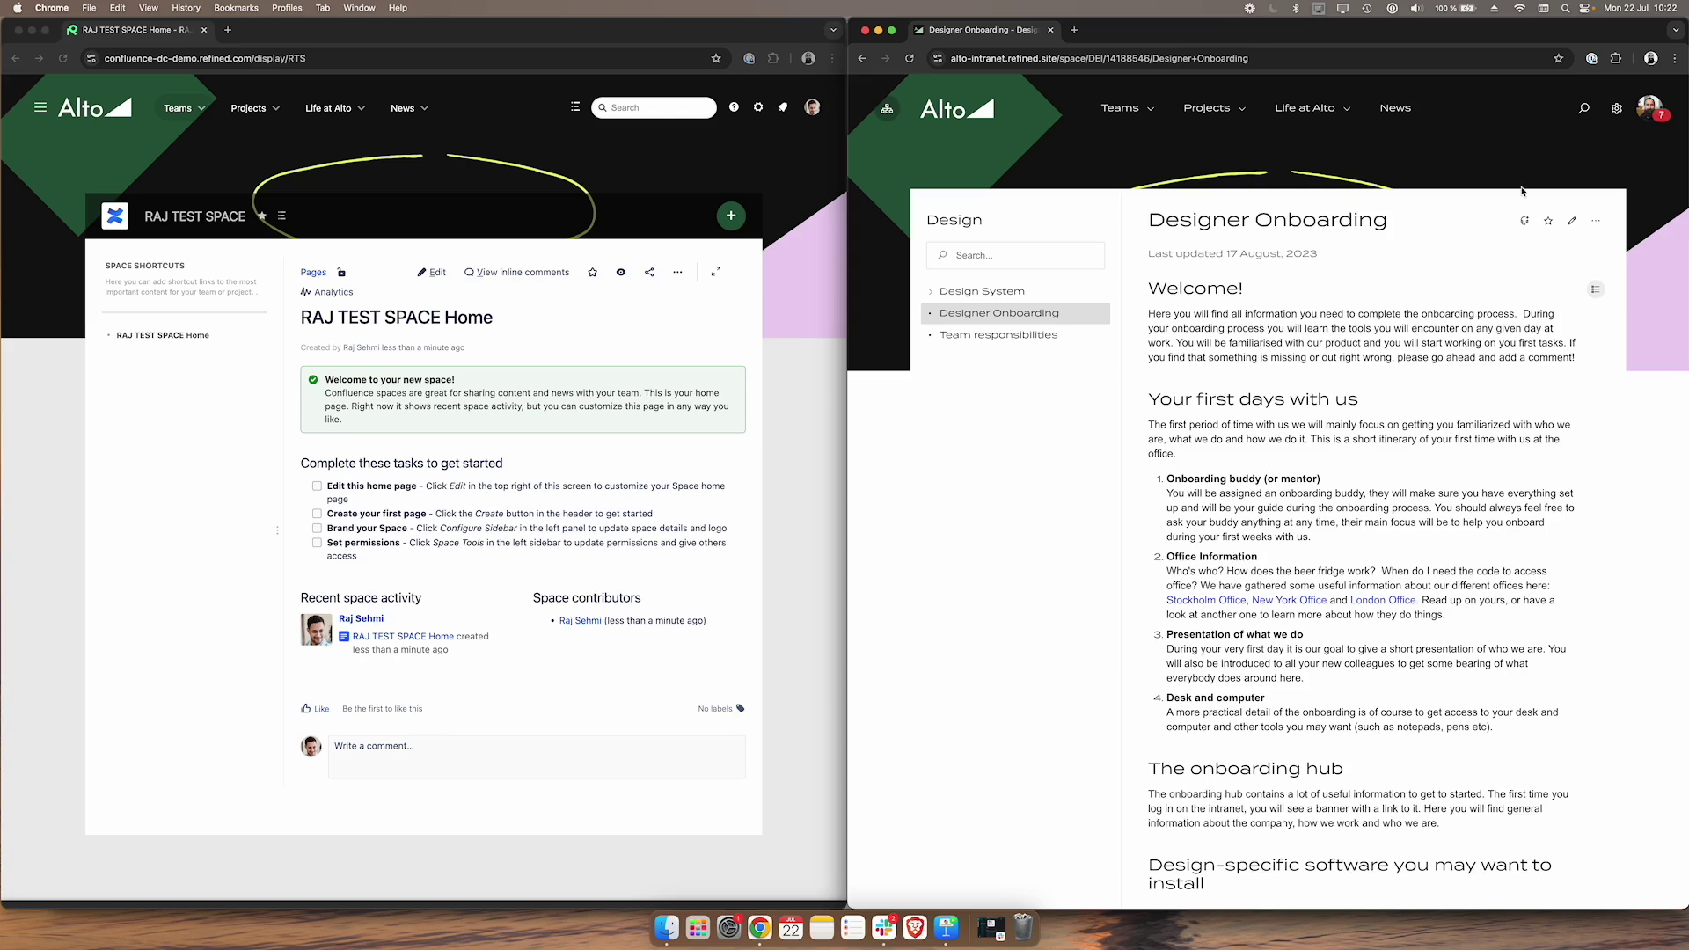
left_click(1618, 110)
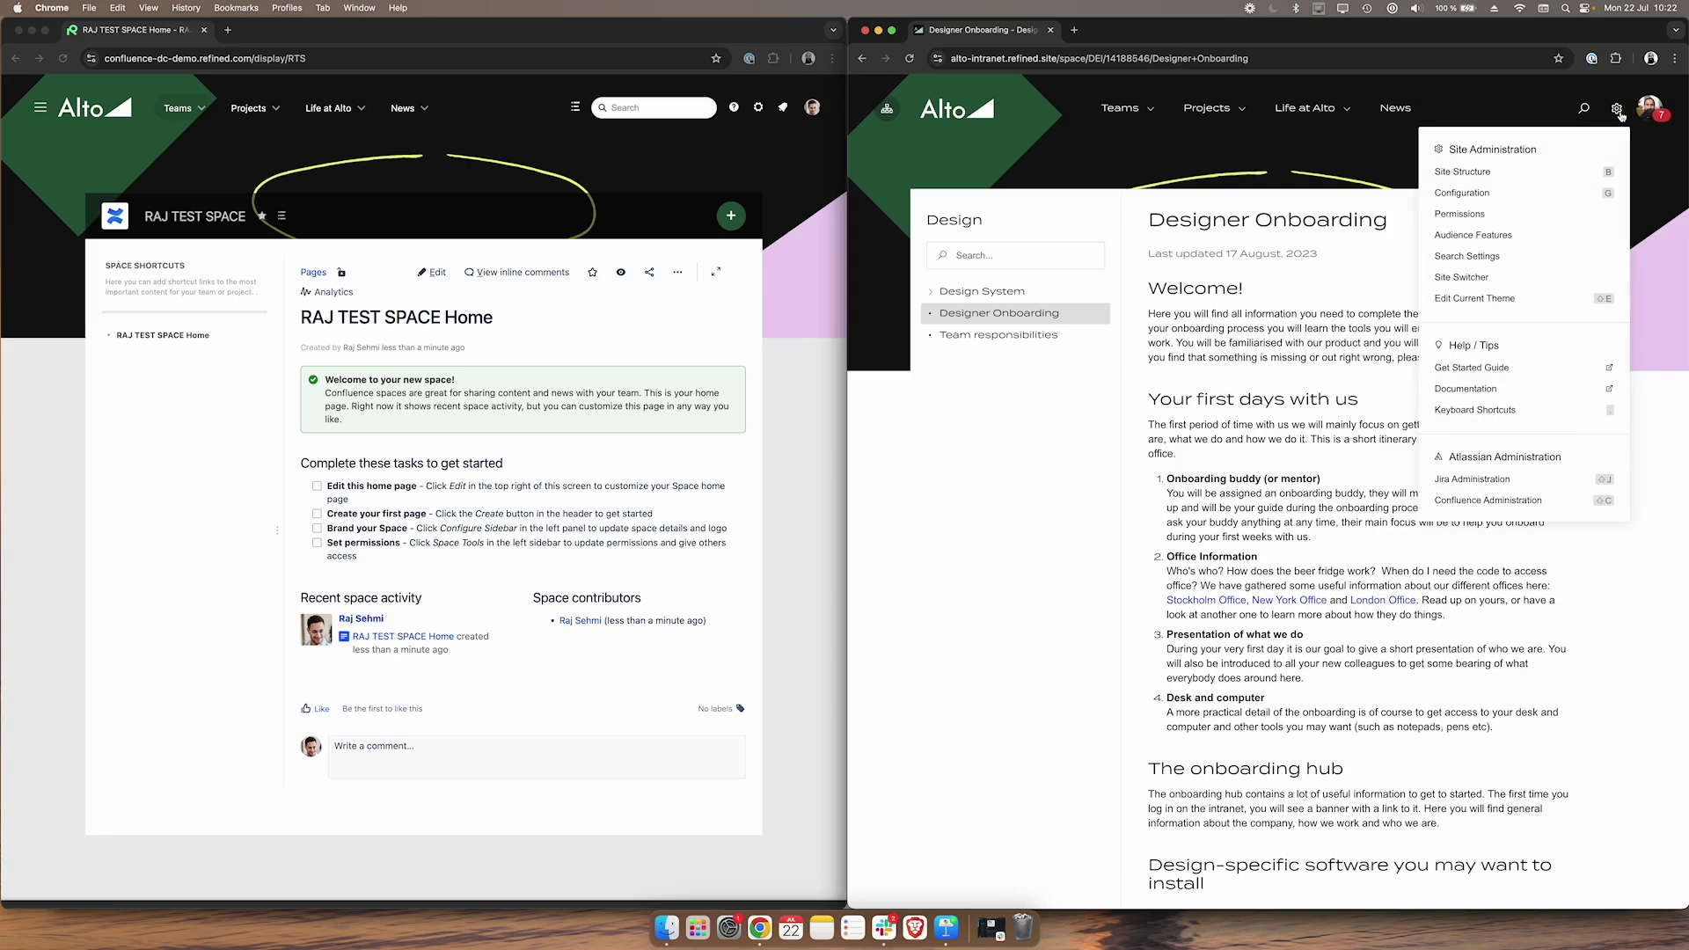
left_click(1488, 500)
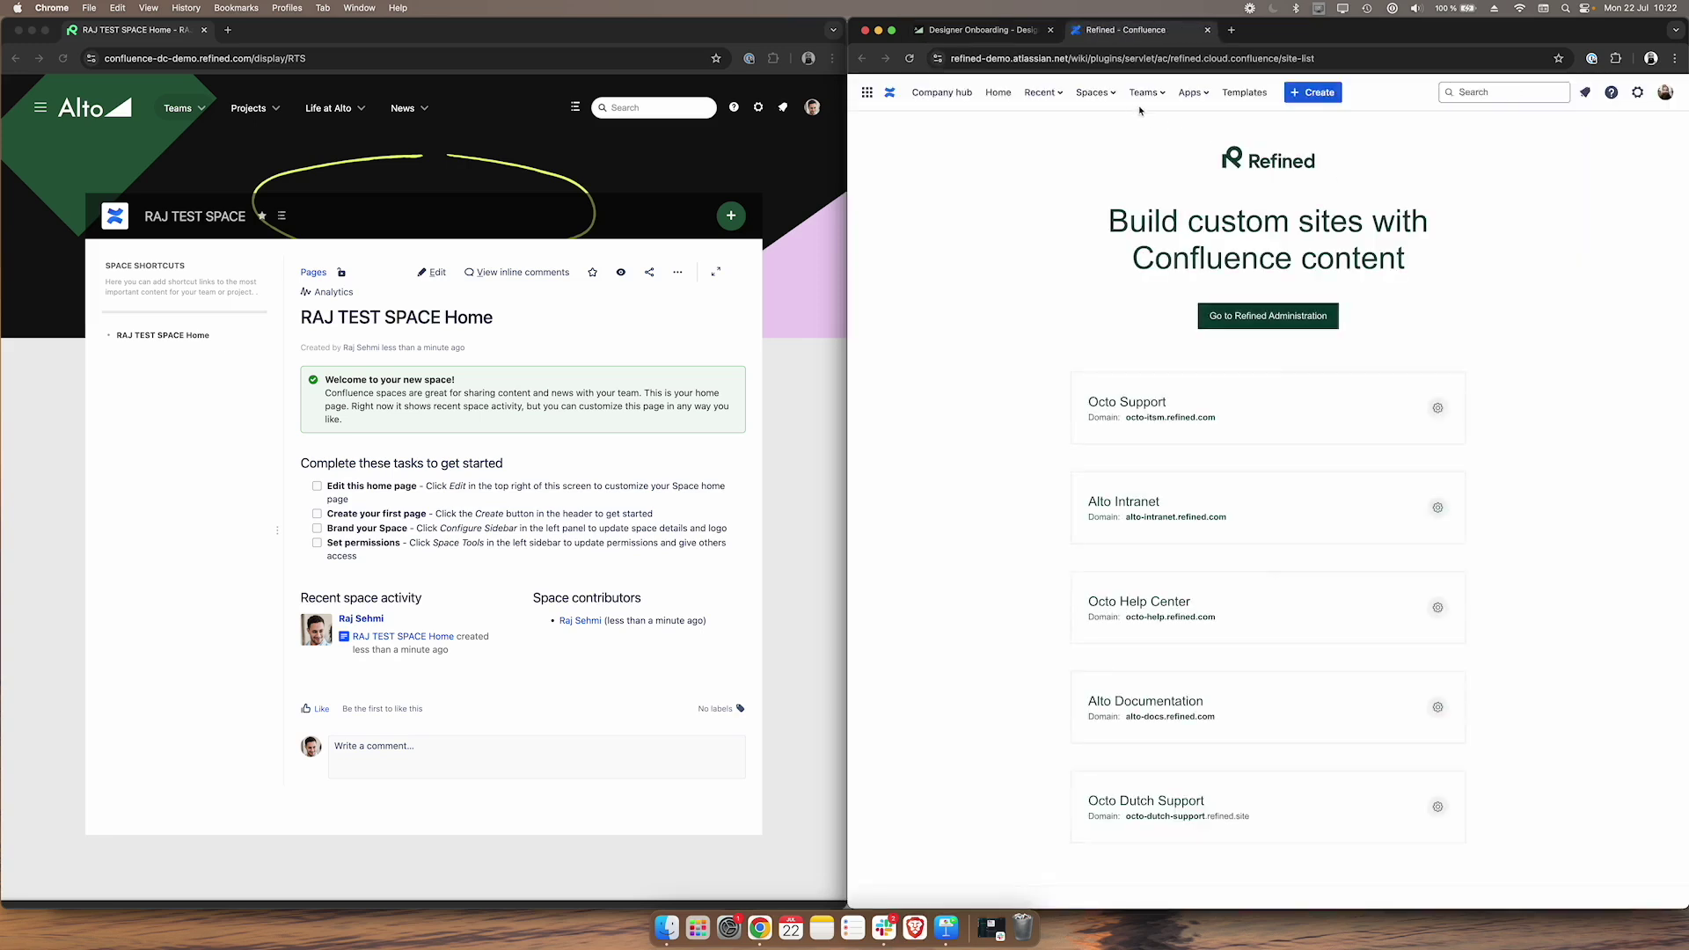
- Create a blank Confluence Cloud space named RAJ TEST SPACE, then return to the Alto intranet
left_click(1095, 92)
left_click(1136, 373)
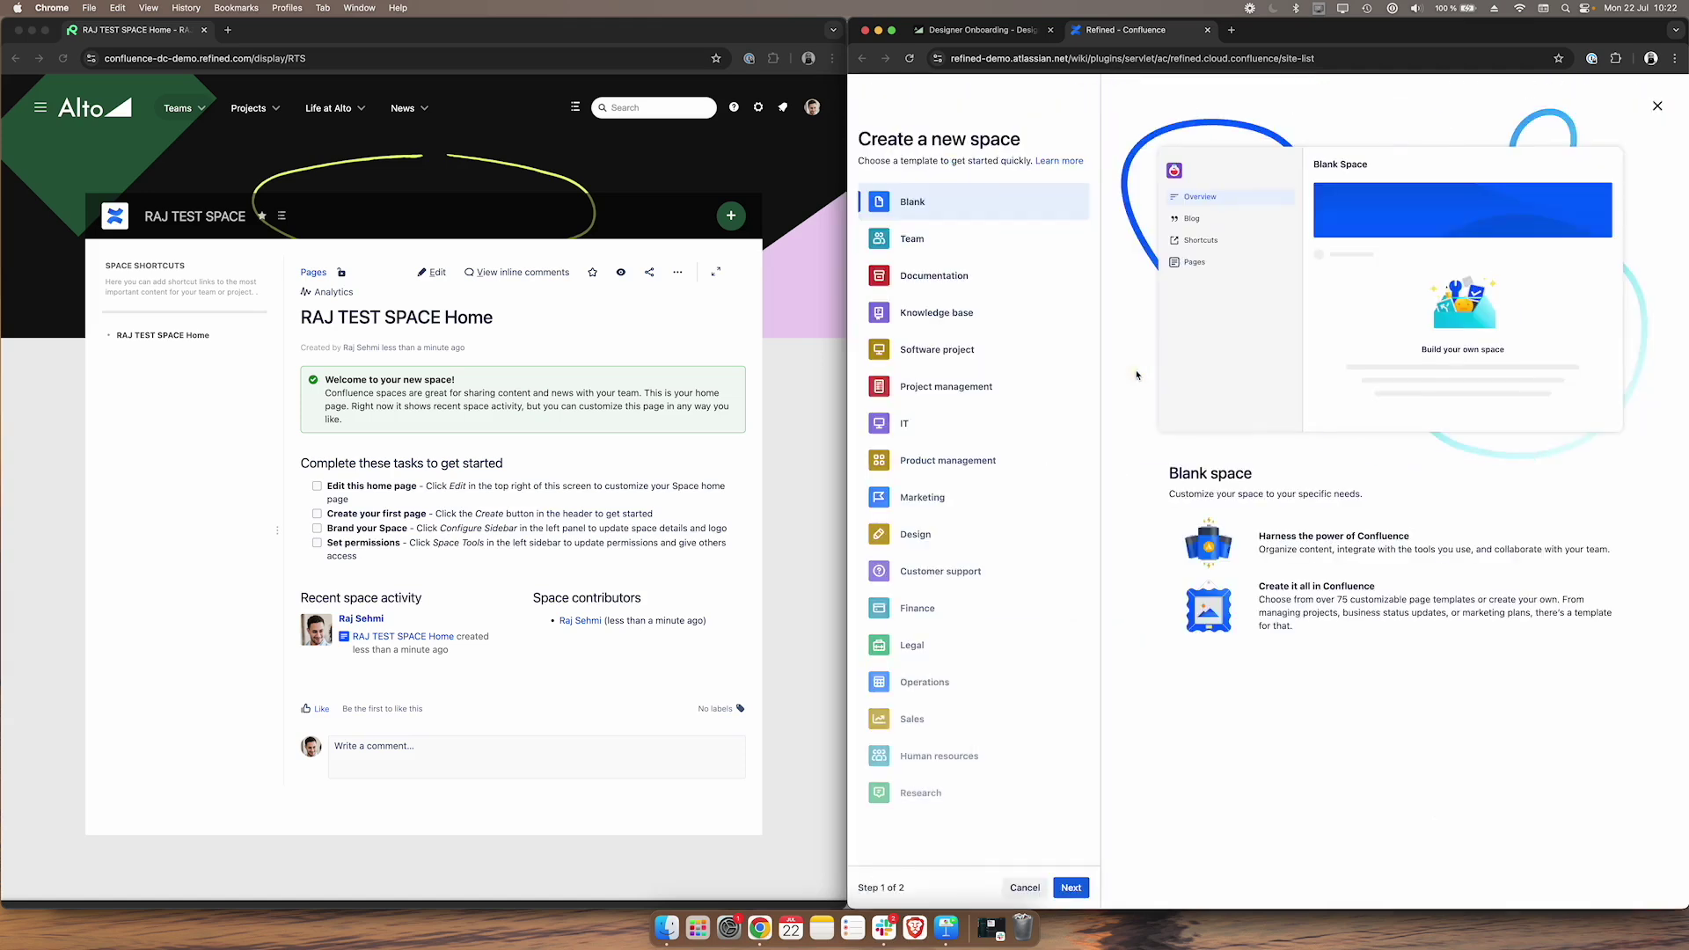
left_click(1070, 887)
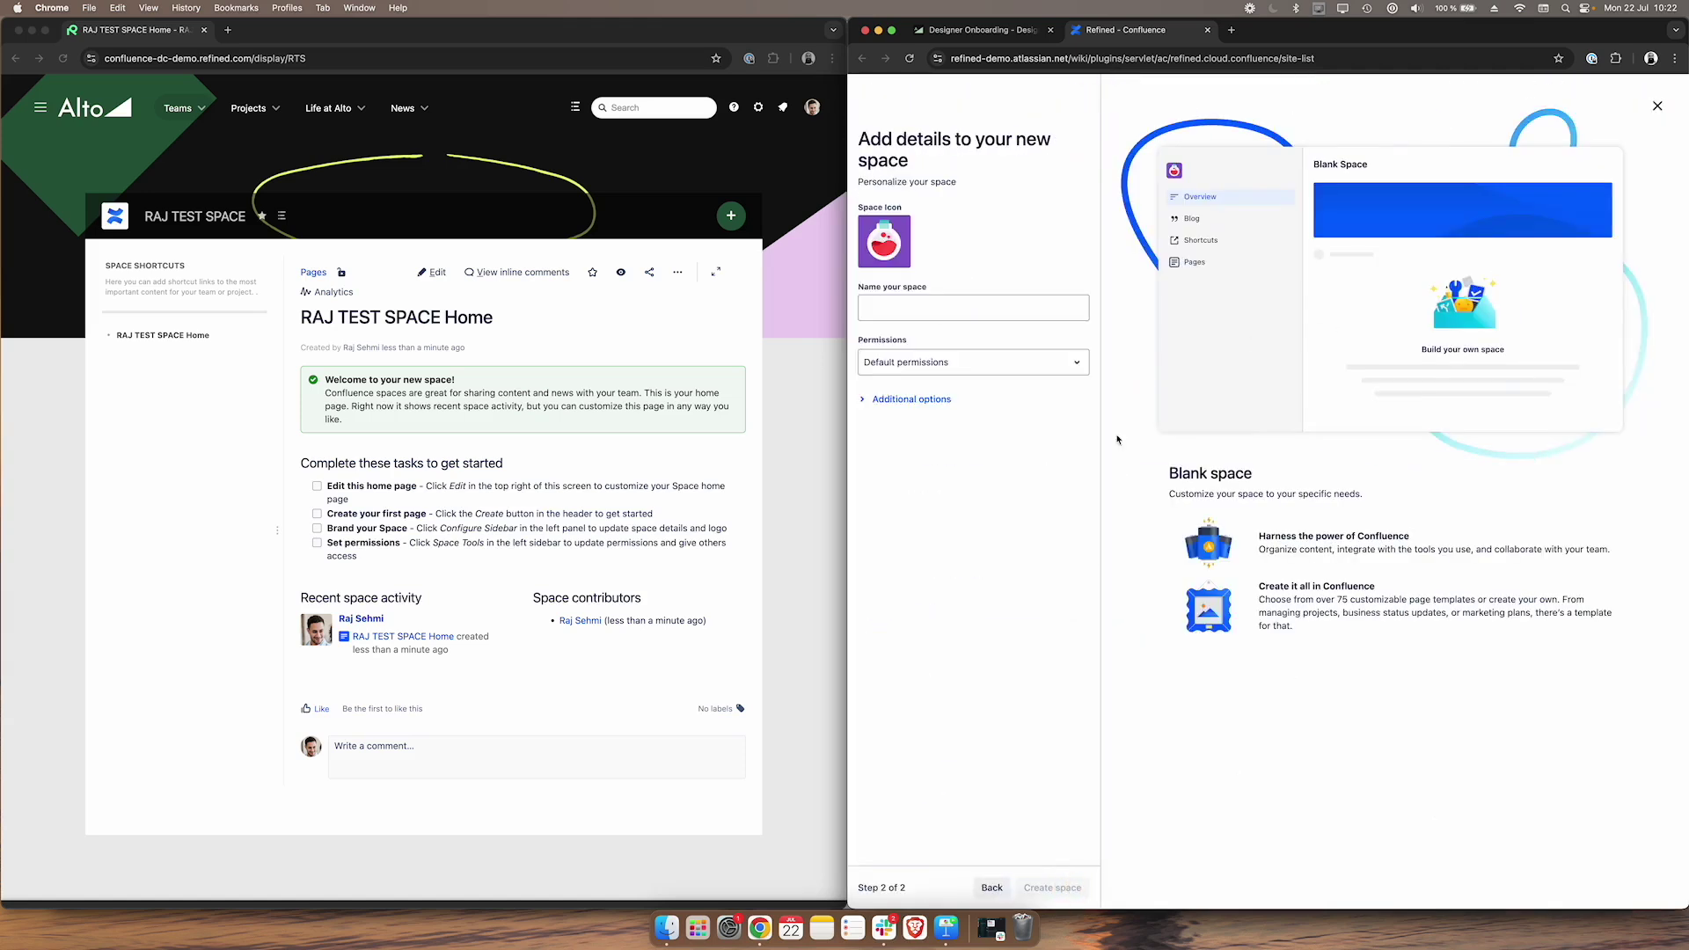
left_click(1047, 316)
type("RAJ ")
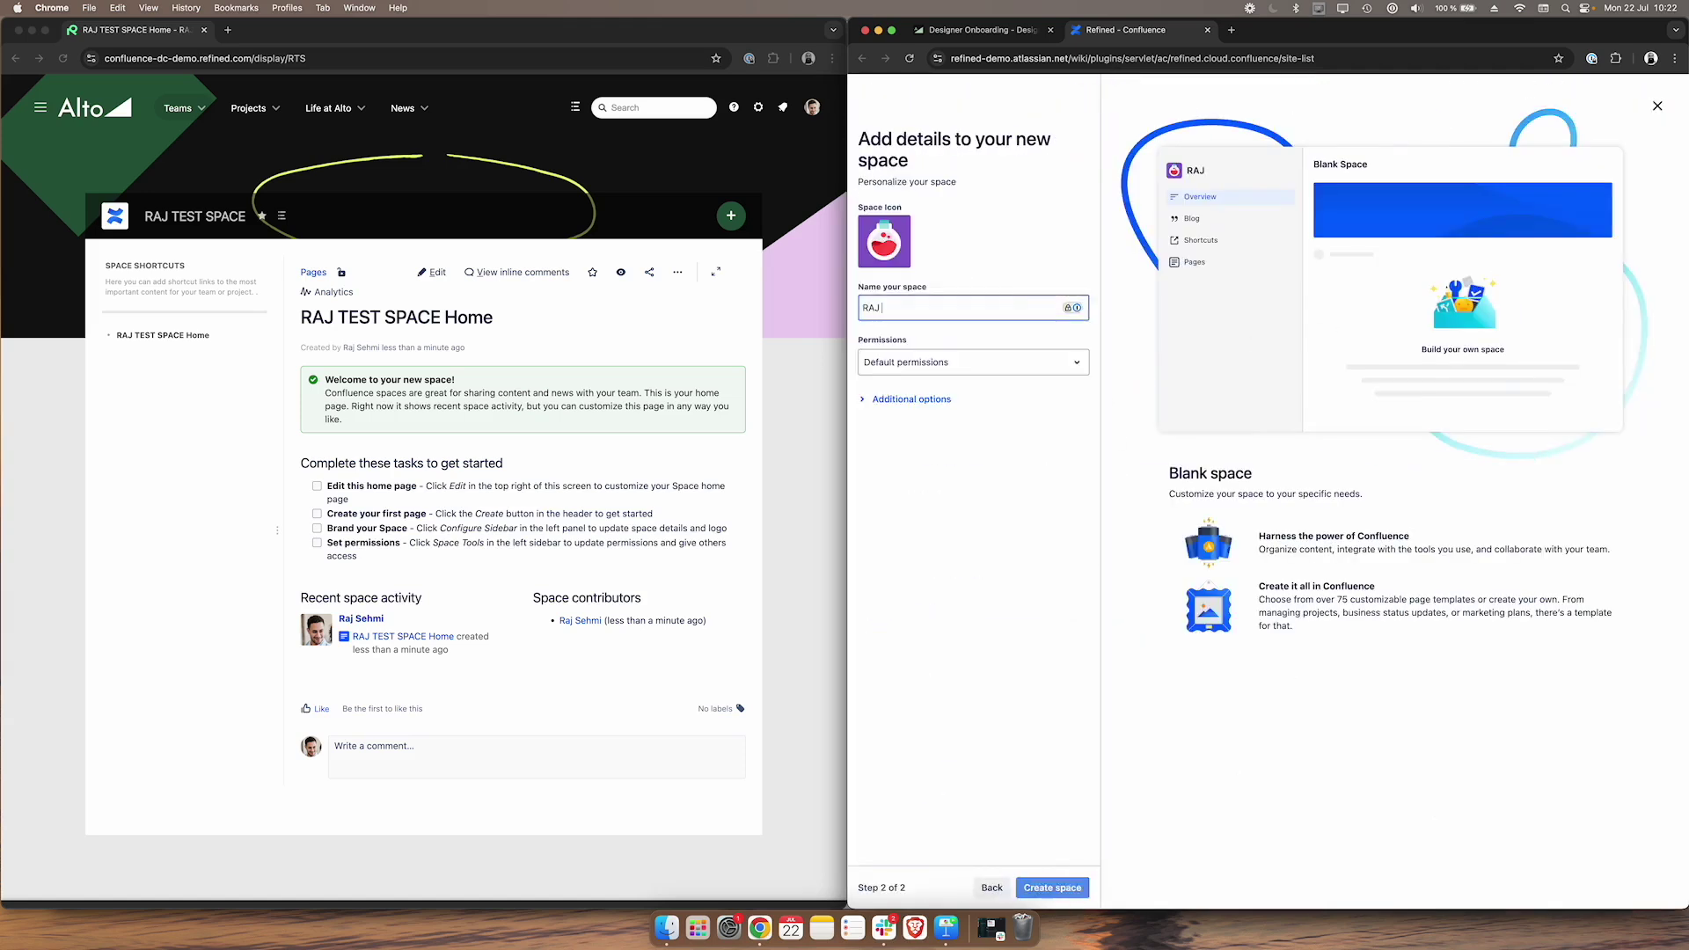
type("TEST SPACE")
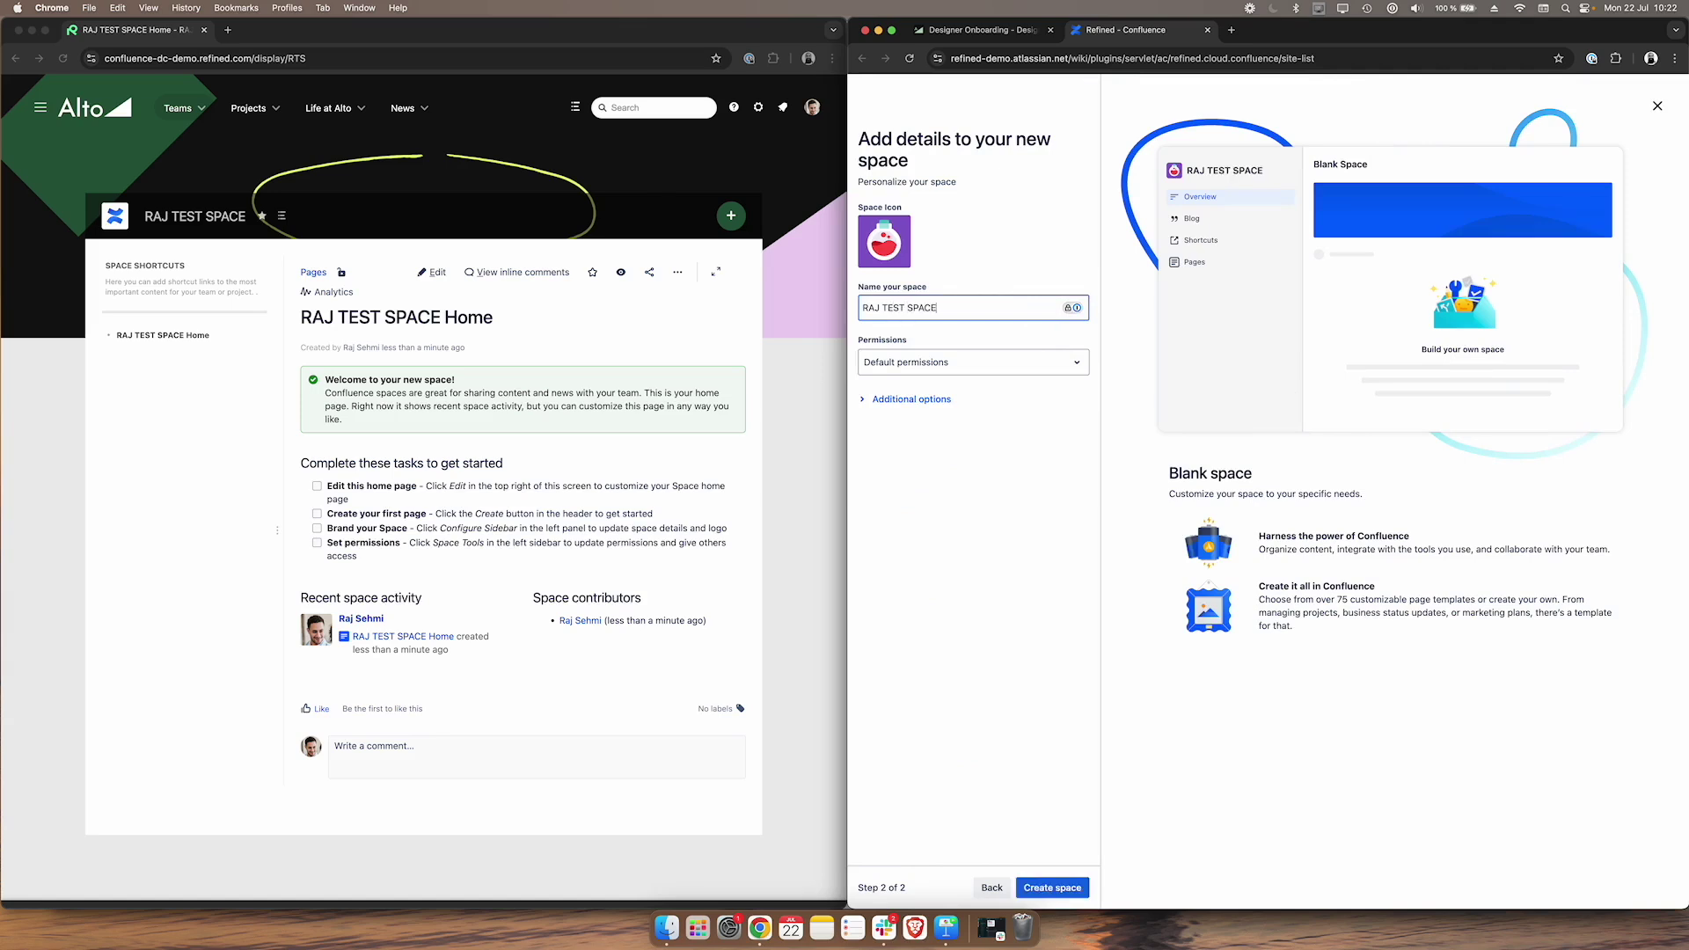
left_click(1048, 886)
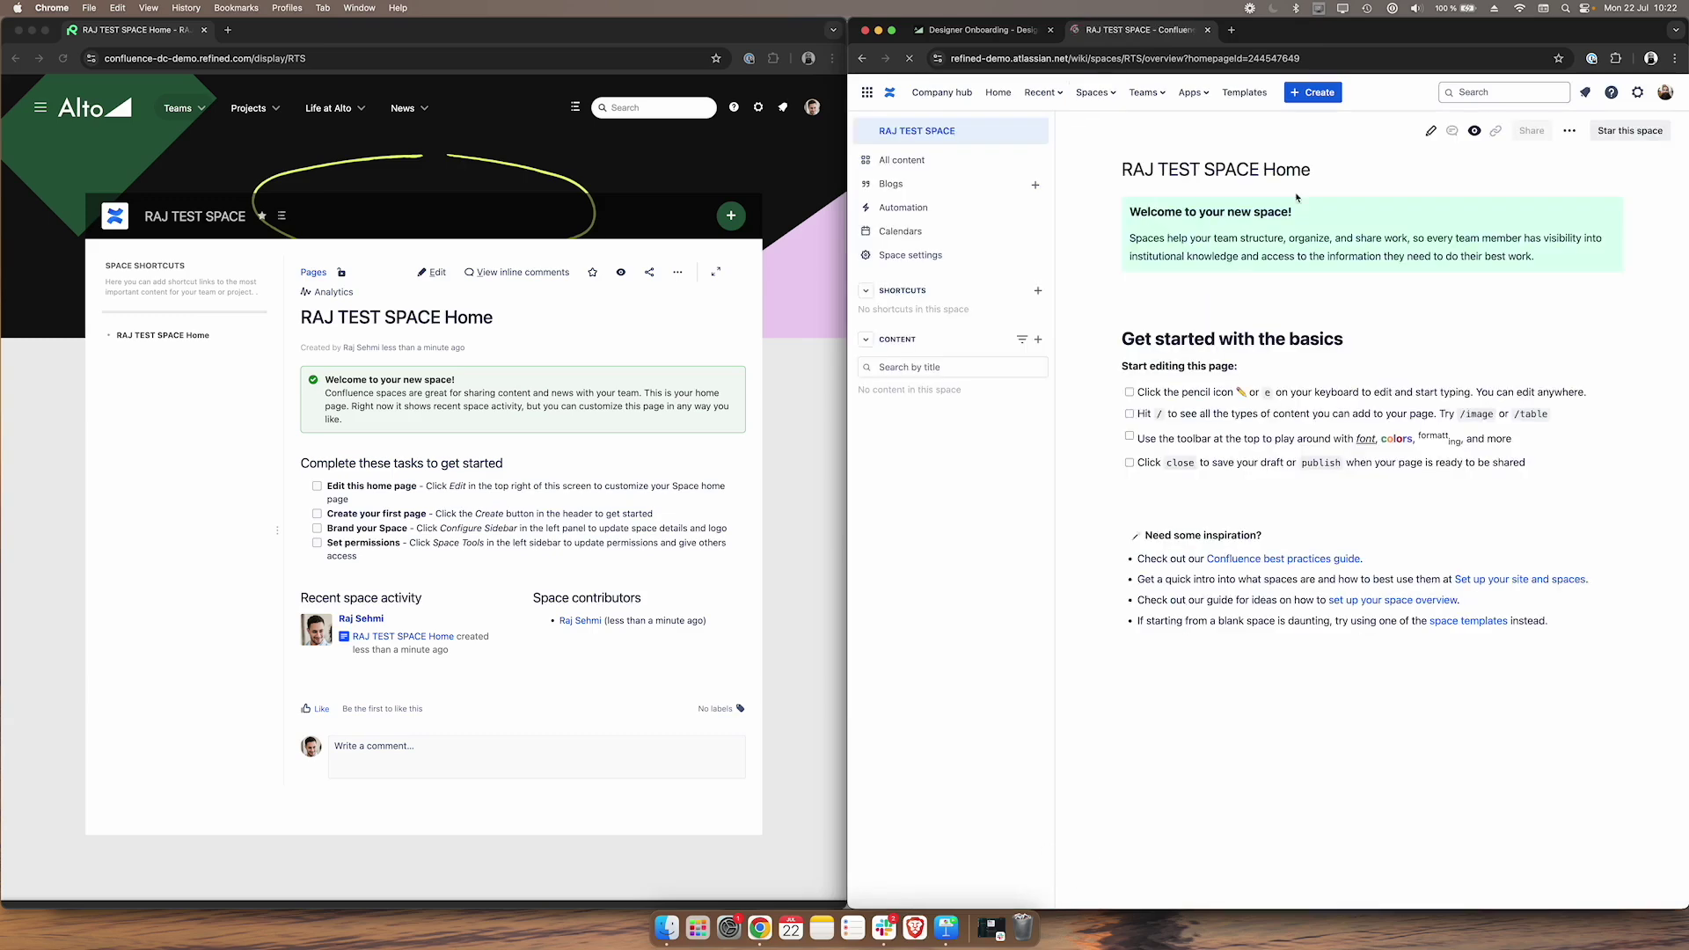
left_click(1014, 32)
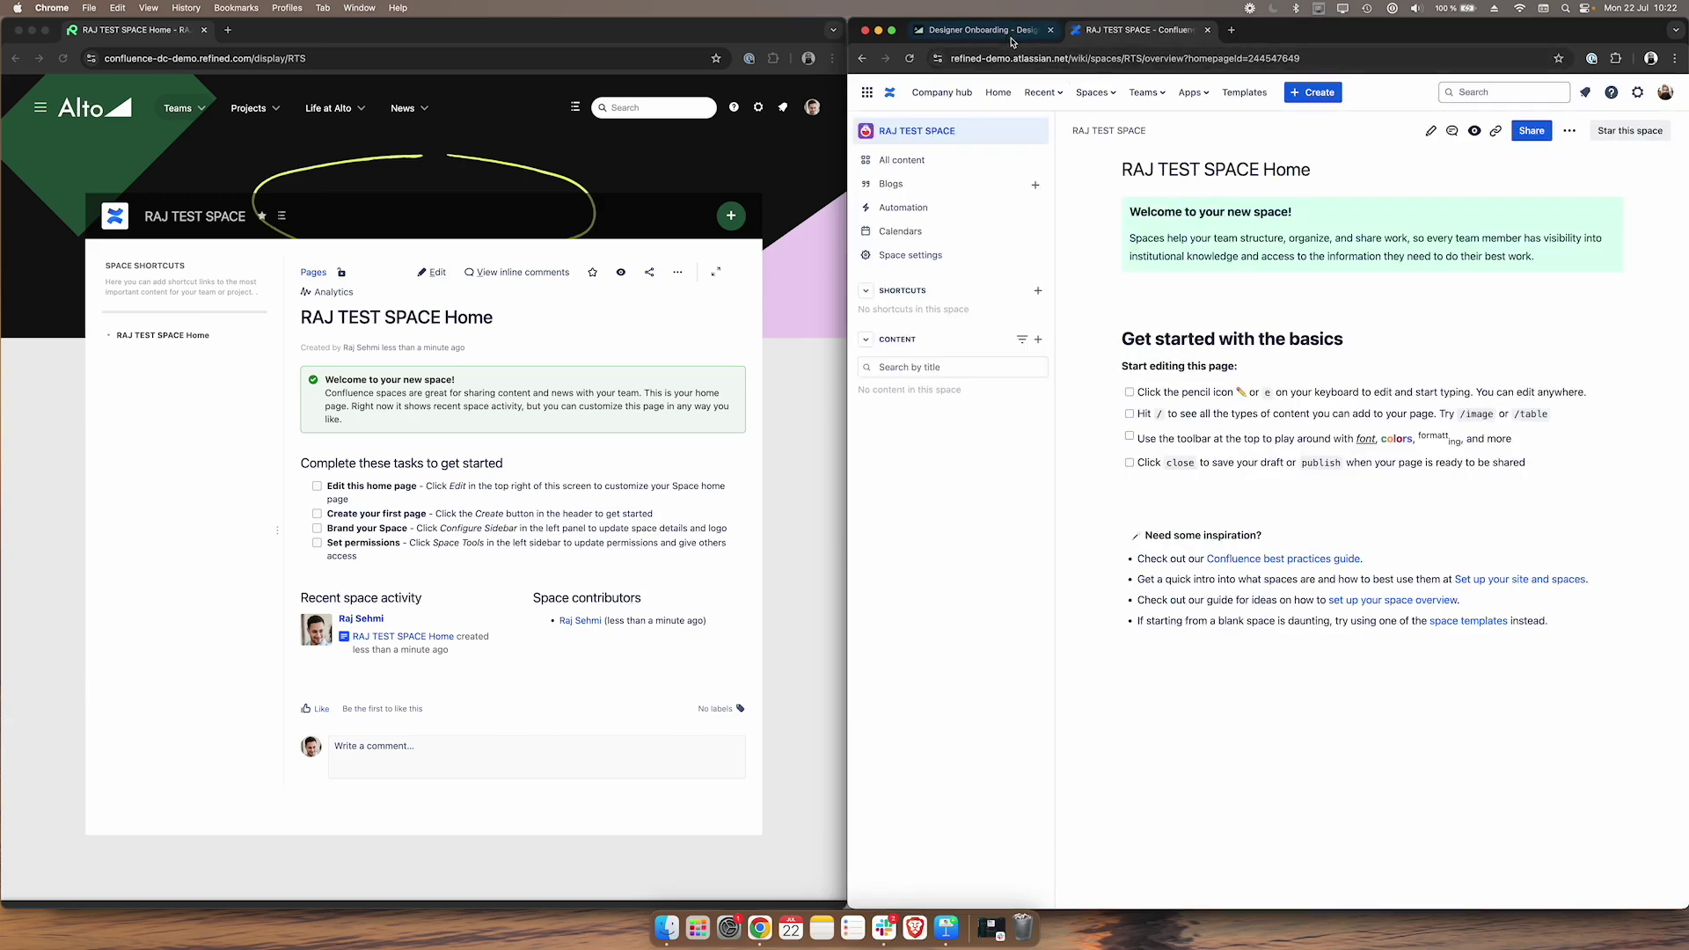
left_click(1613, 109)
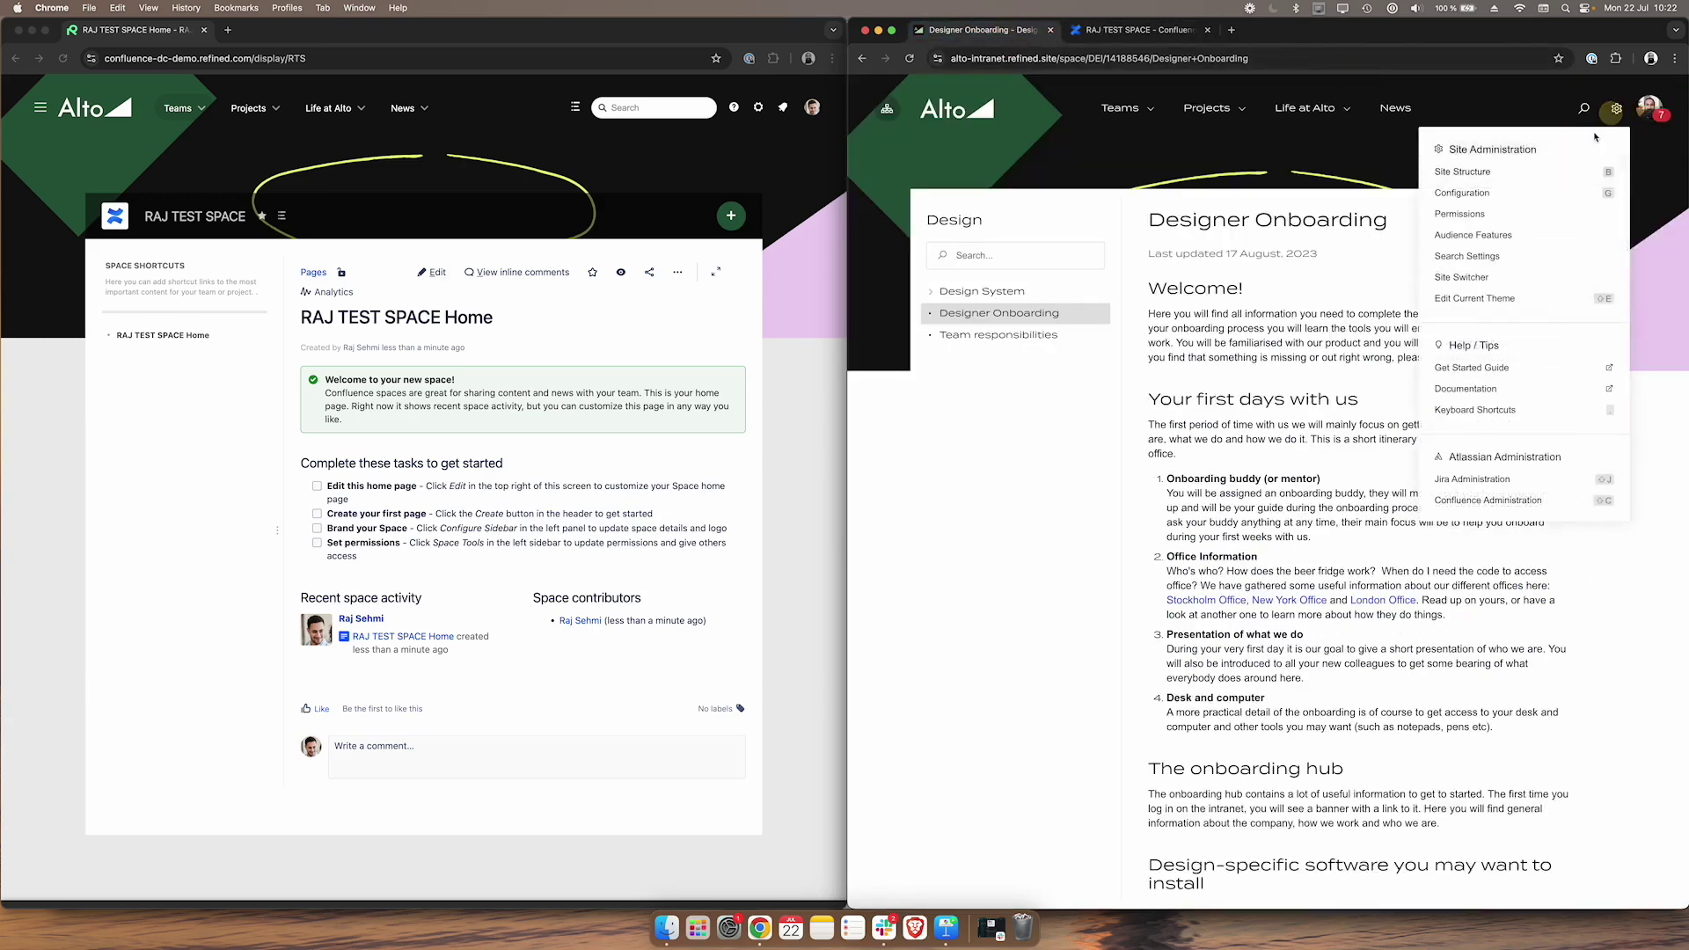
- Add the Confluence space RAJ TEST SPACE to the Alto Intranet site structure
left_click(1547, 170)
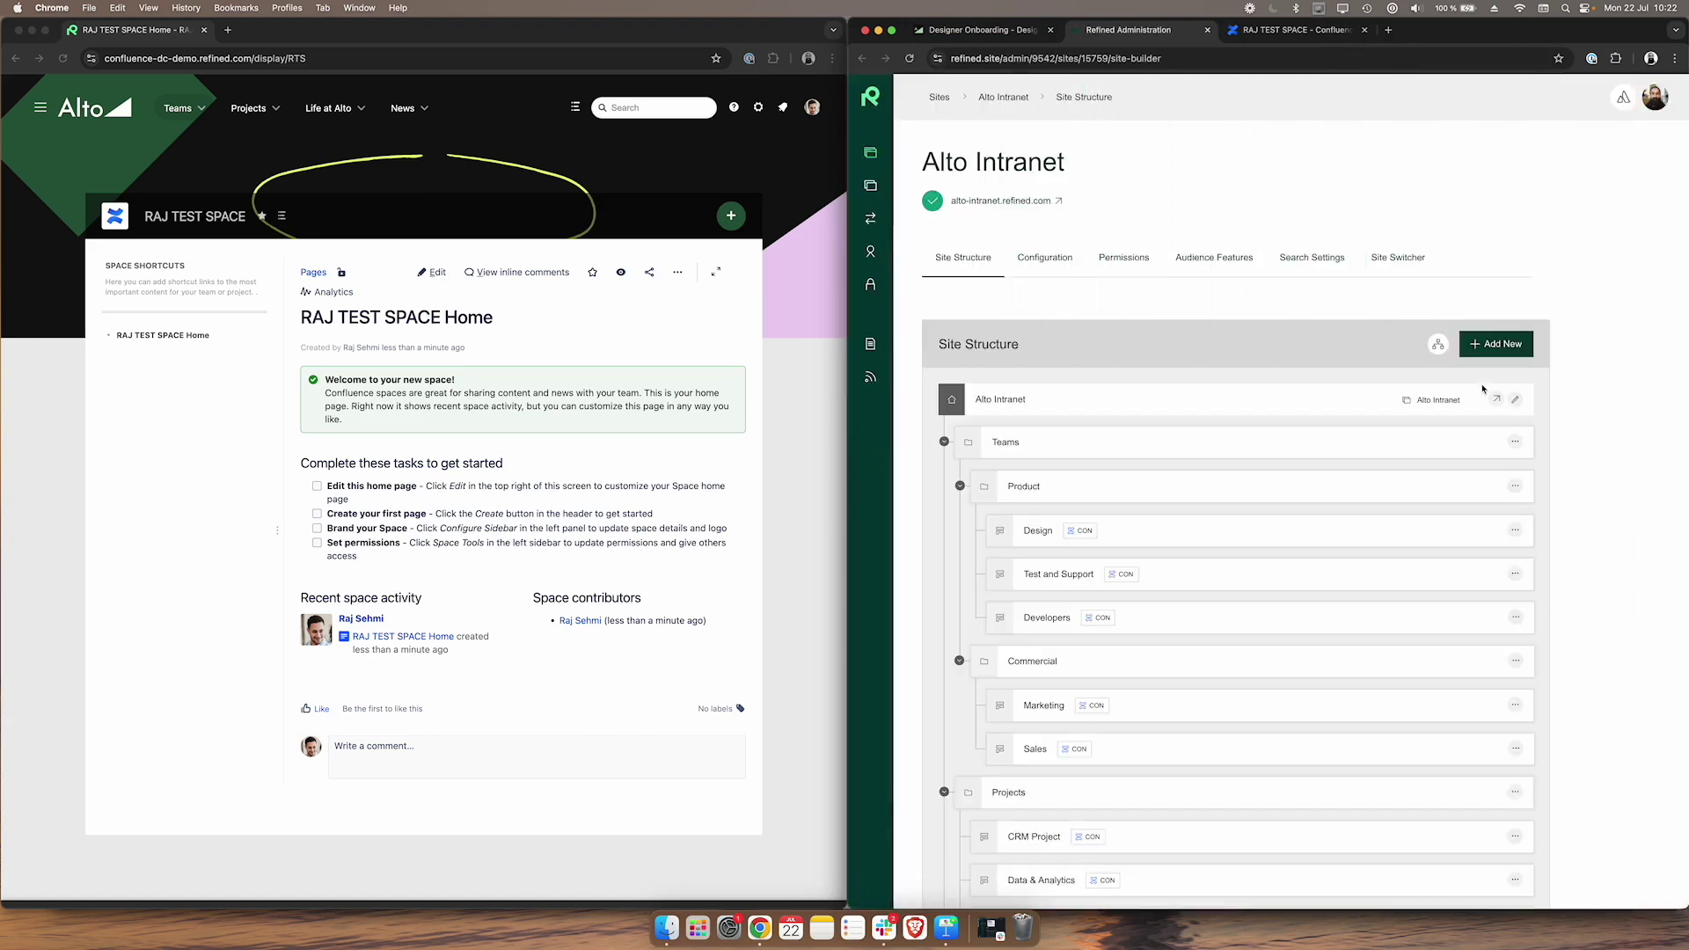
left_click(1496, 343)
left_click(1196, 498)
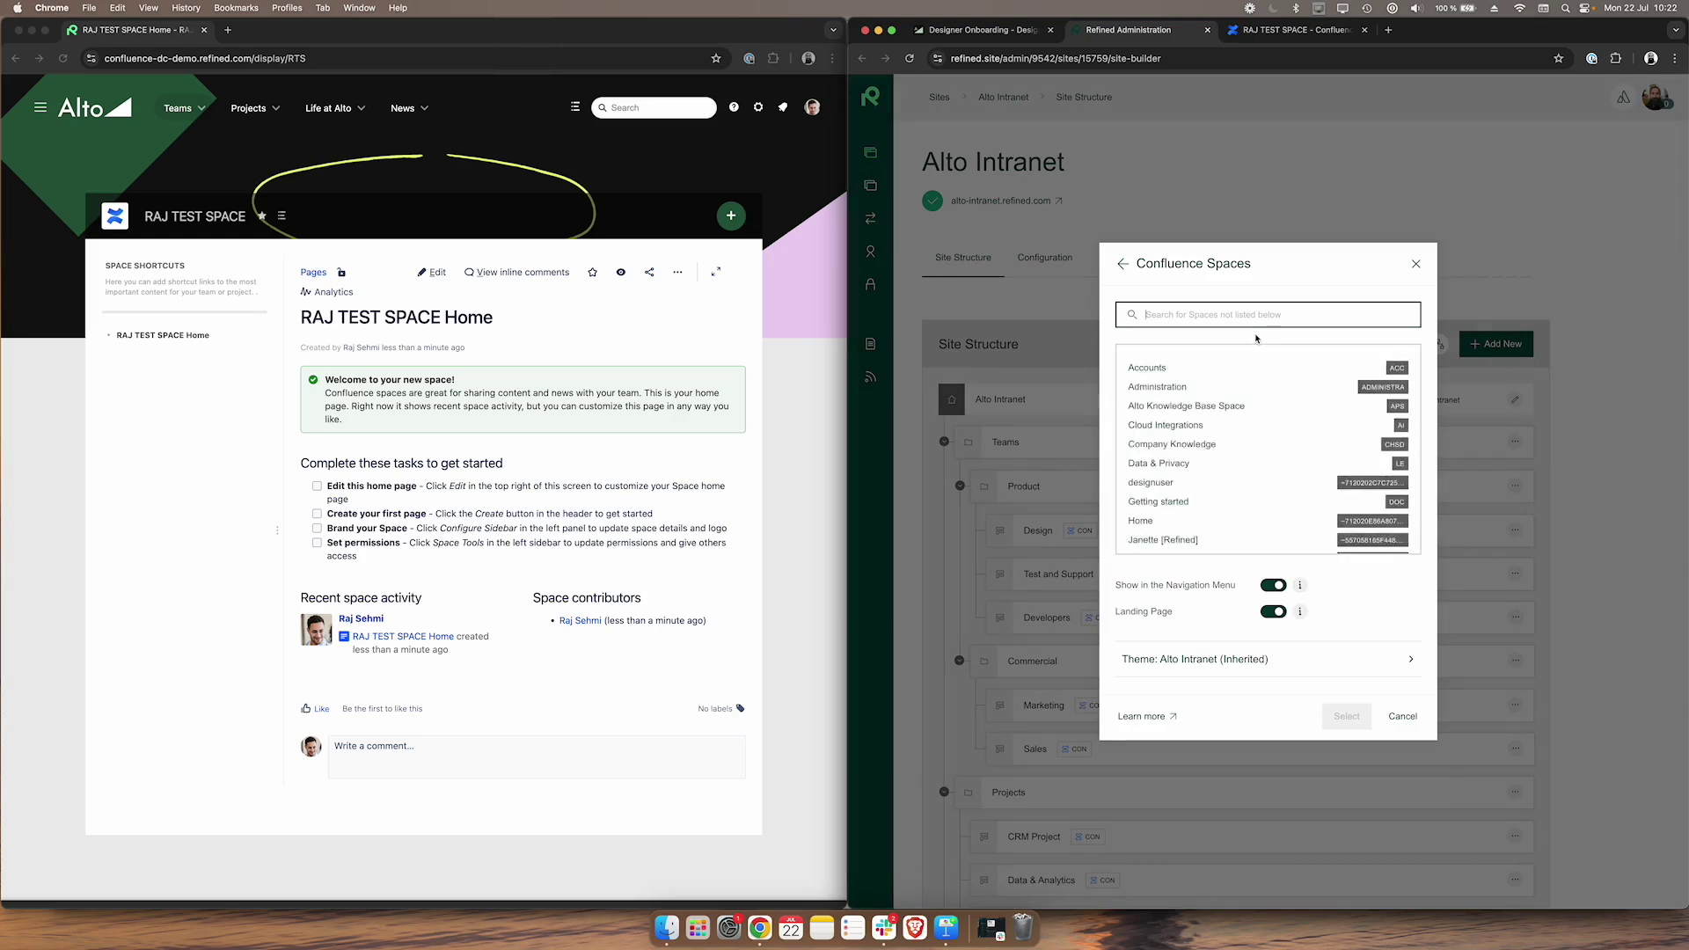
type("RAJ TEST")
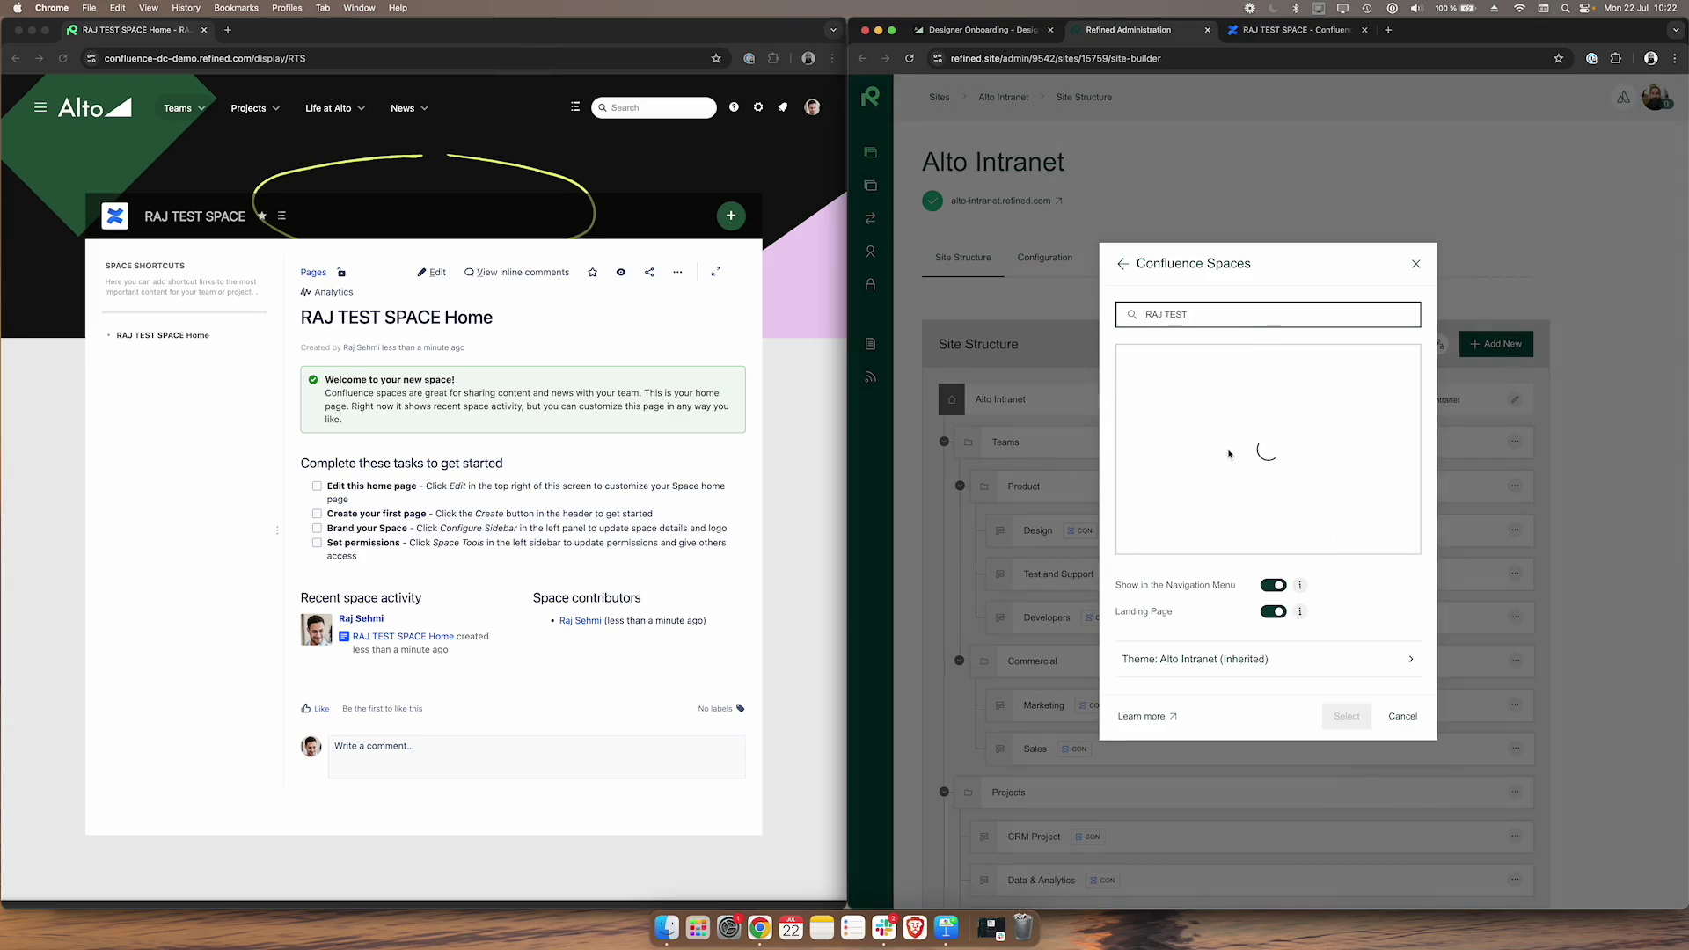
left_click(1249, 367)
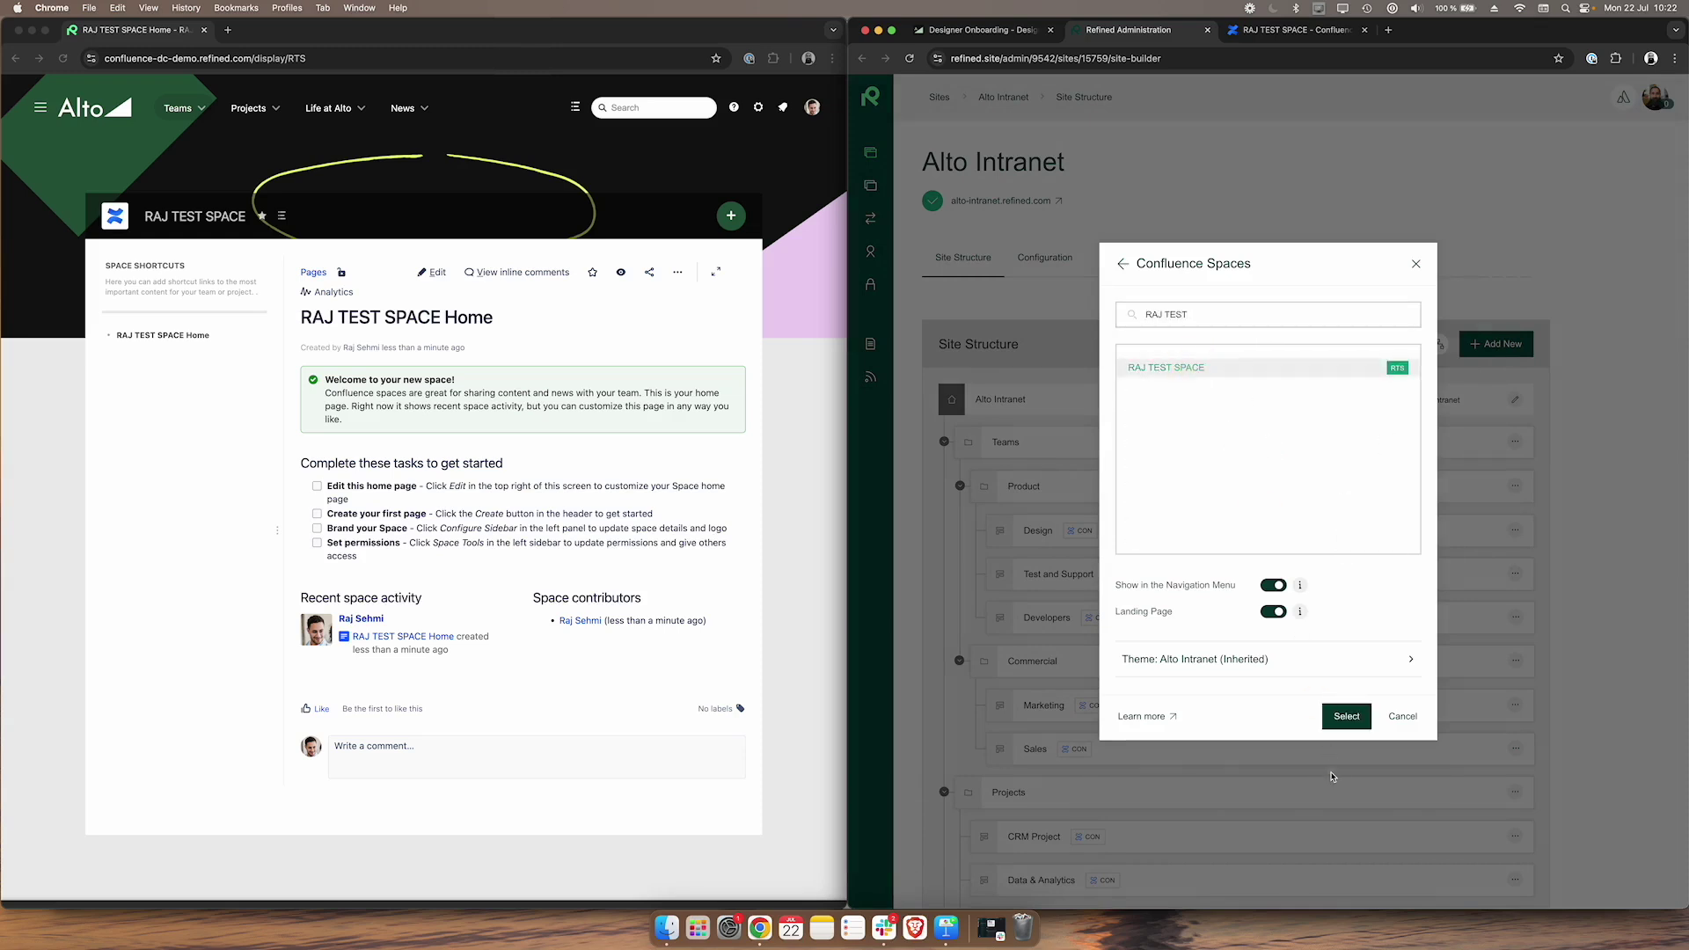
left_click(1346, 716)
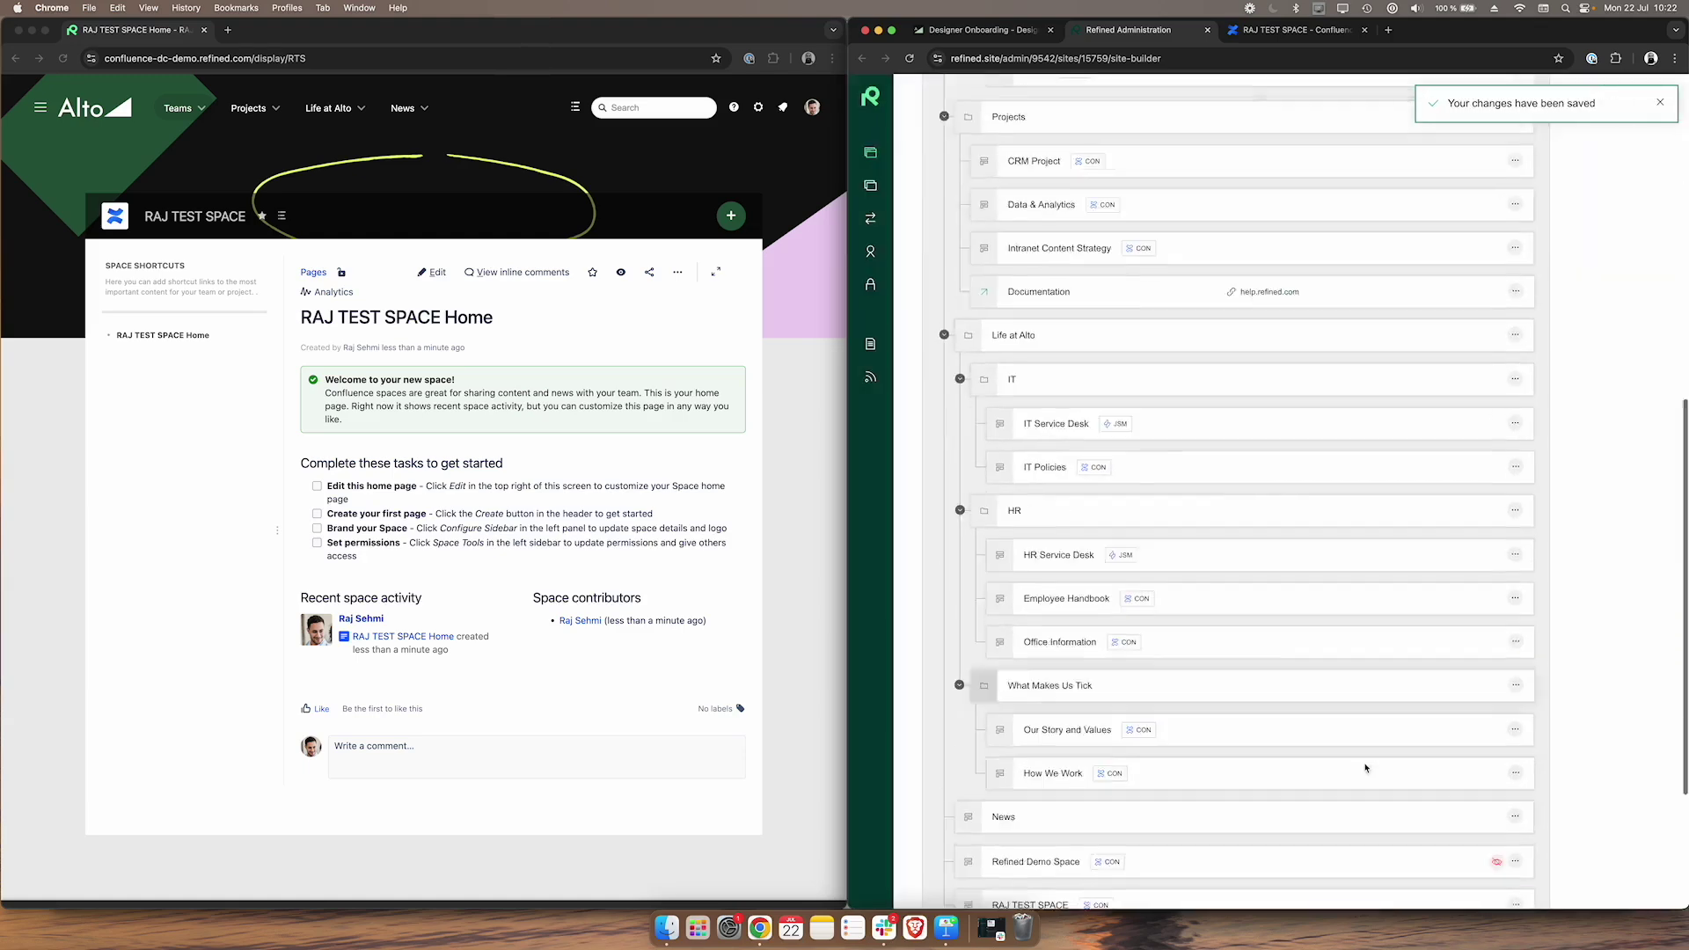
- Move RAJ TEST SPACE under Product after Test and Support, then open the live site
scroll(1365, 768, "down", 3)
left_click_drag(1173, 689, 1213, 108)
scroll(1143, 352, "up", 5)
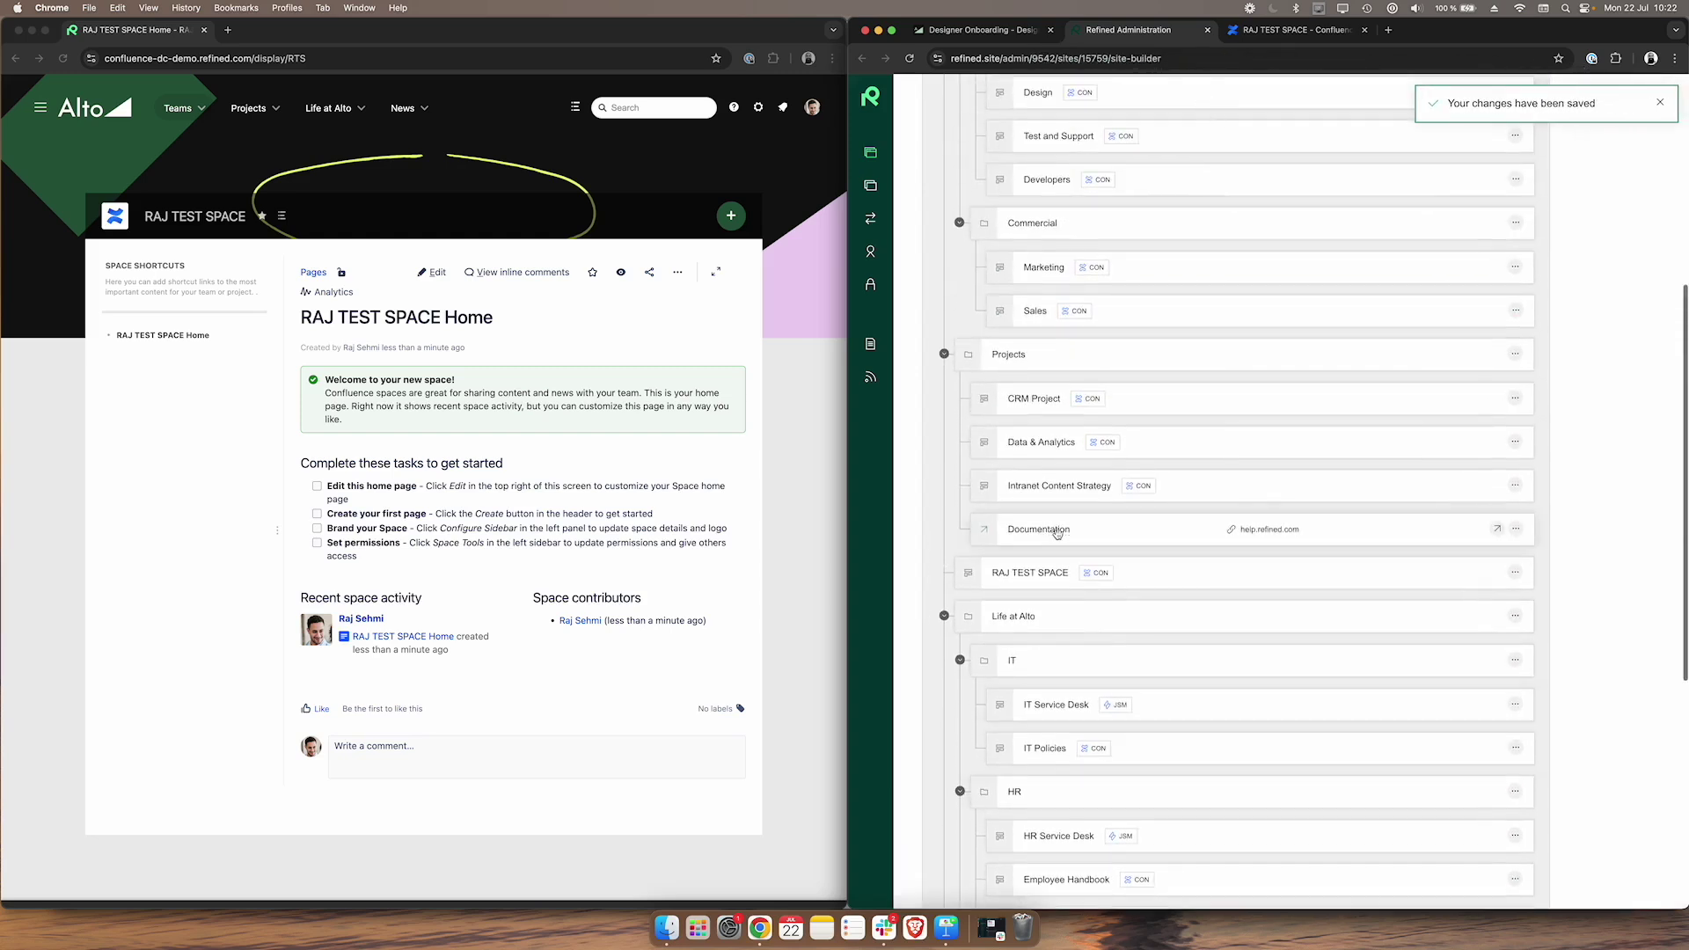
left_click_drag(1047, 571, 1124, 177)
scroll(1117, 185, "up", 3)
left_click(1018, 203)
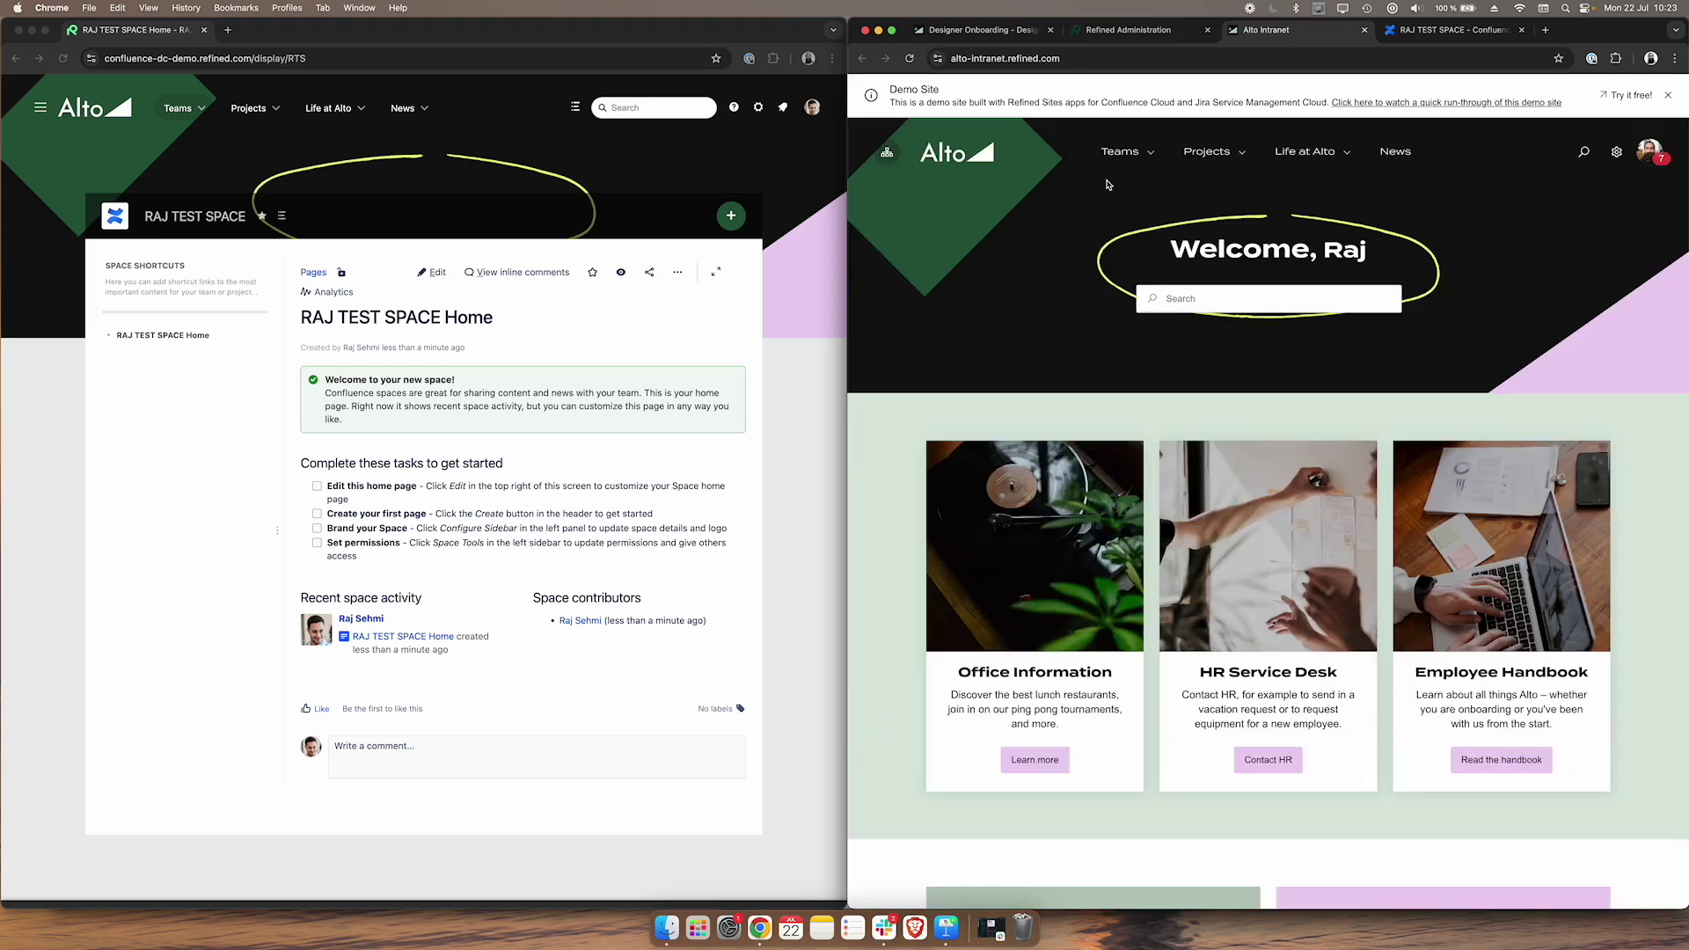
- Open RAJ TEST SPACE from the Alto Intranet Teams menu, then its Confluence home page
left_click(1152, 155)
left_click(1152, 155)
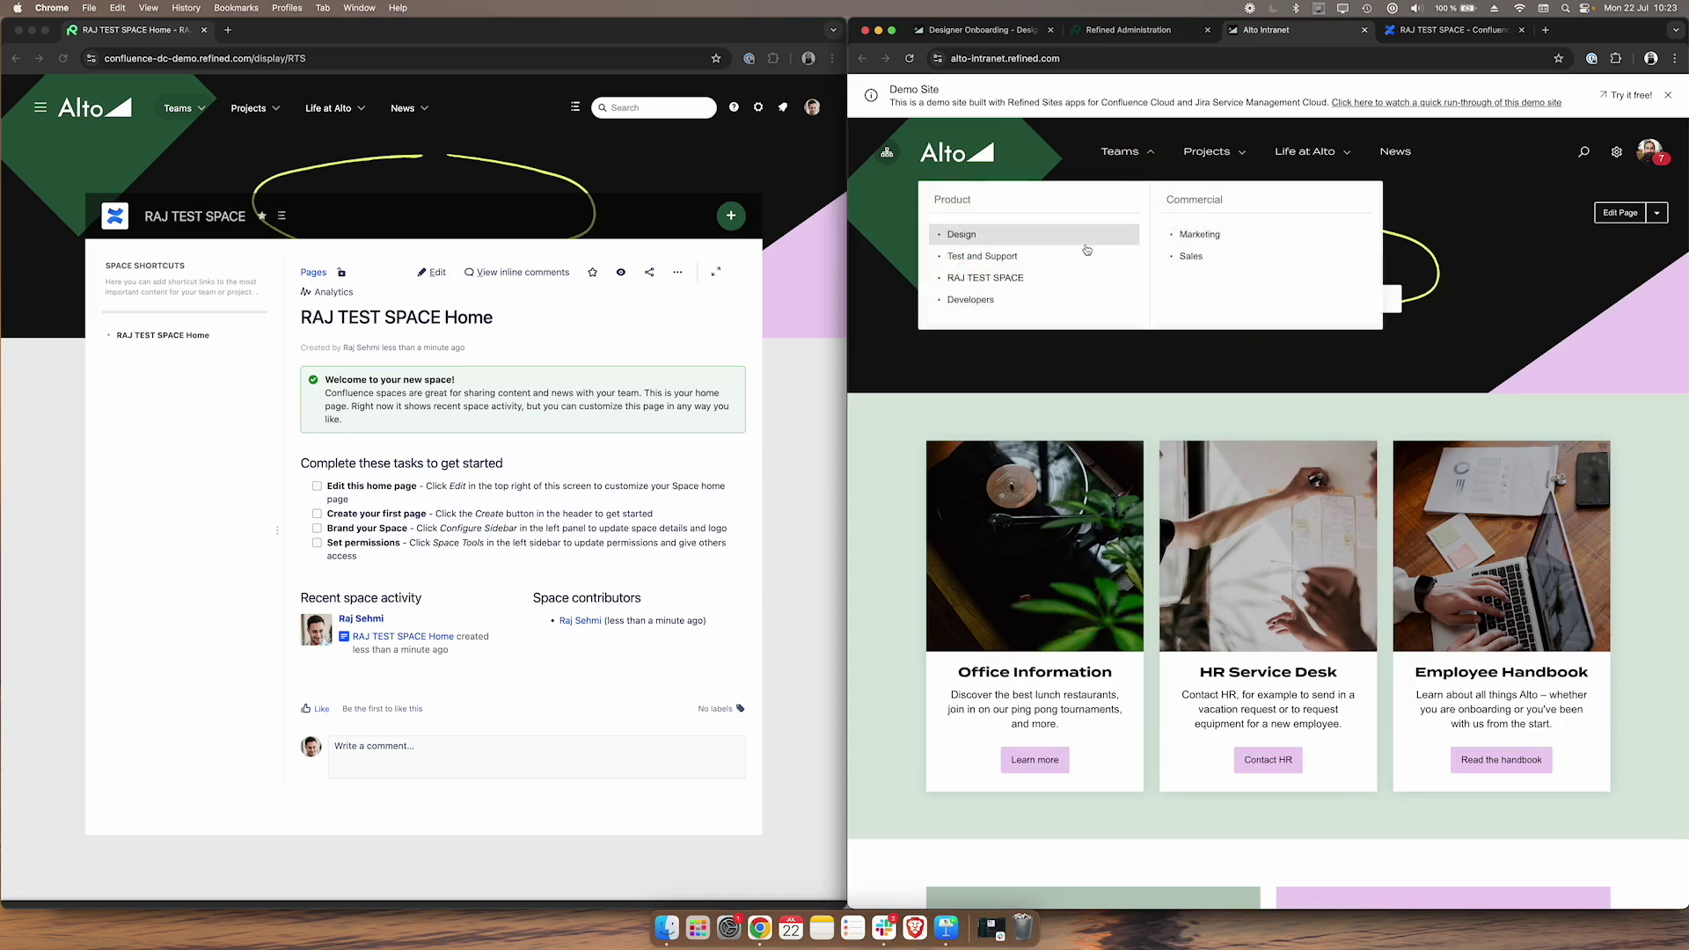
left_click(1052, 277)
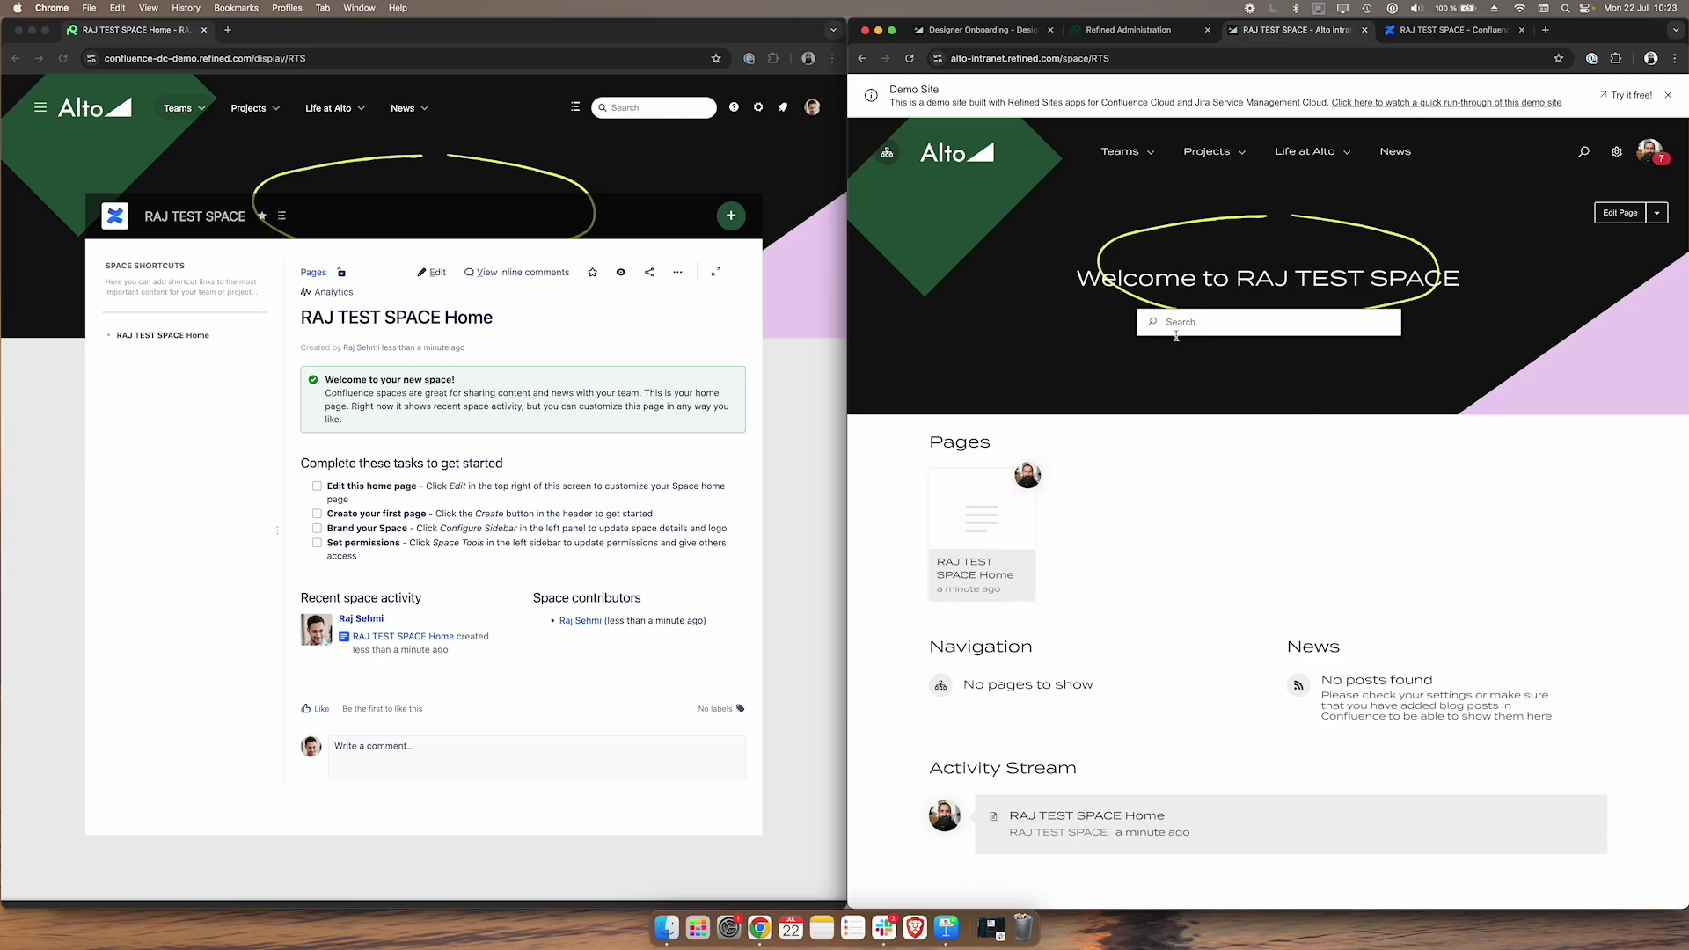
key("ctrl+Tab")
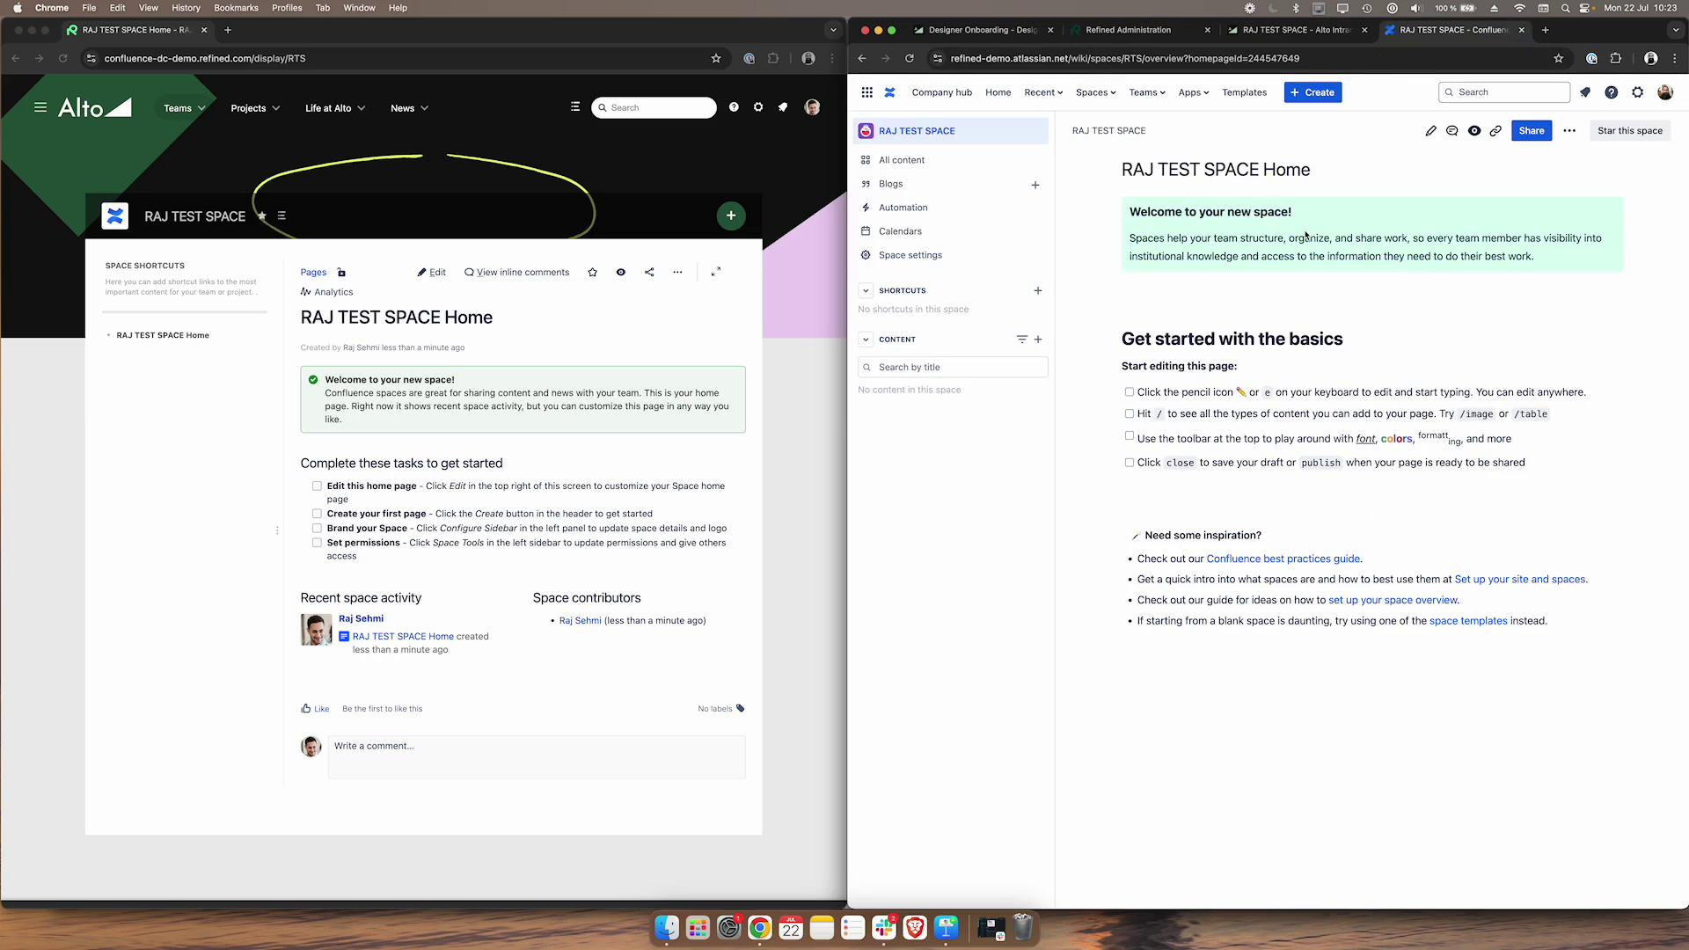
- From the intranet's Marketing Team page, open the Marketing space in Confluence Cloud
left_click(1208, 94)
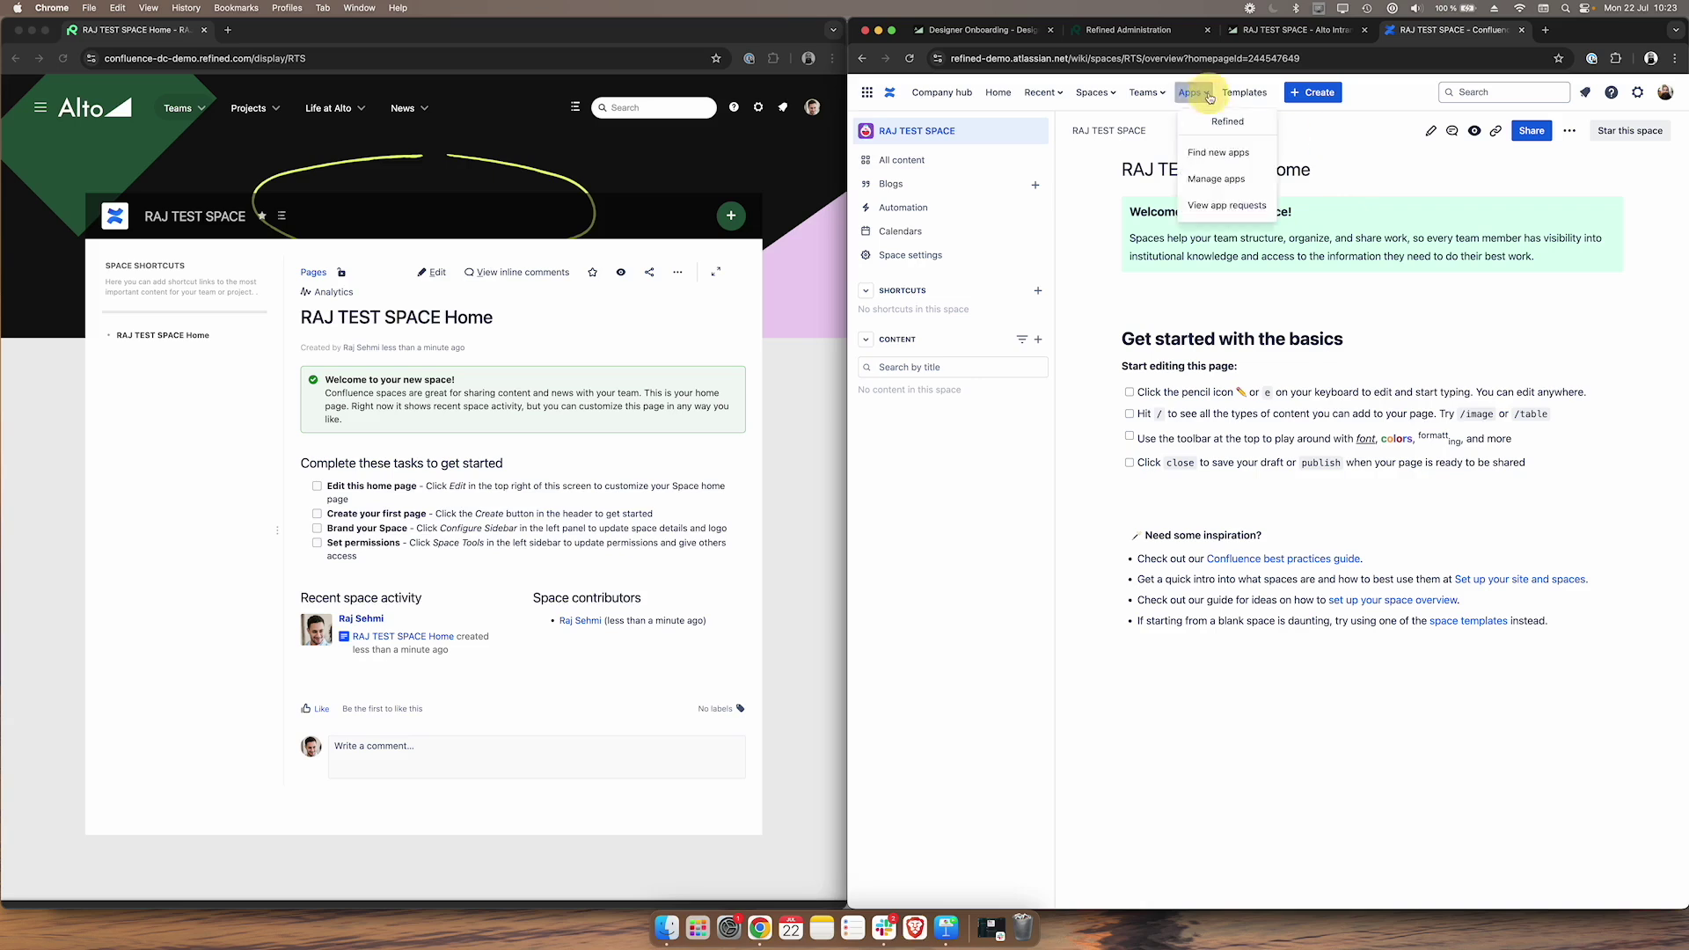
left_click(1208, 95)
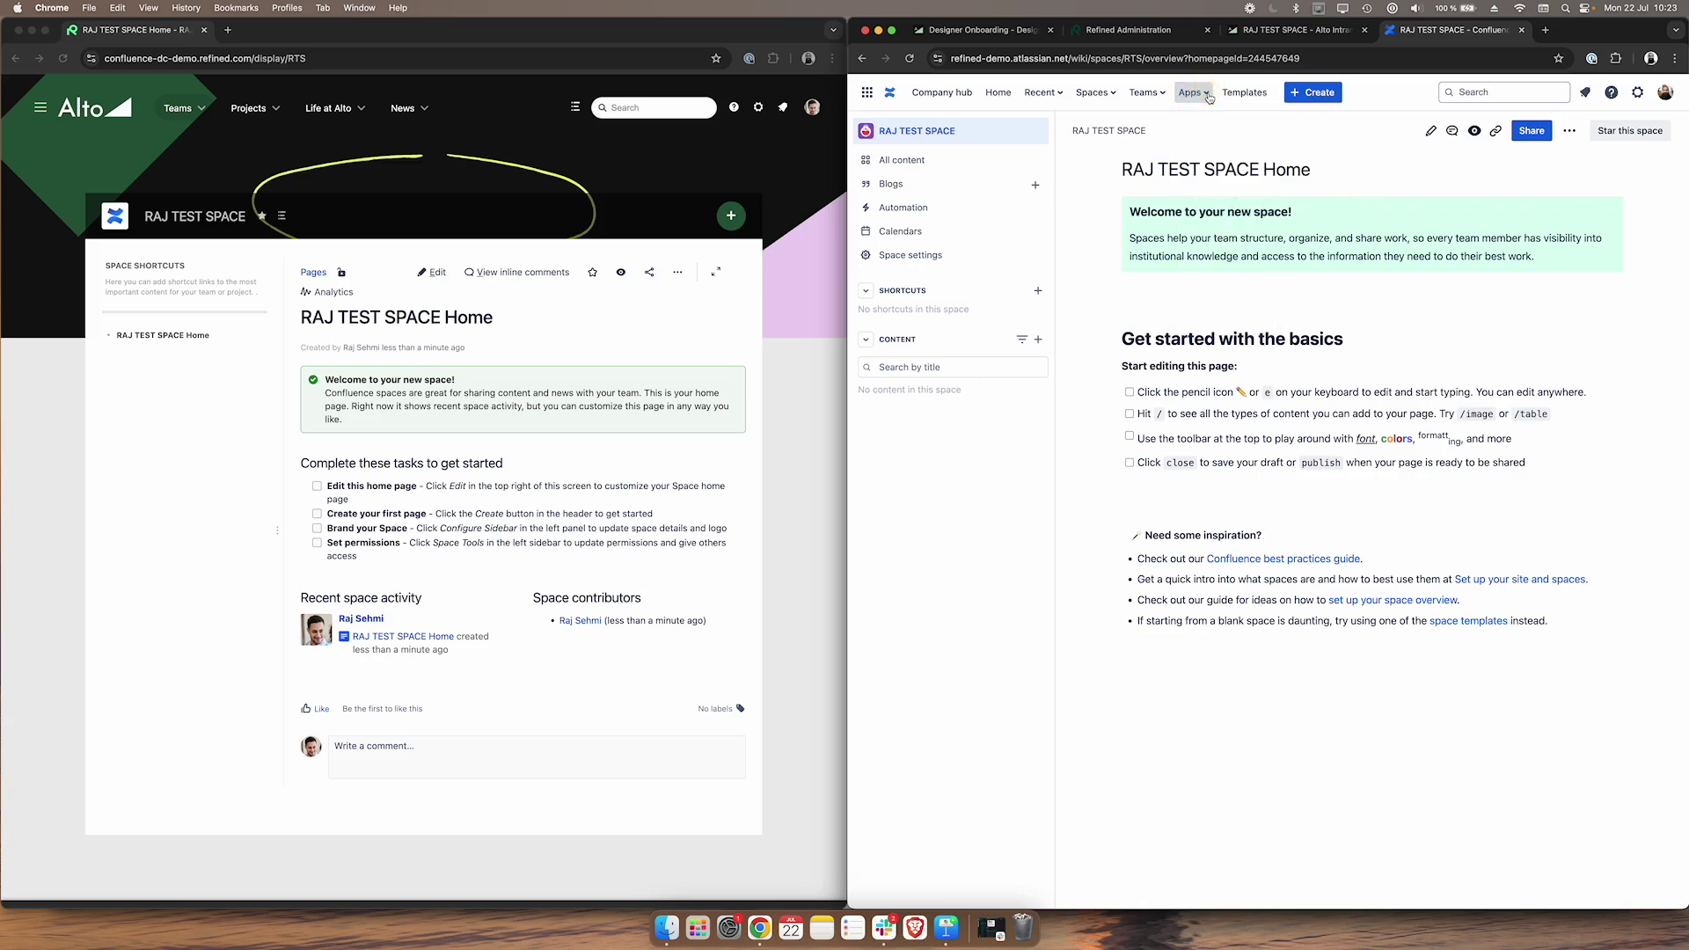
left_click(1310, 33)
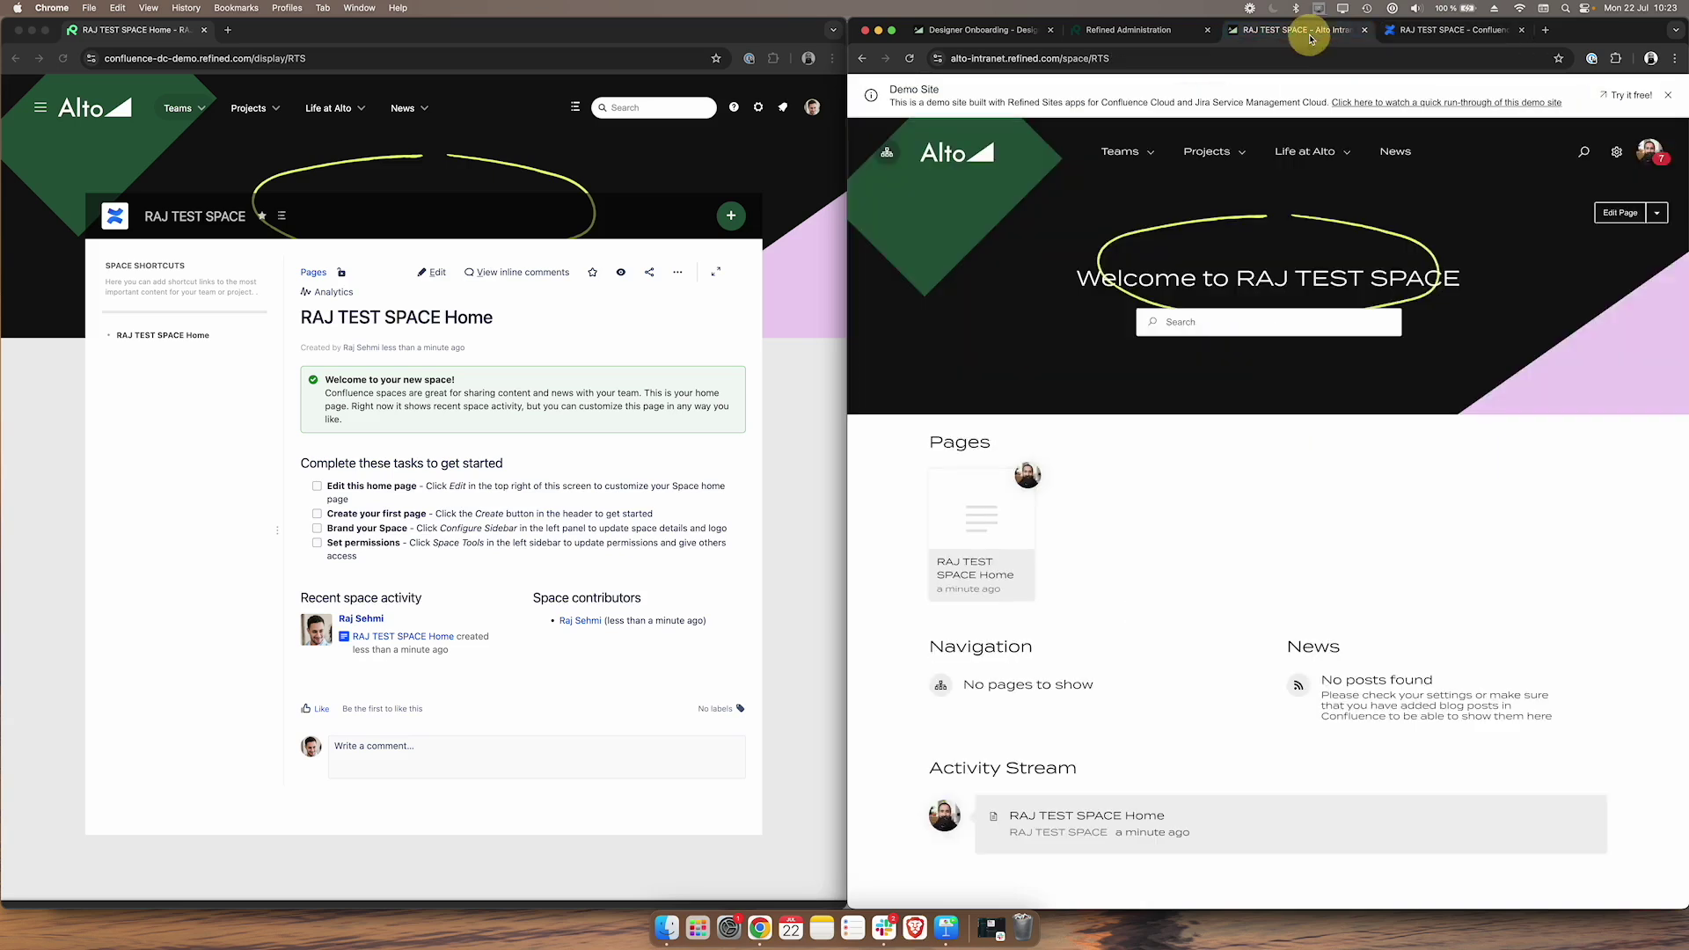
left_click(1144, 153)
left_click(1188, 236)
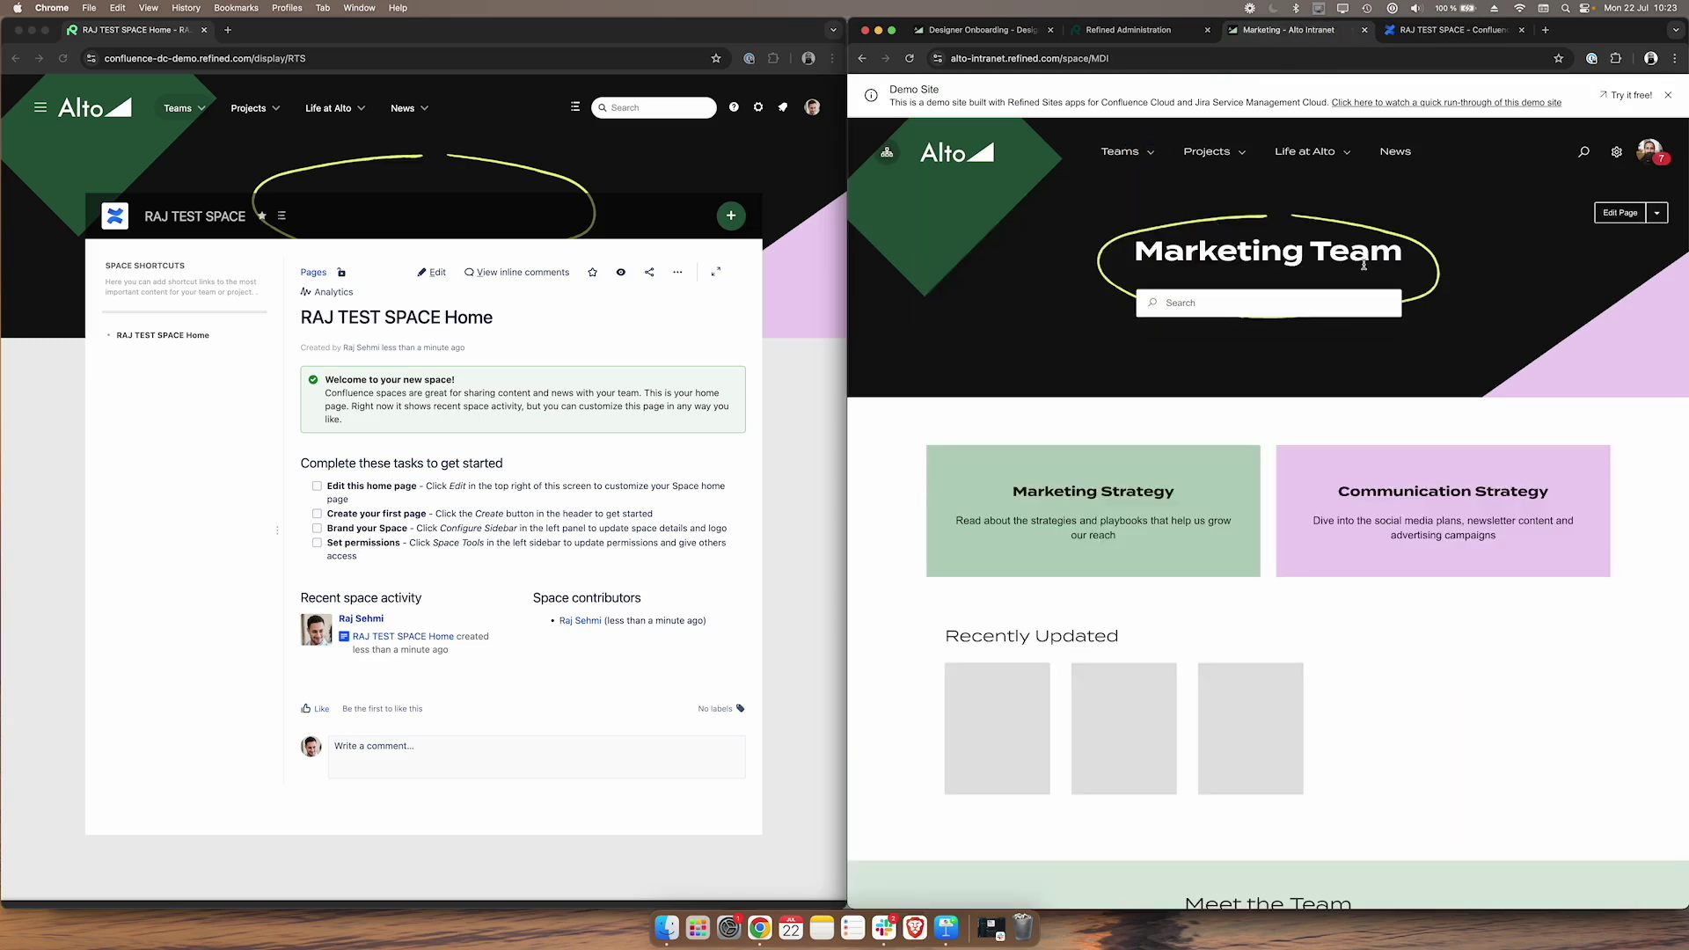
left_click(1657, 214)
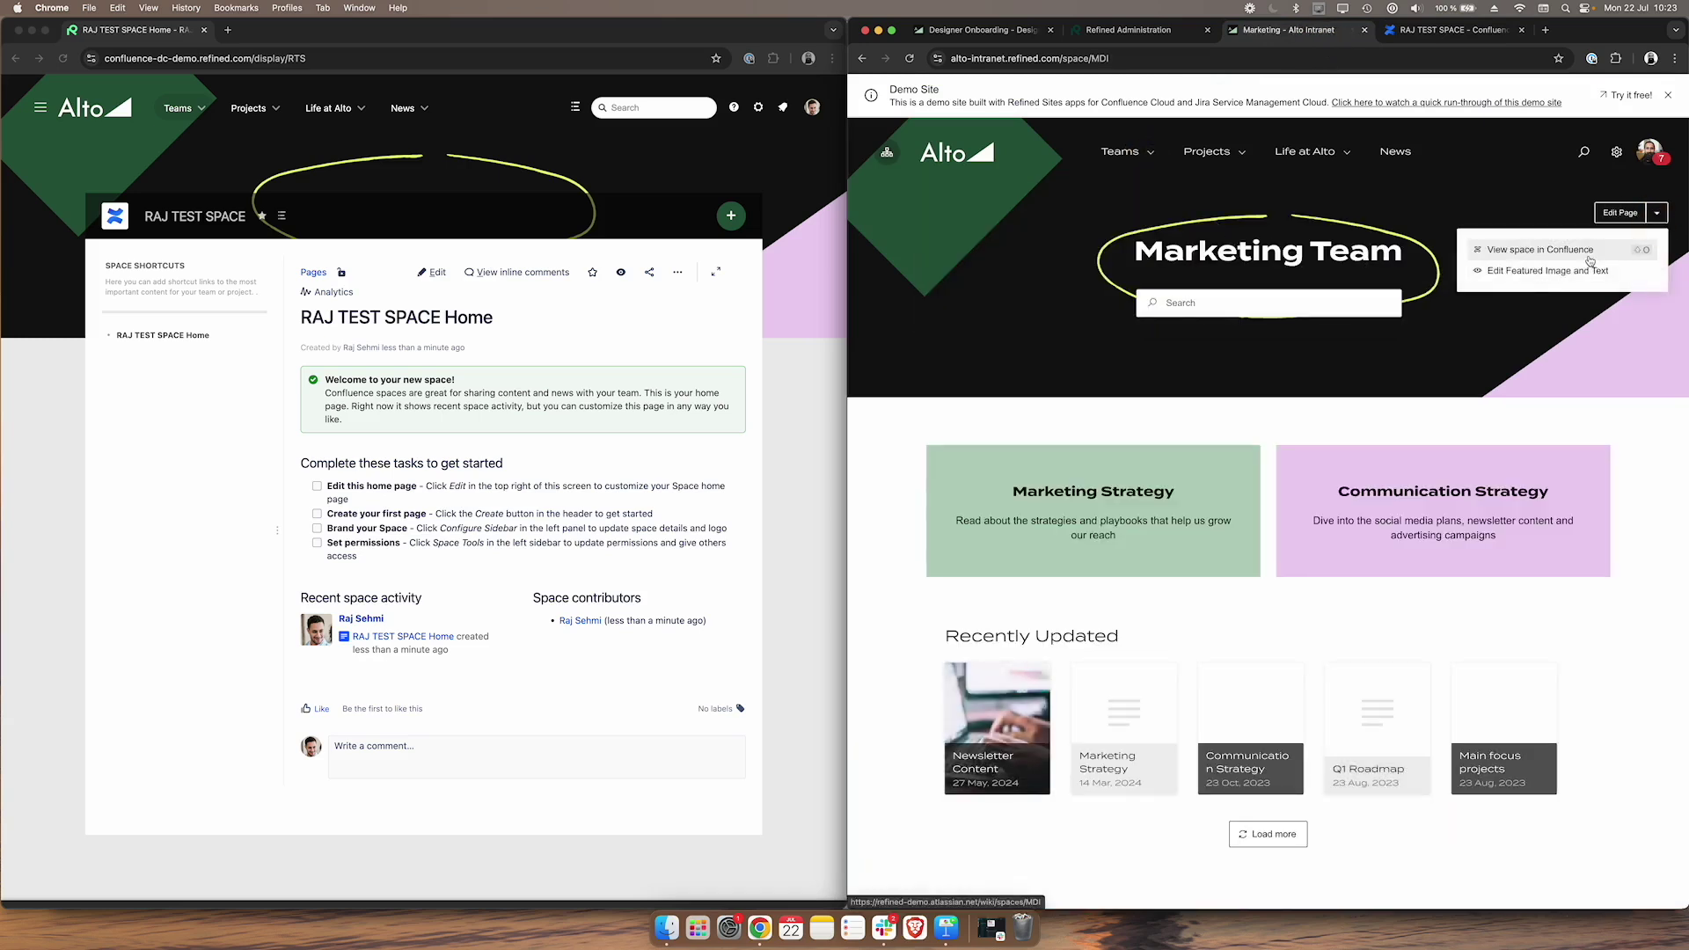
left_click(1591, 261)
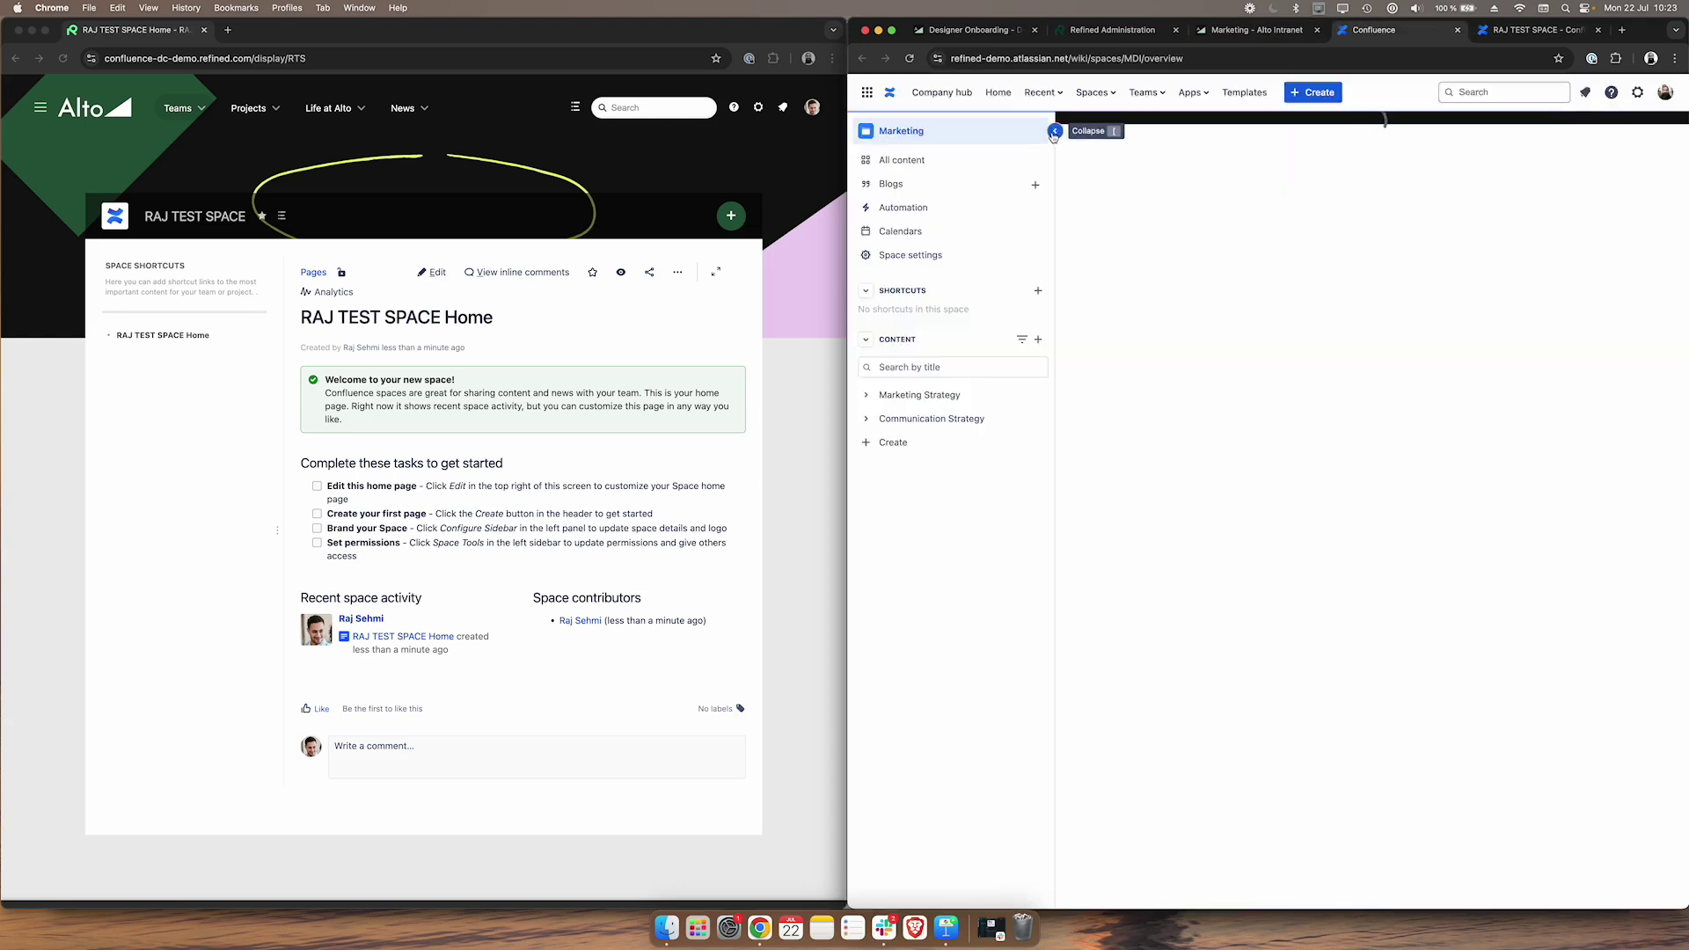
- Collapse the Marketing space sidebar, review its overview, and return to the Marketing Team intranet tab
left_click(1054, 134)
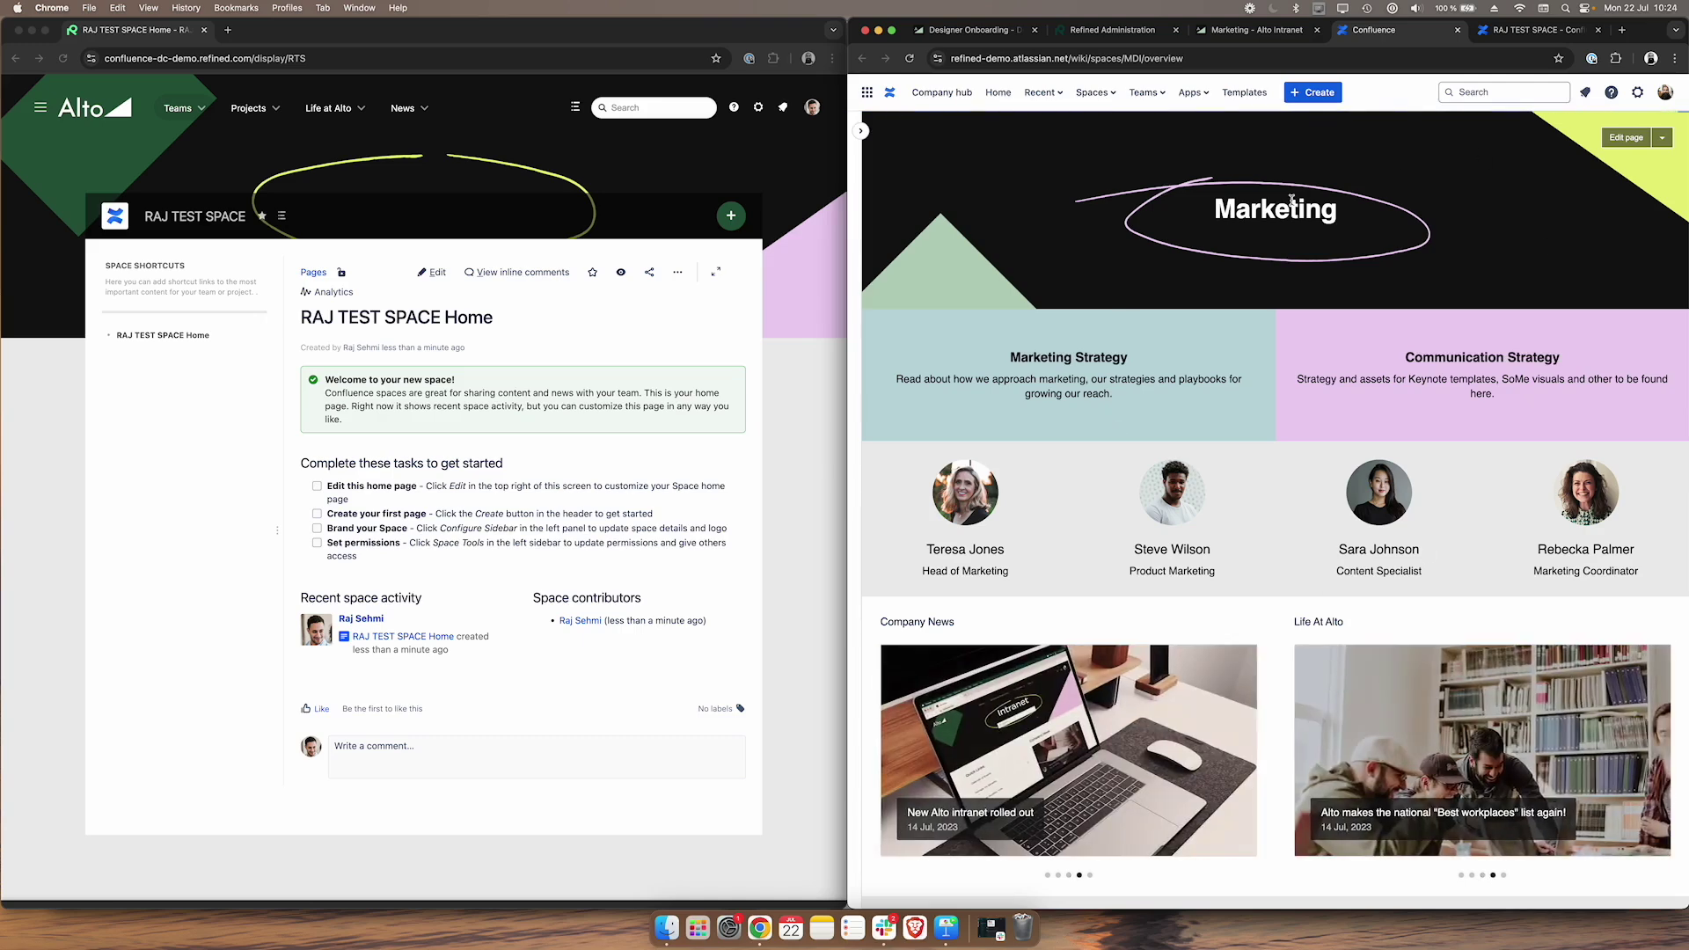
scroll(1320, 615, "down", 2)
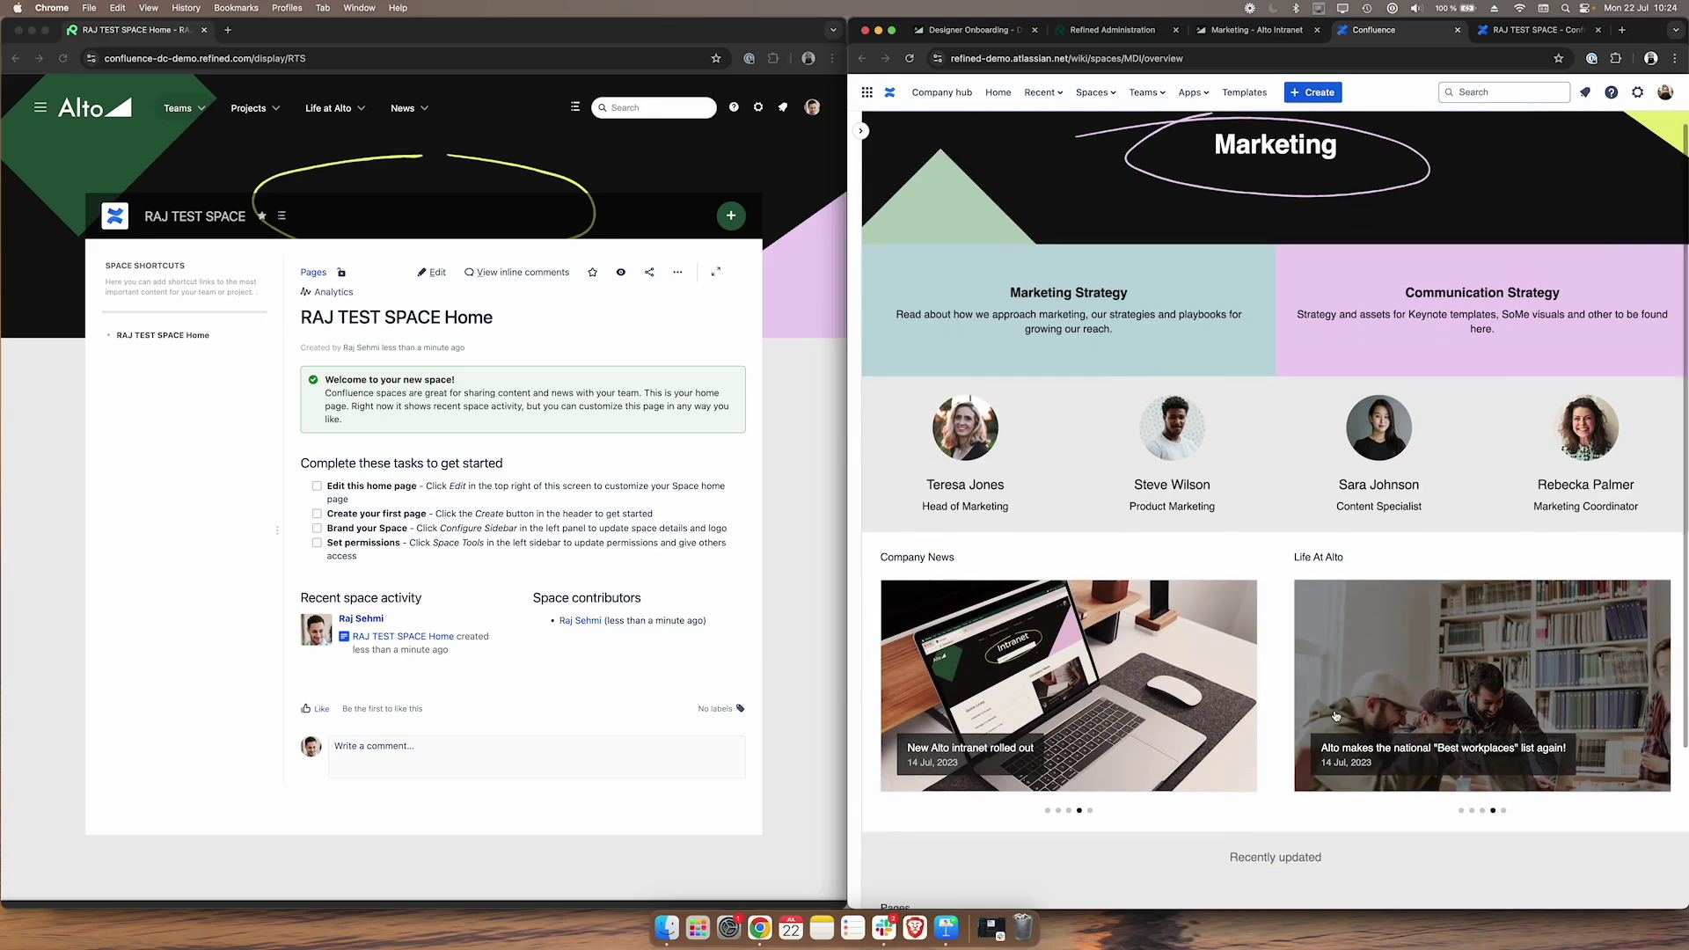
scroll(1334, 716, "up", 2)
scroll(1334, 716, "down", 1)
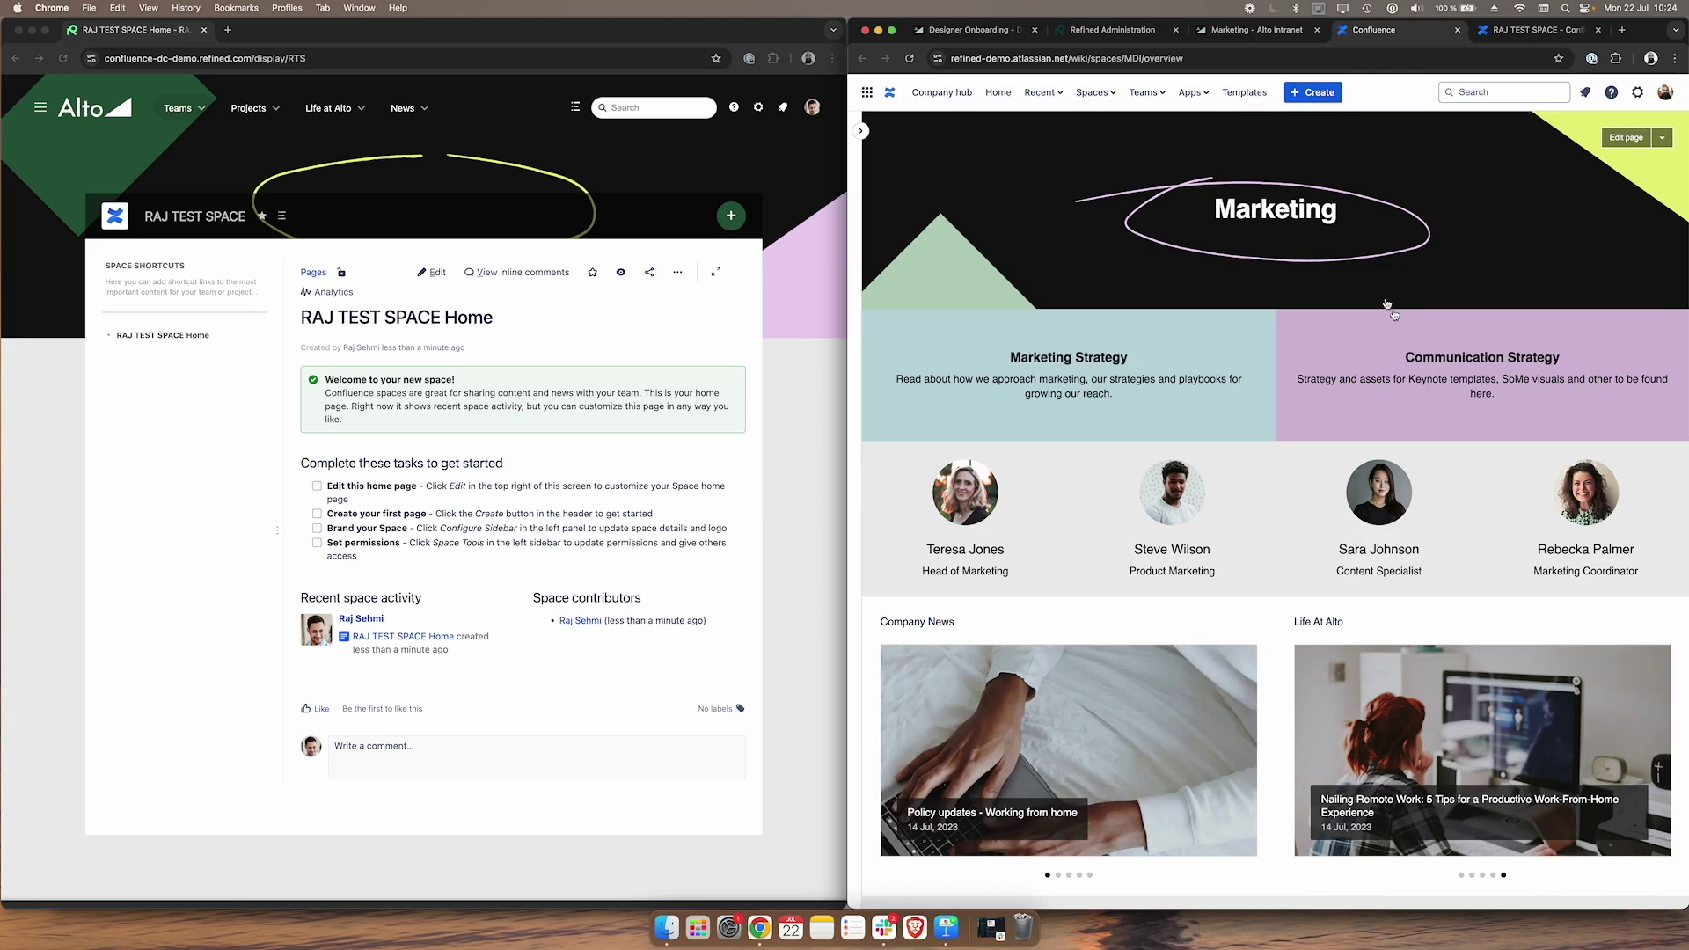
left_click(1253, 30)
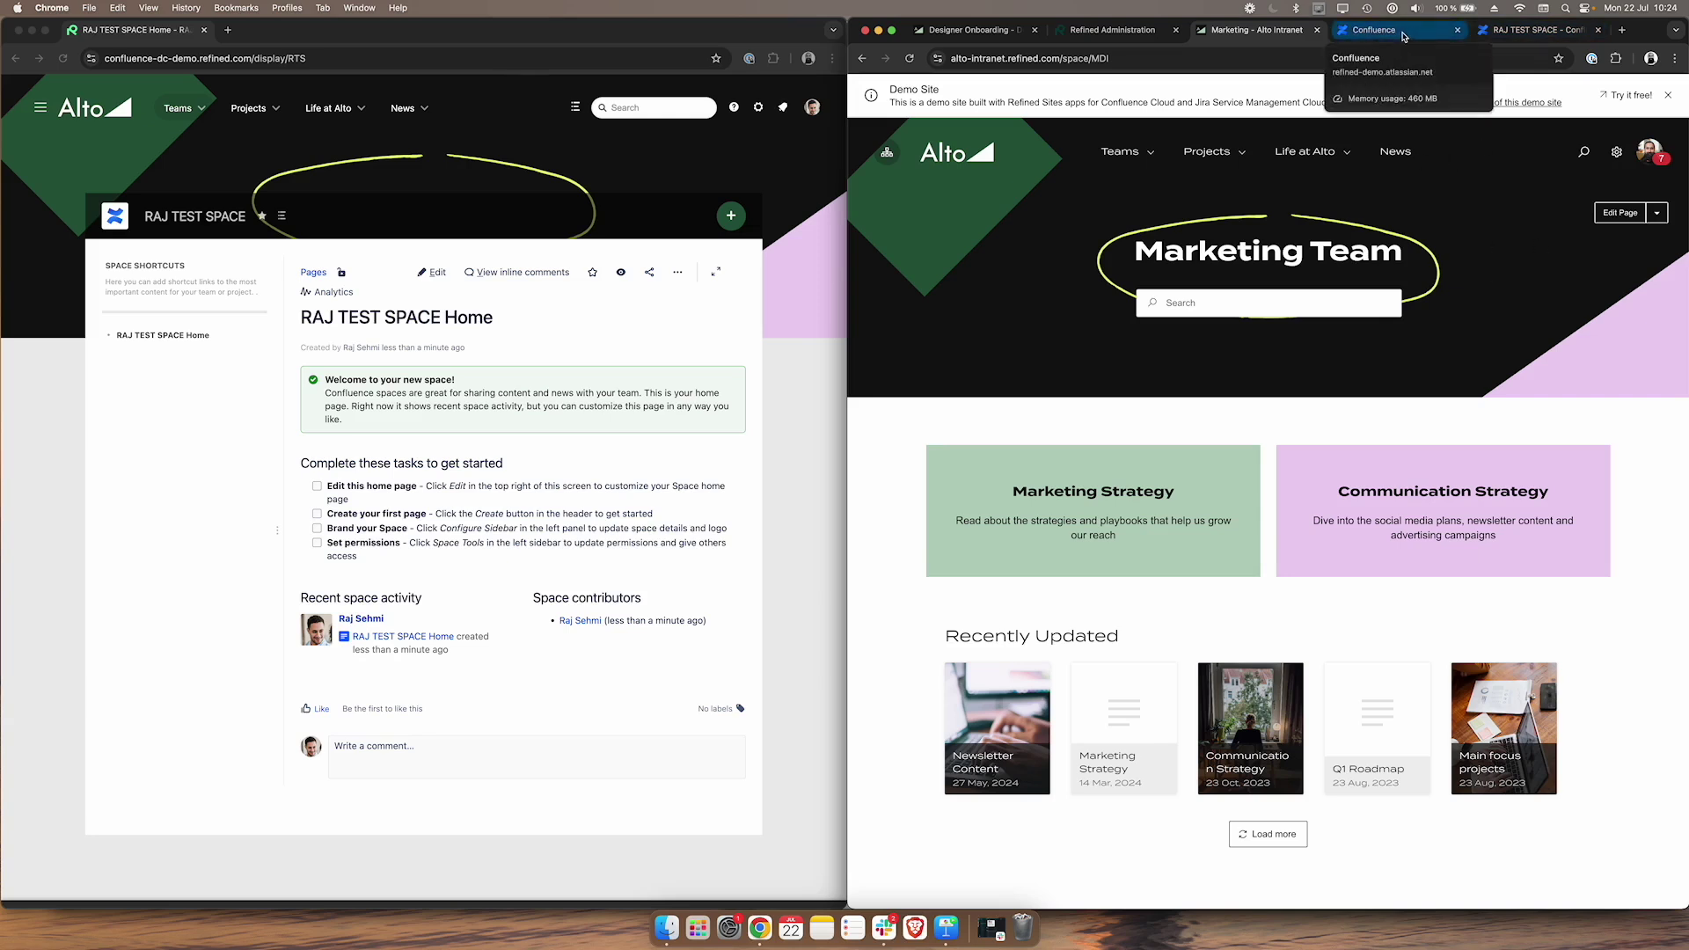
- Edit the Data Center RAJ TEST SPACE Home page and save it again with Update
left_click(638, 139)
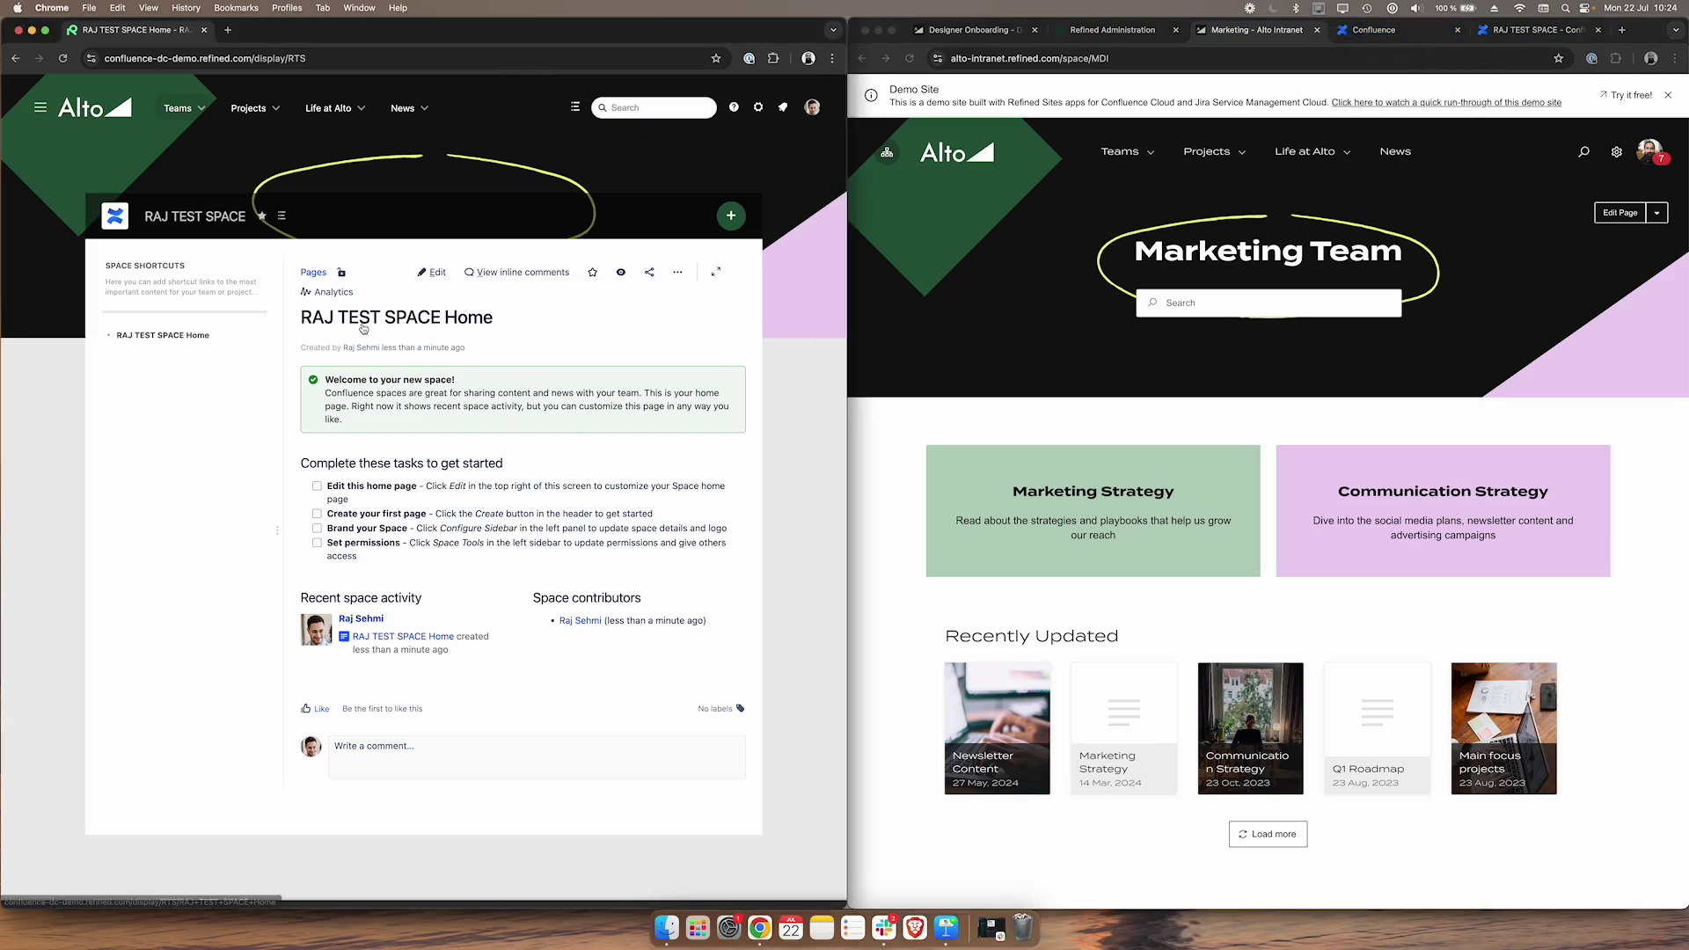
left_click(432, 272)
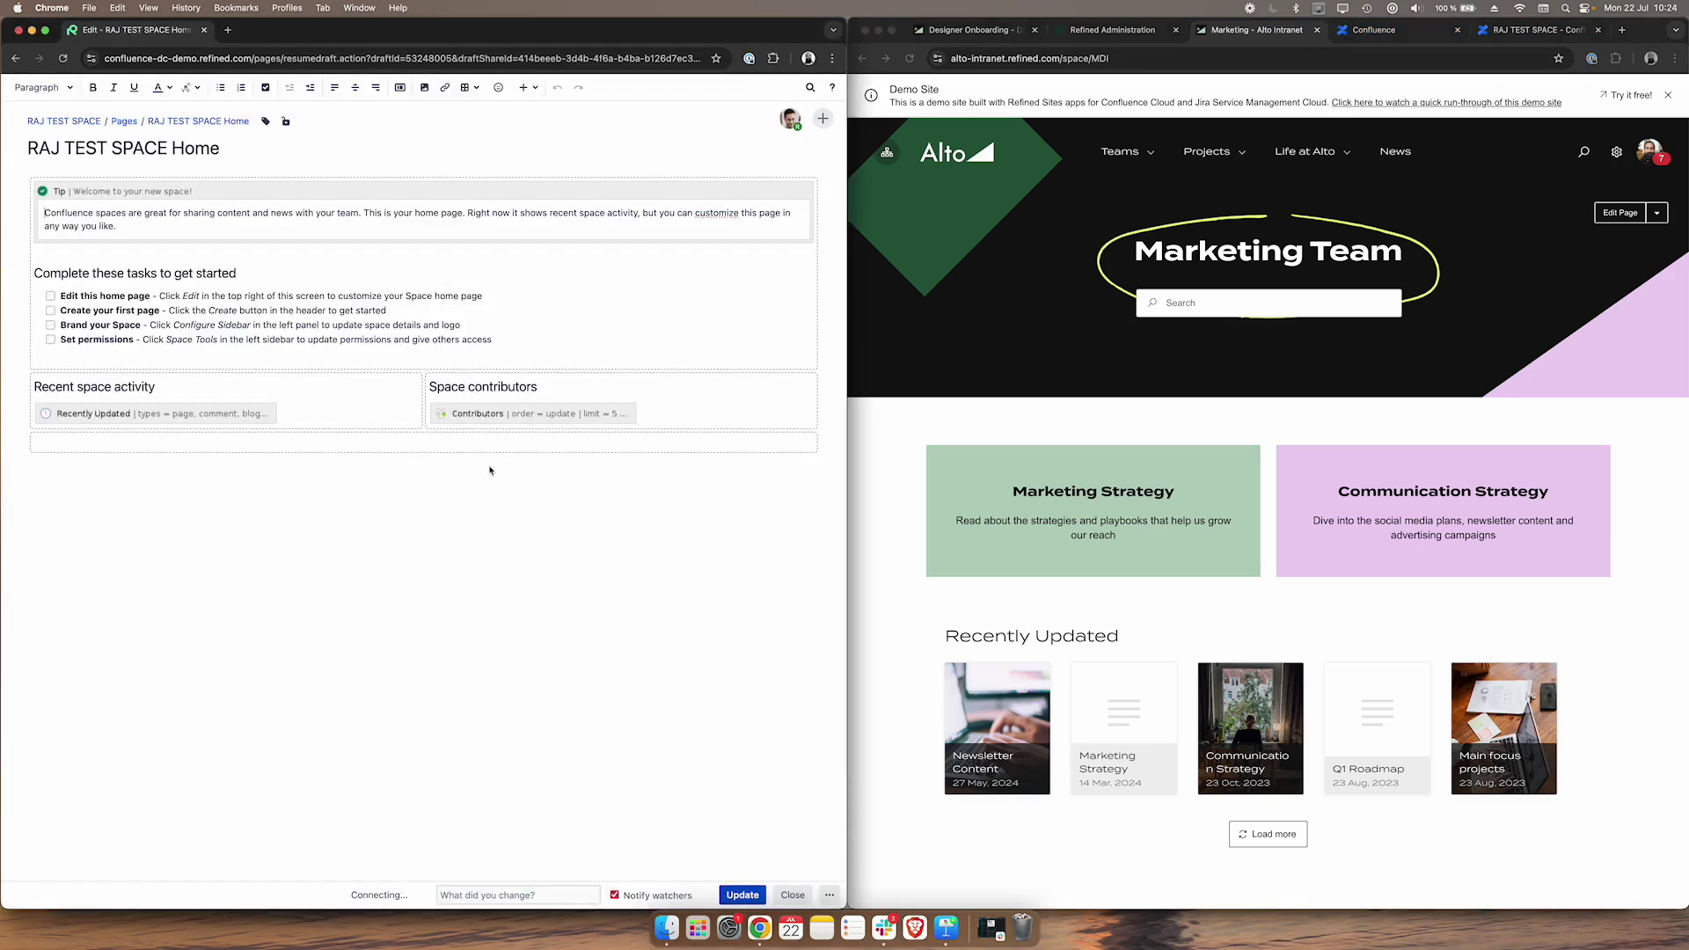
left_click(325, 498)
left_click(360, 486)
left_click(252, 268)
left_click(742, 895)
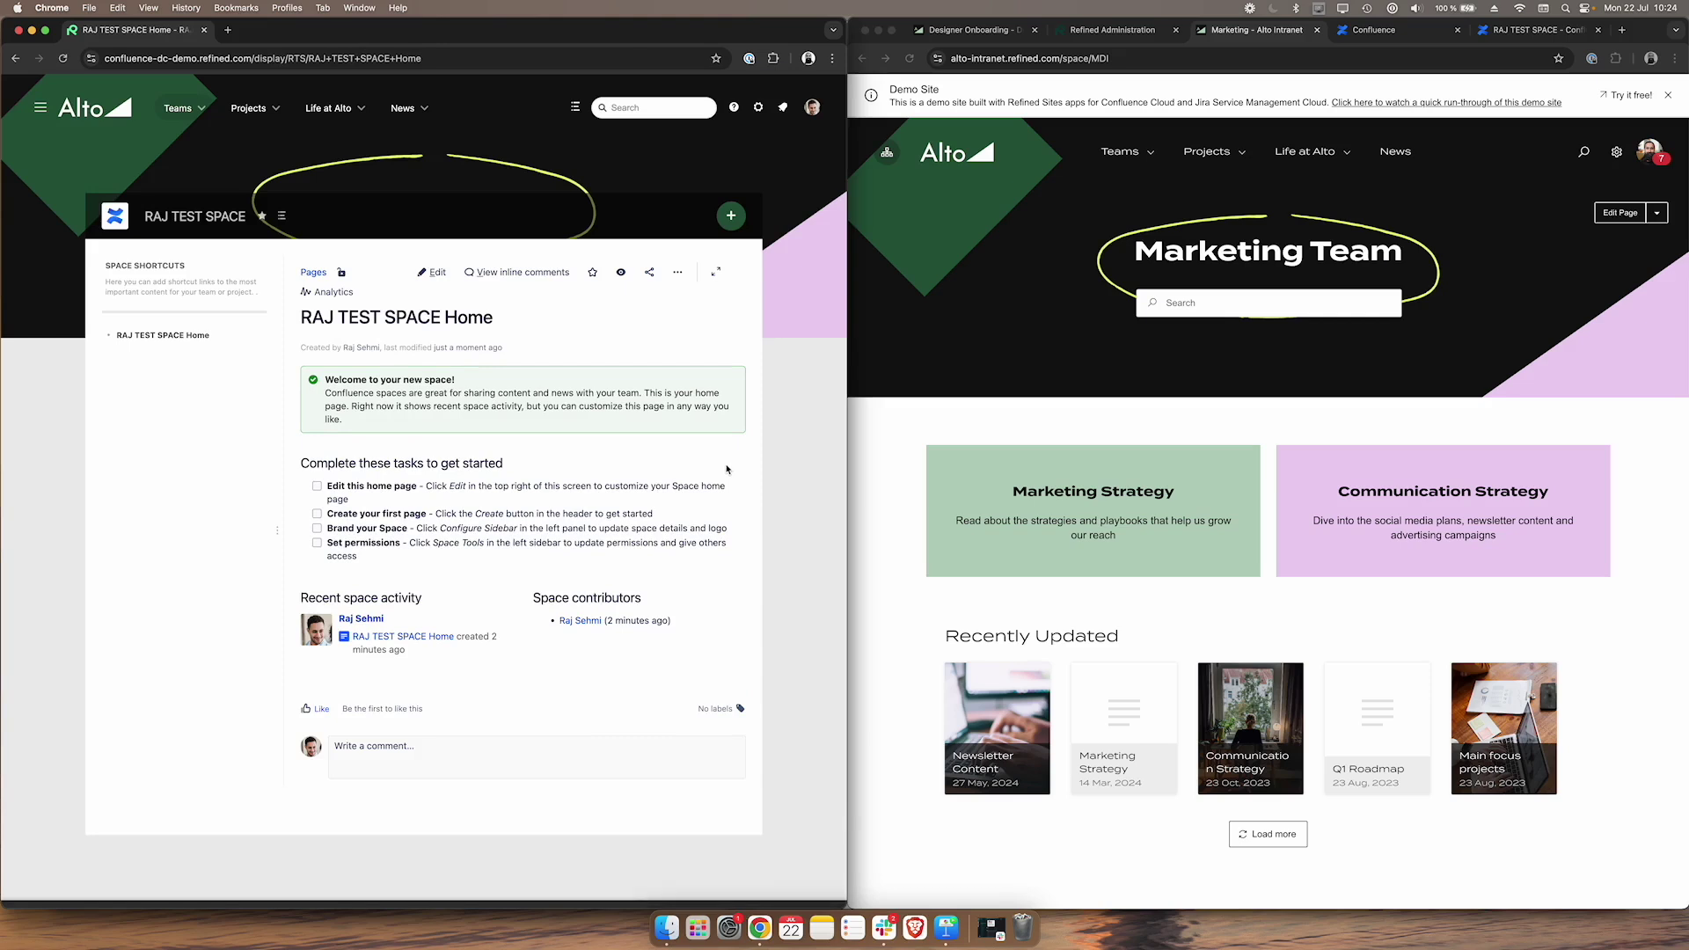
left_click(1248, 230)
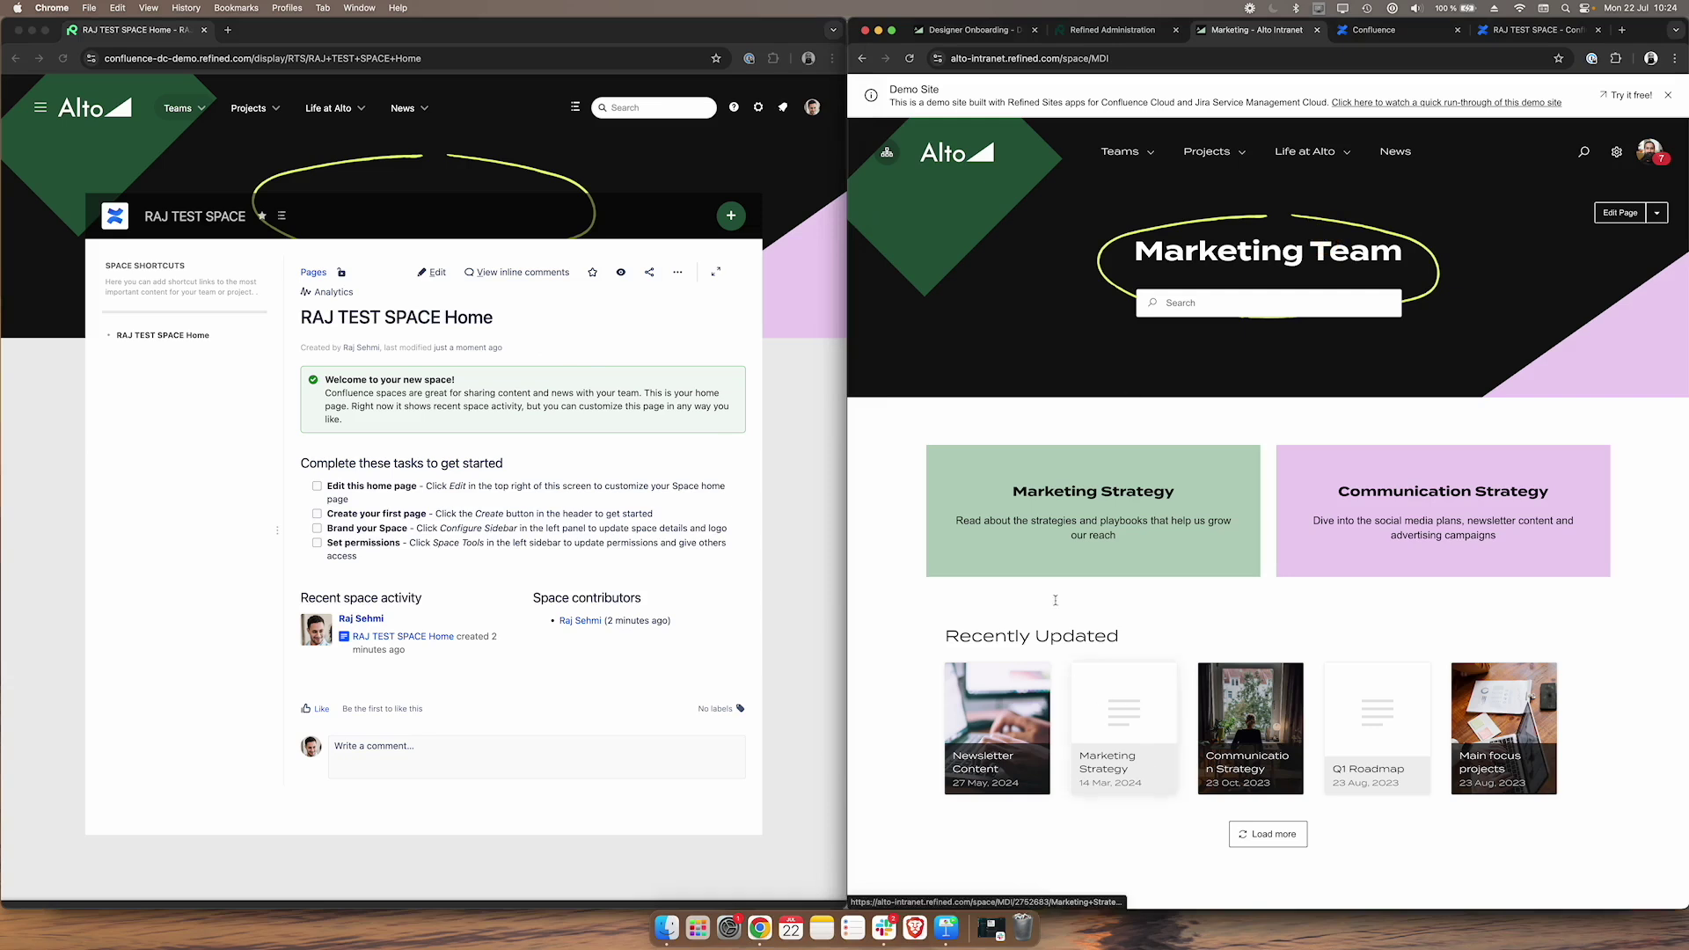
- On the Cloud intranet, open RAJ TEST SPACE Home via Teams and edit it in Confluence
left_click(1143, 152)
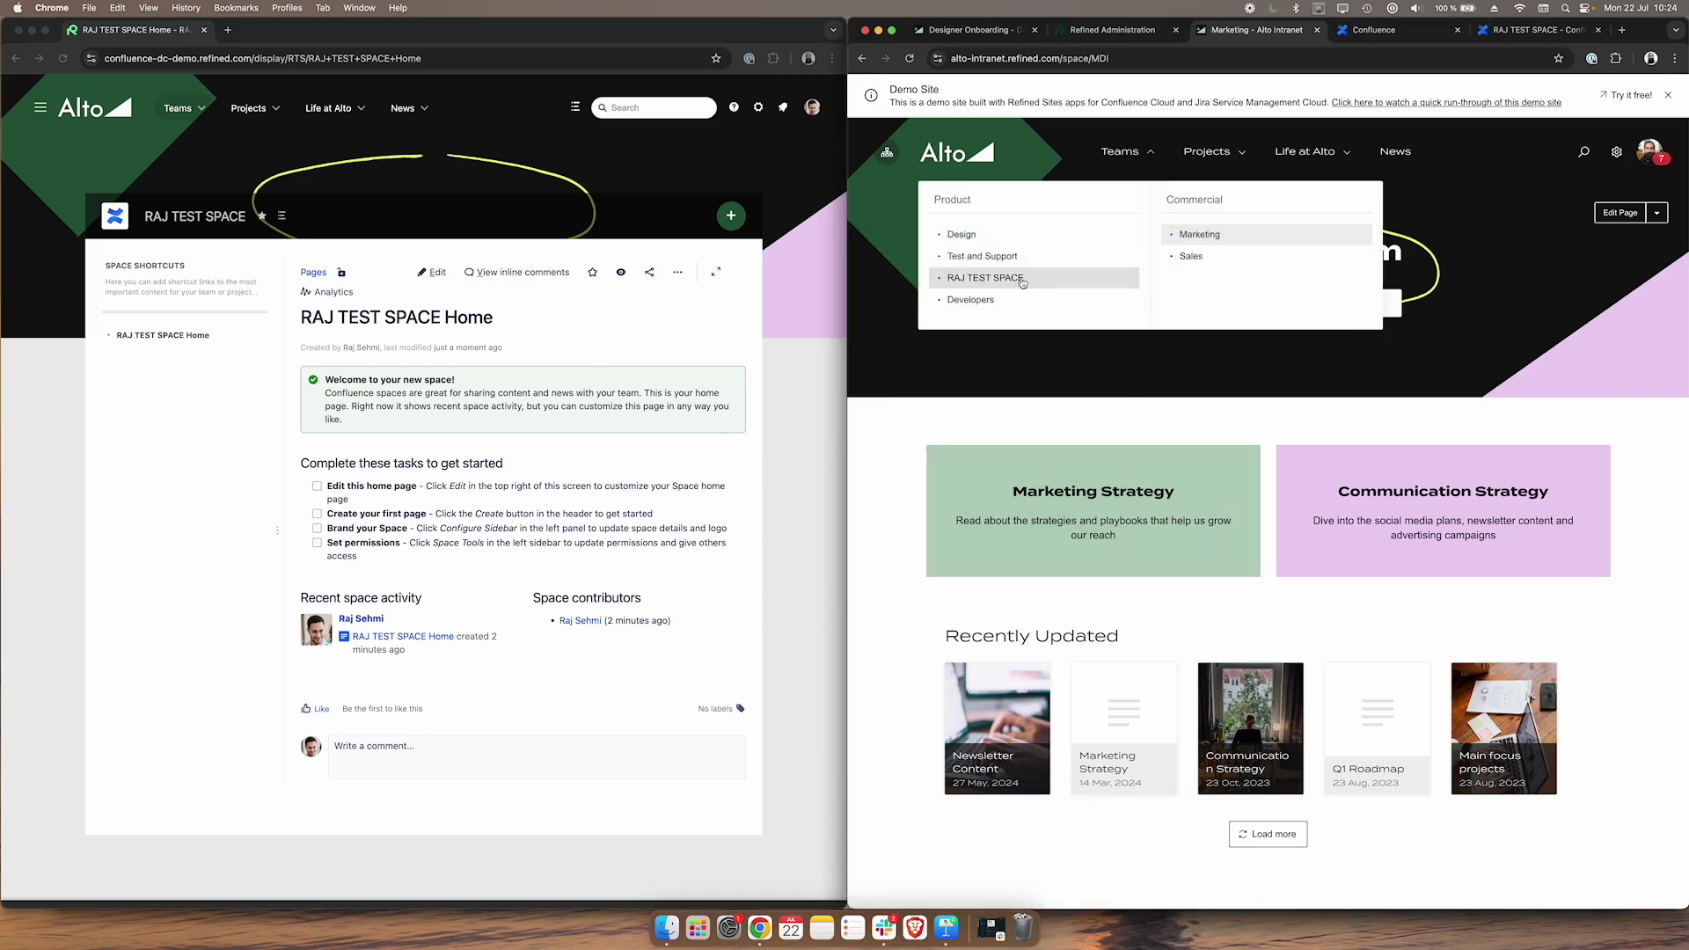
left_click(977, 275)
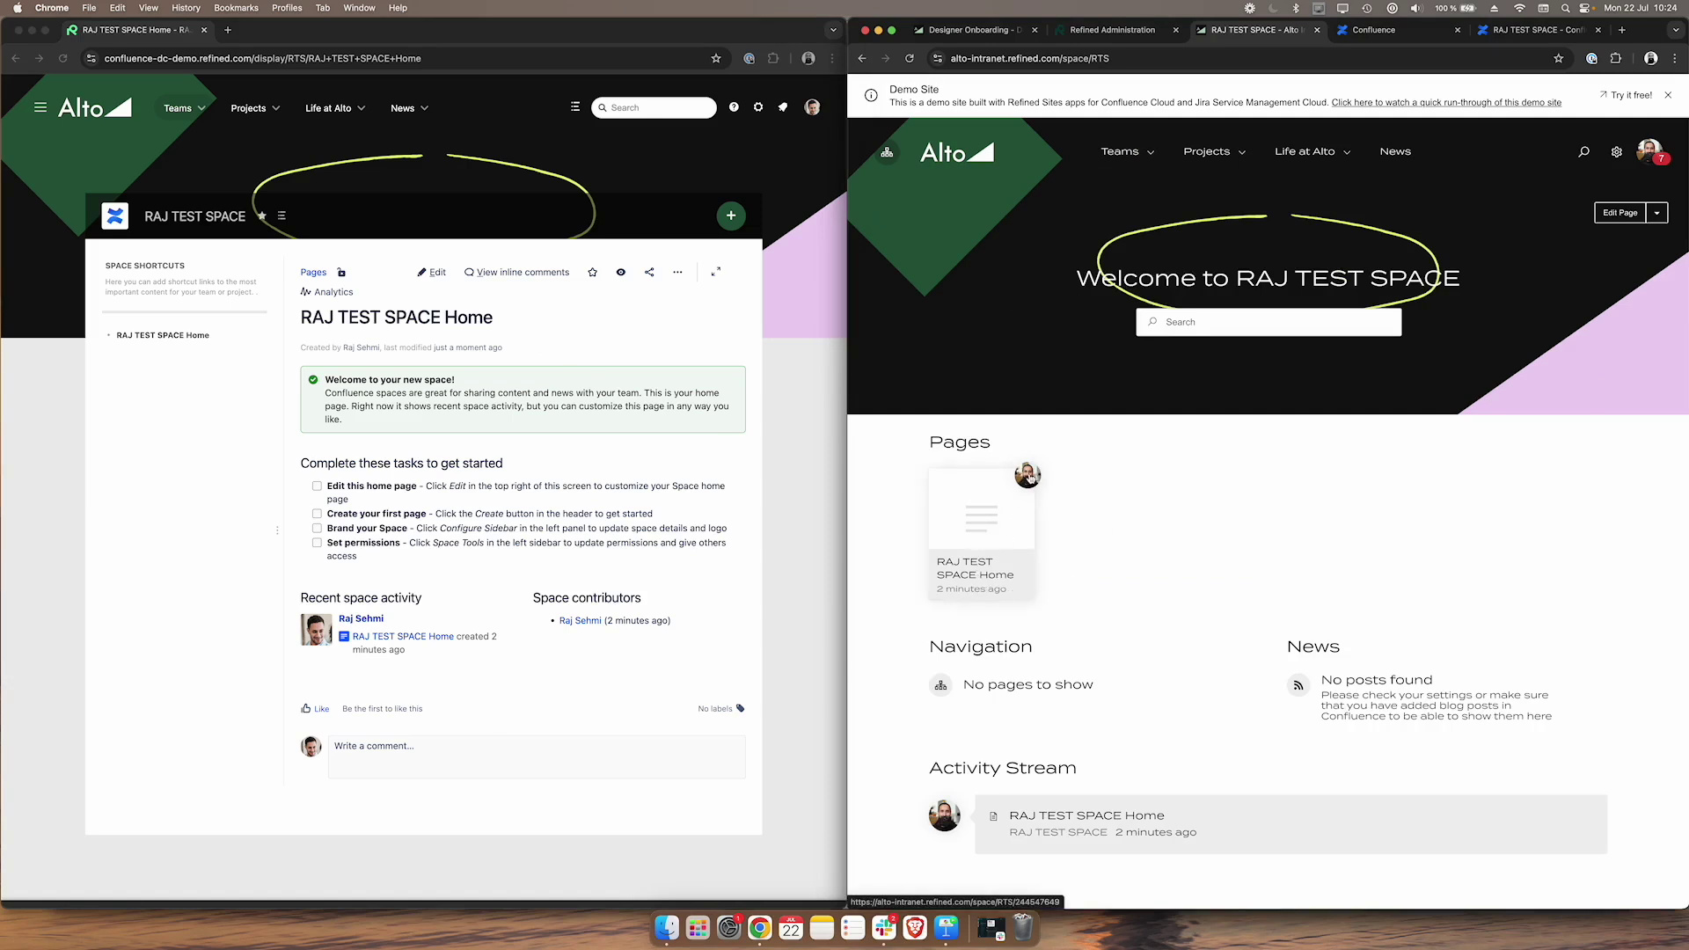
left_click(992, 513)
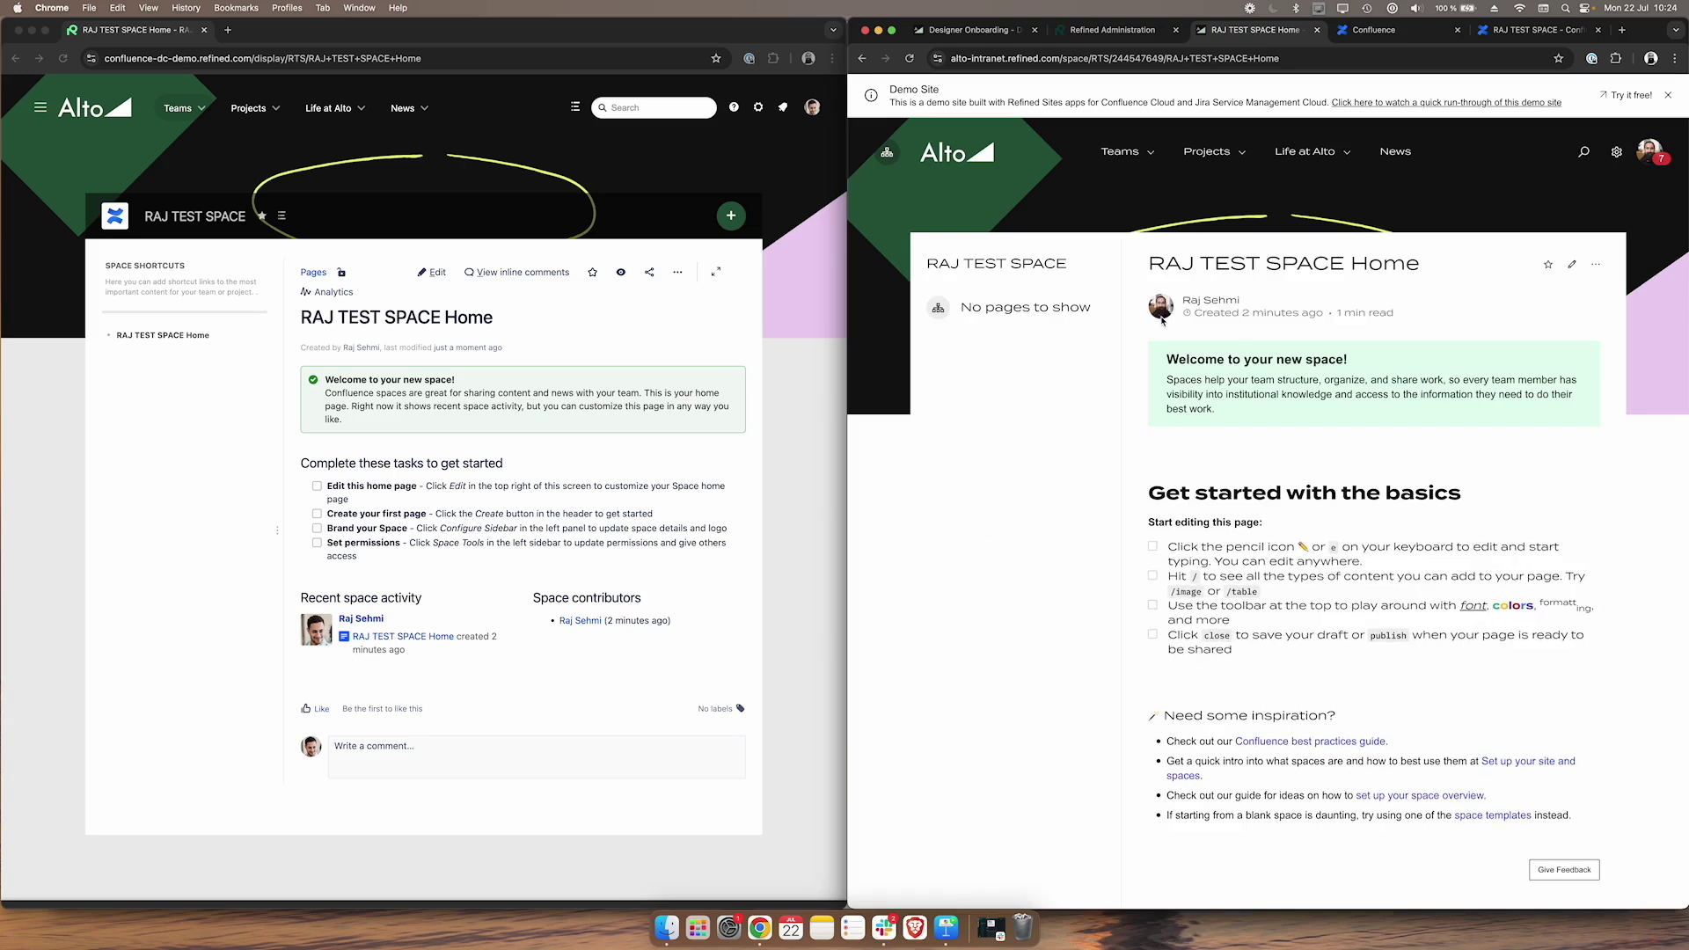
left_click(1571, 265)
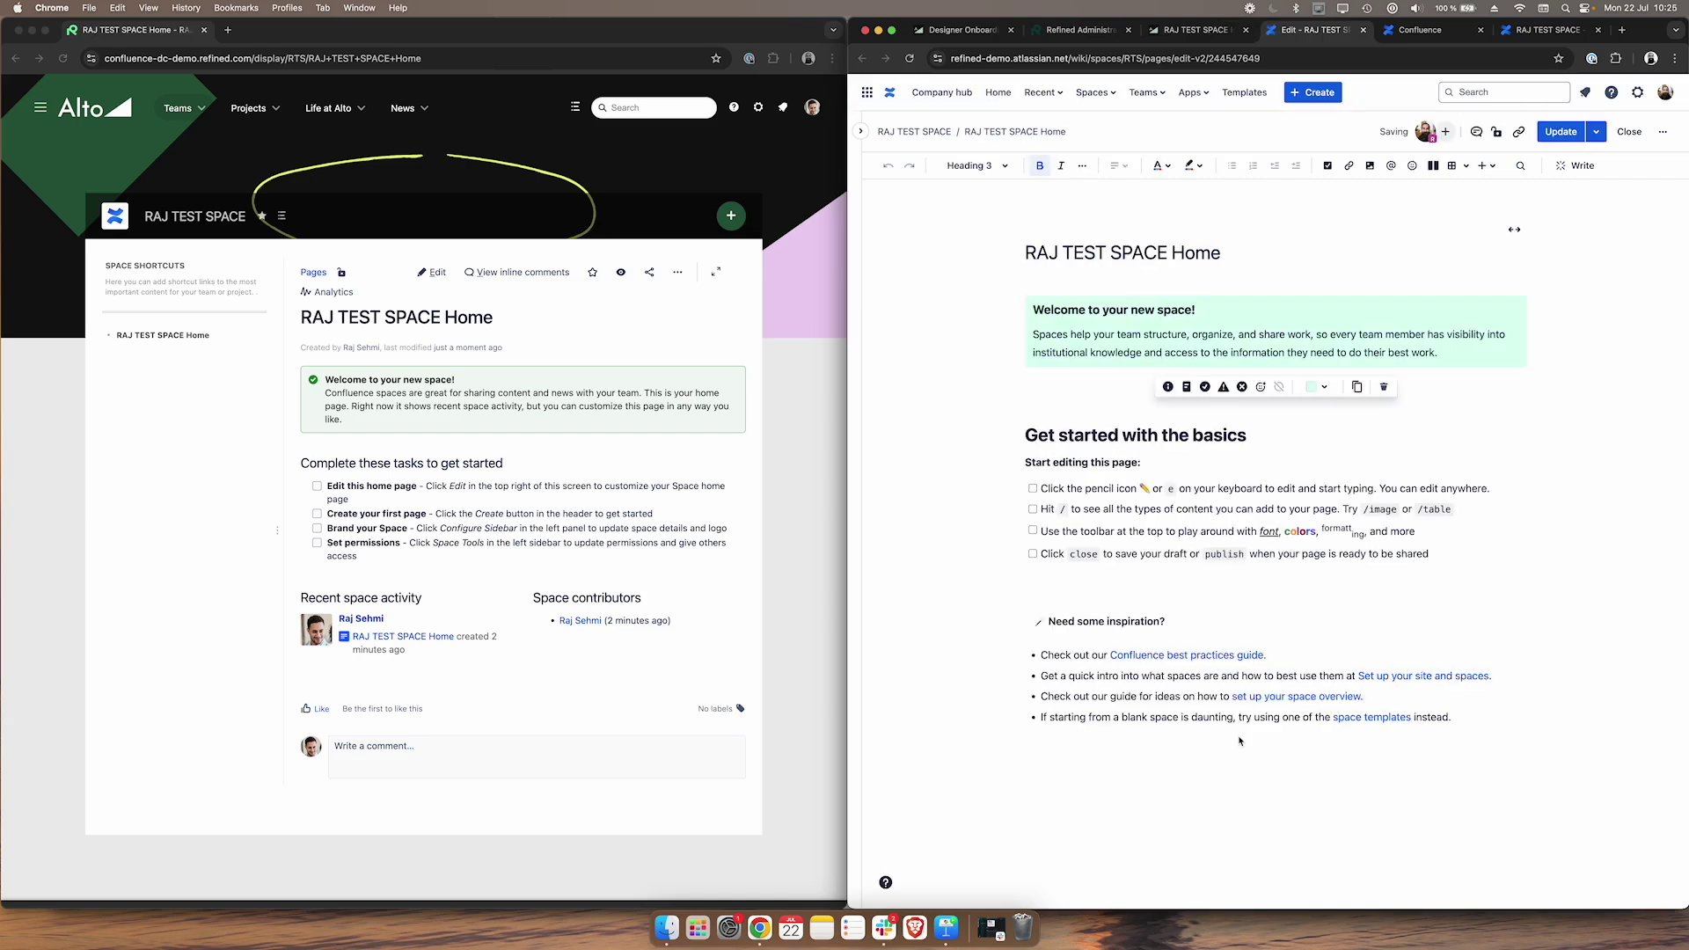
- Add a 'New line' heading to RAJ TEST SPACE Home, update it, and reload the intranet page
type("New line")
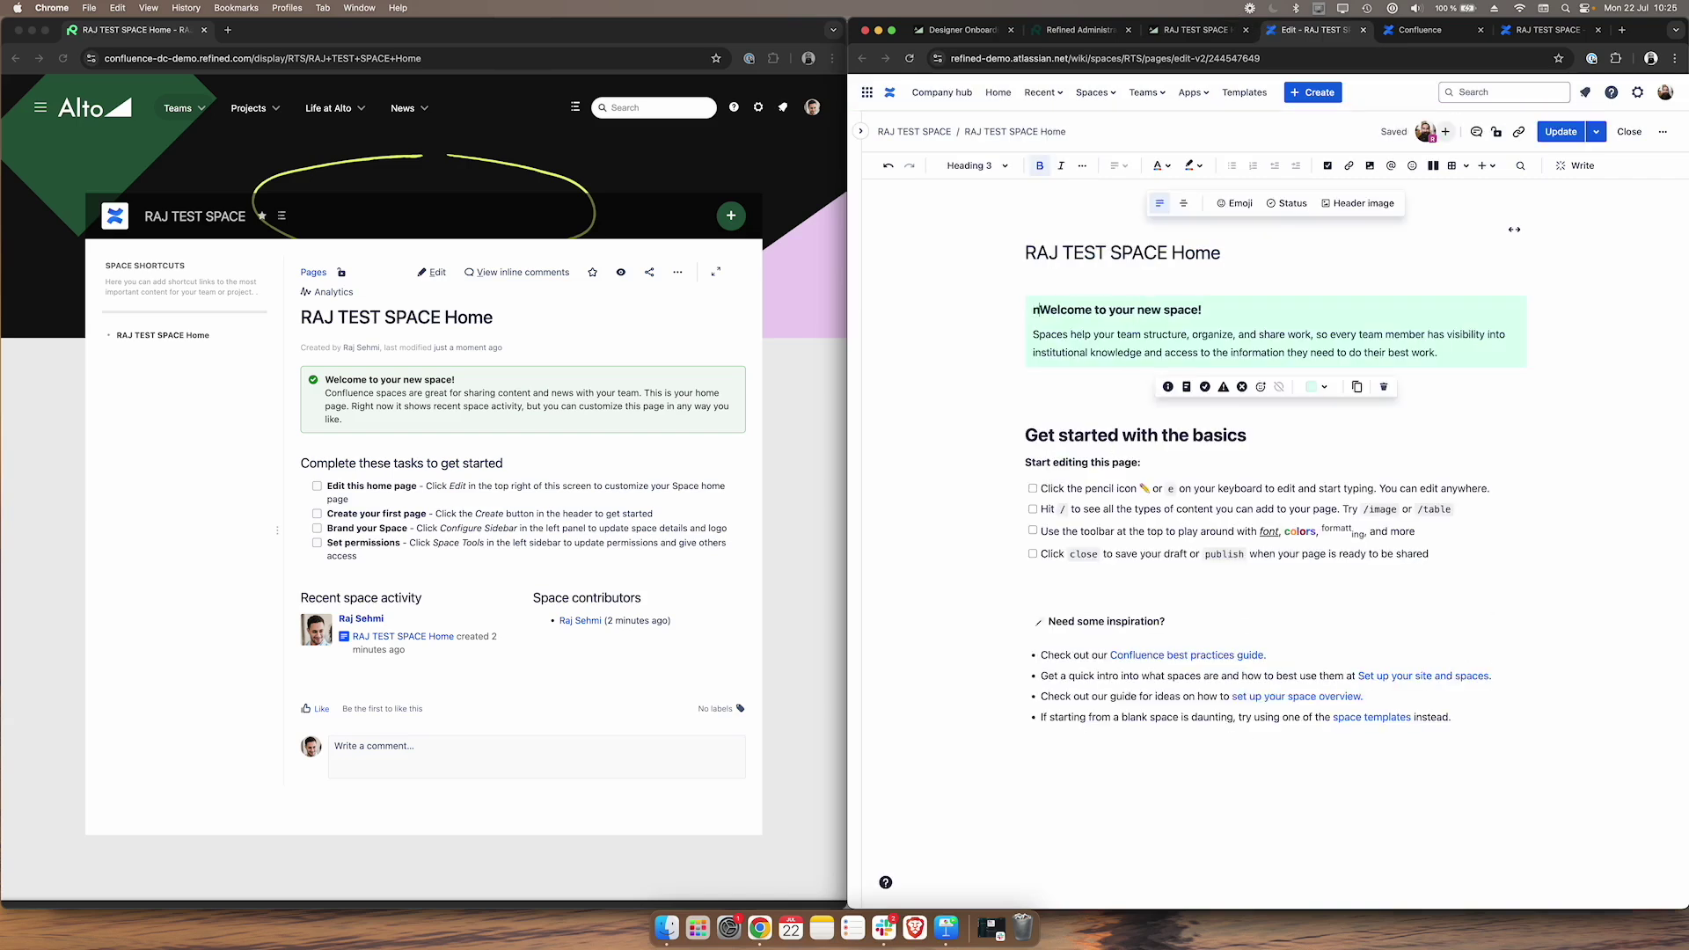
key("Return")
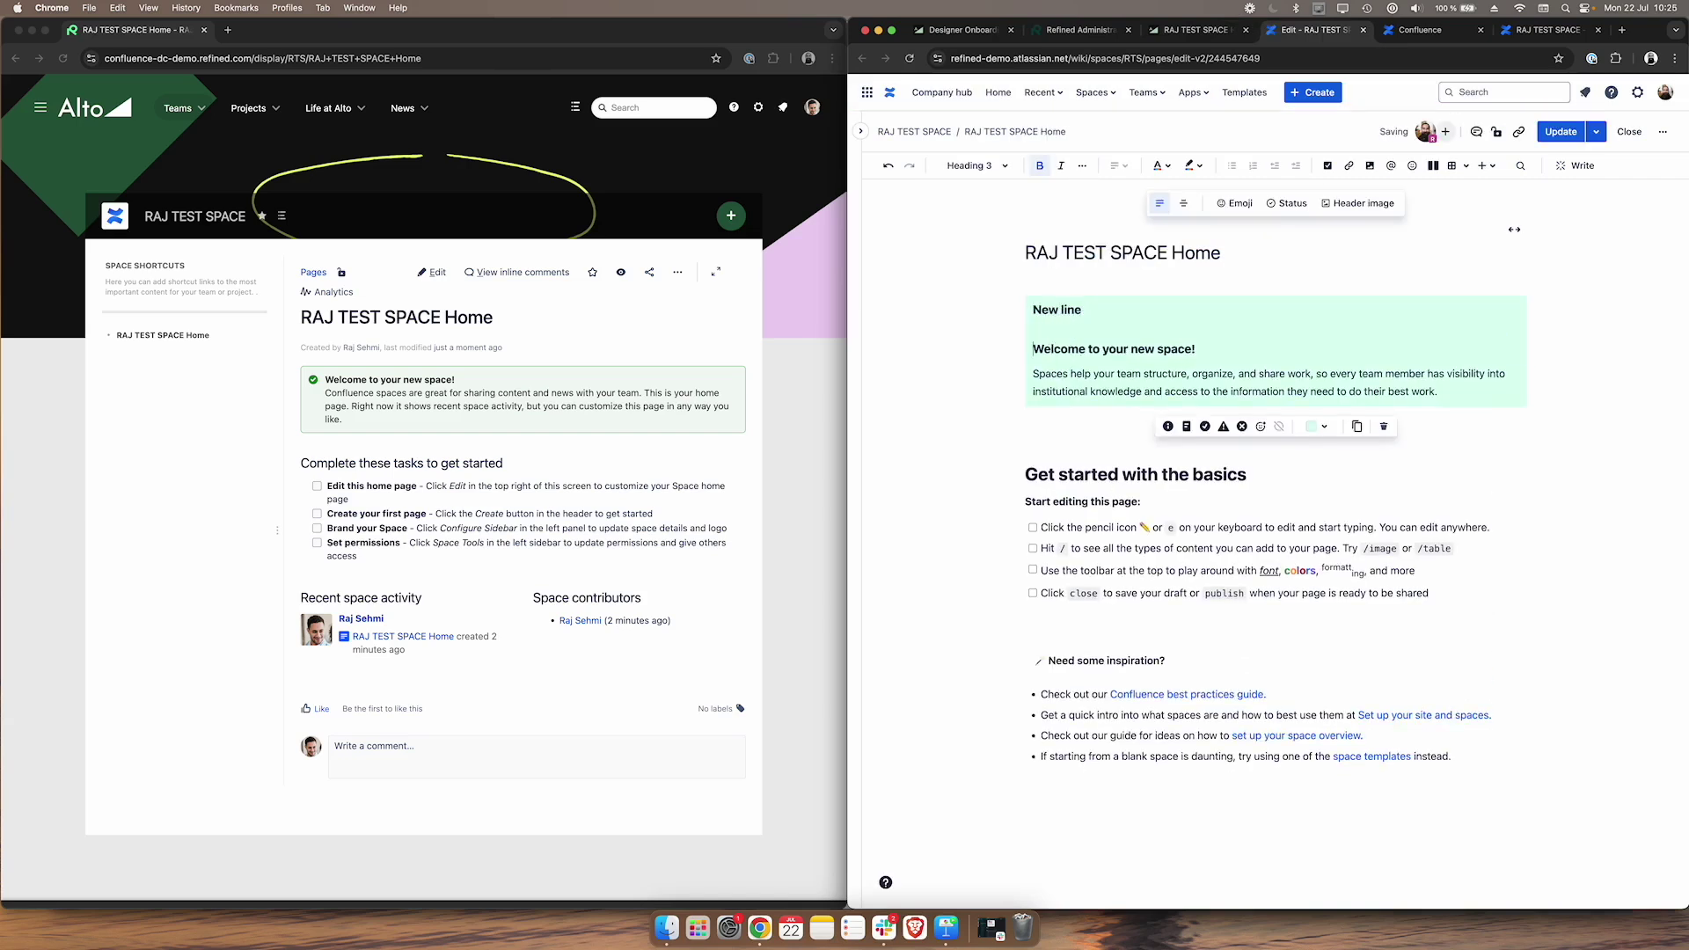
left_click(1566, 131)
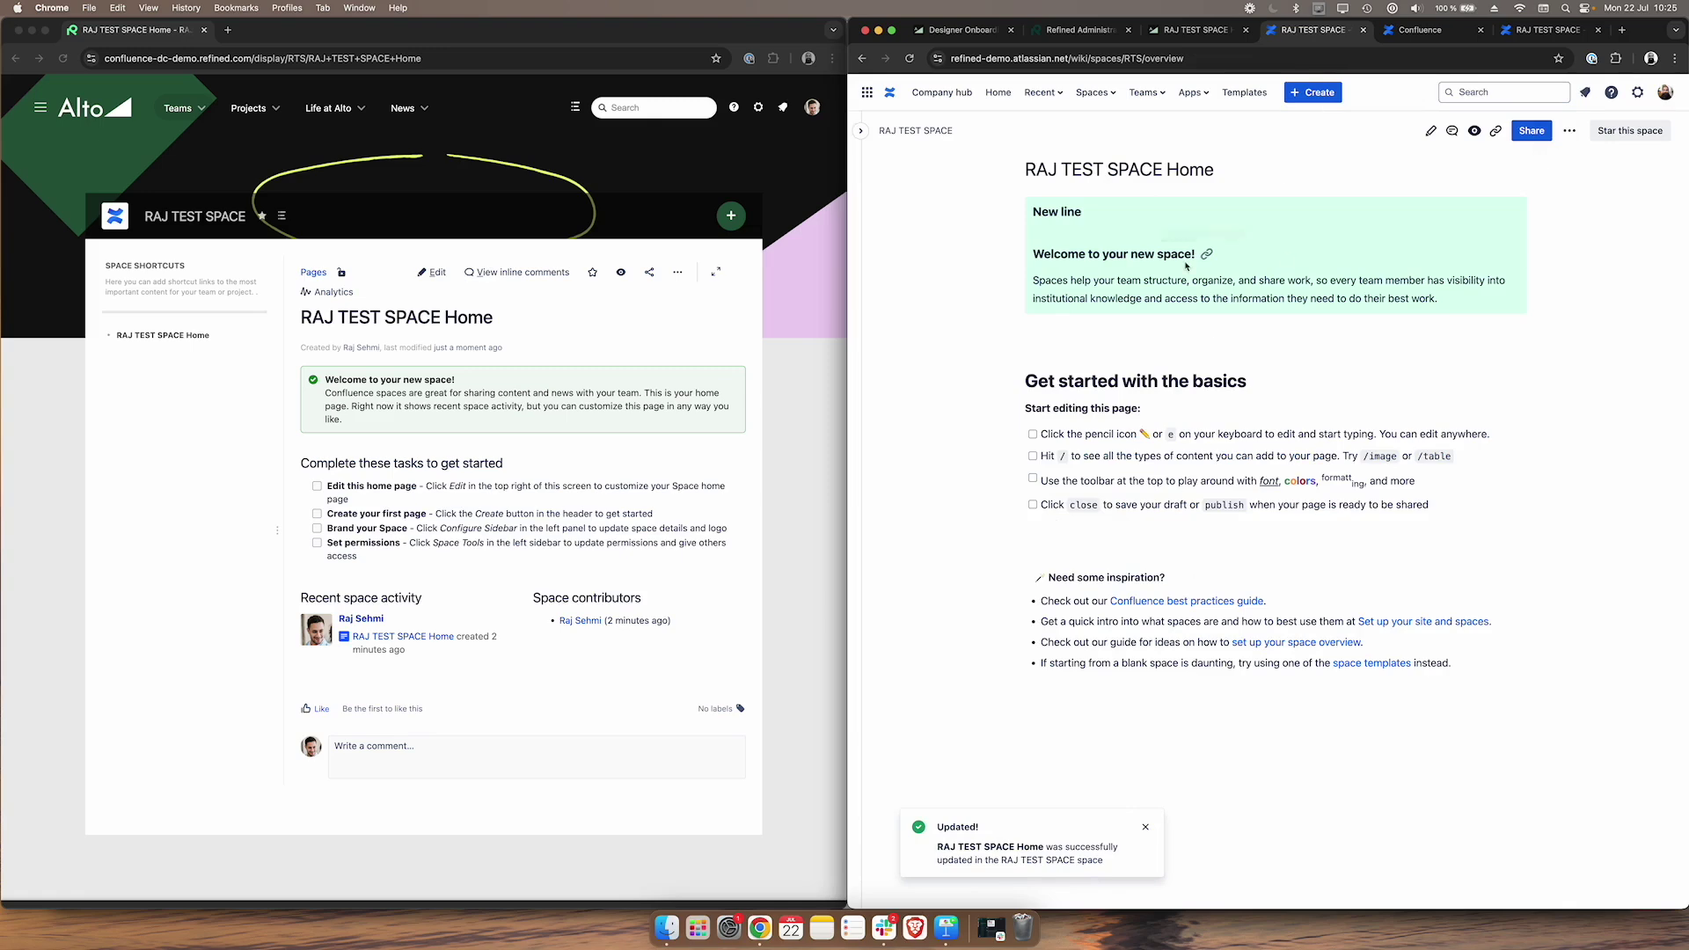
left_click(1202, 30)
key("super+r")
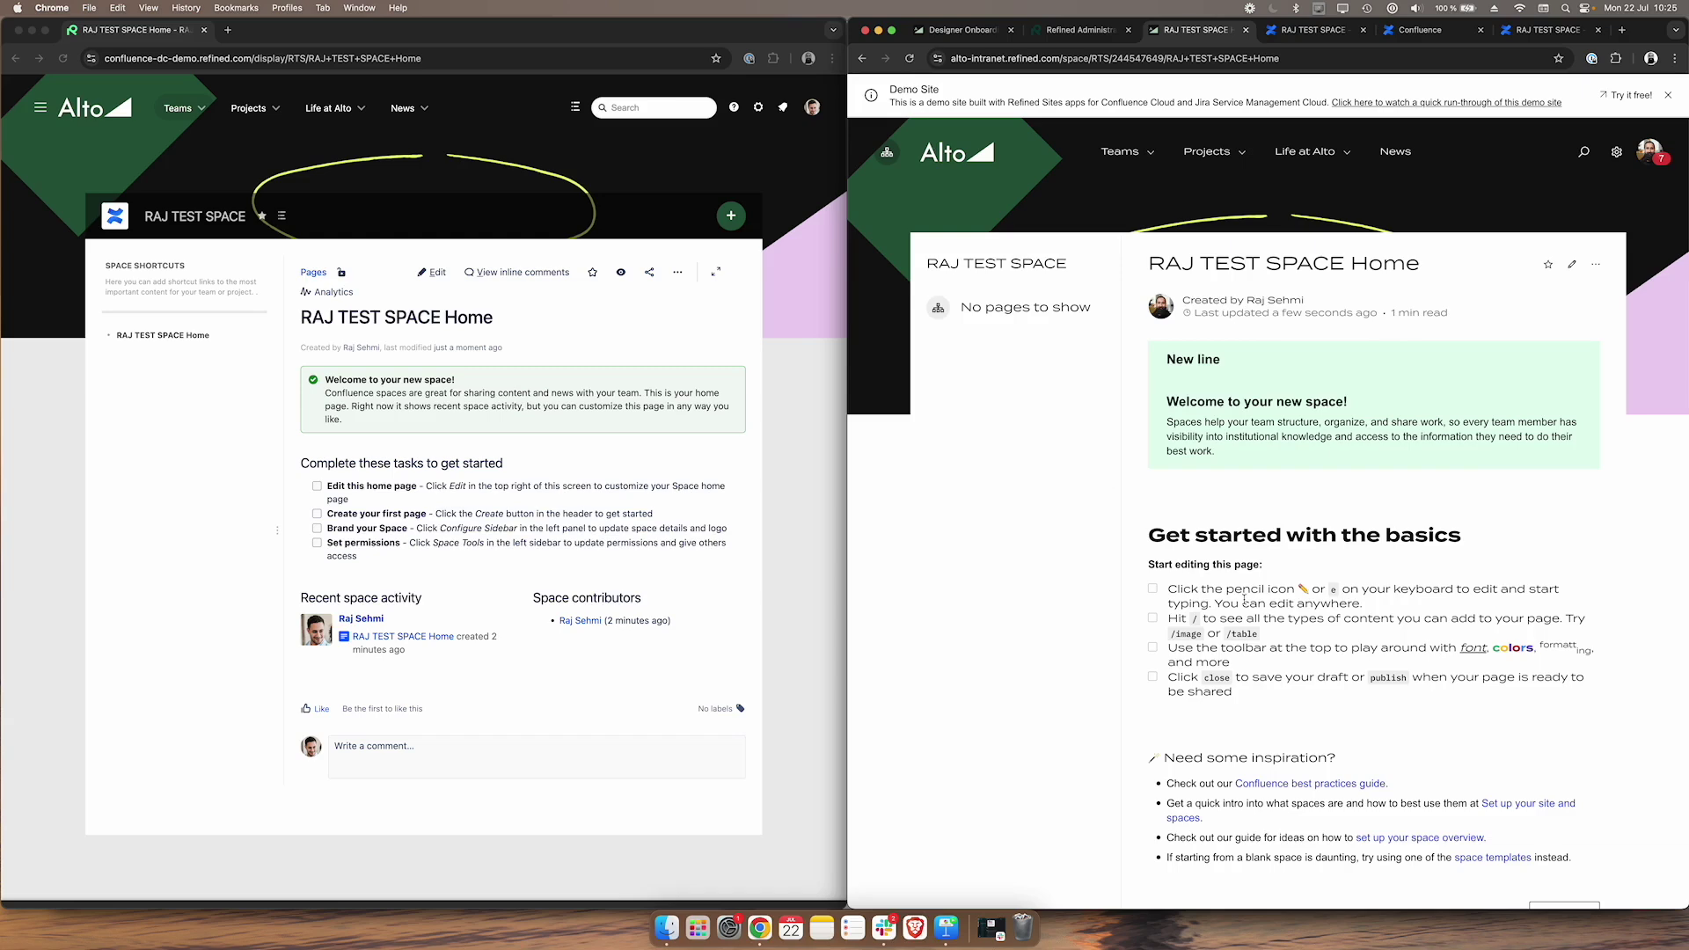
left_click(1313, 29)
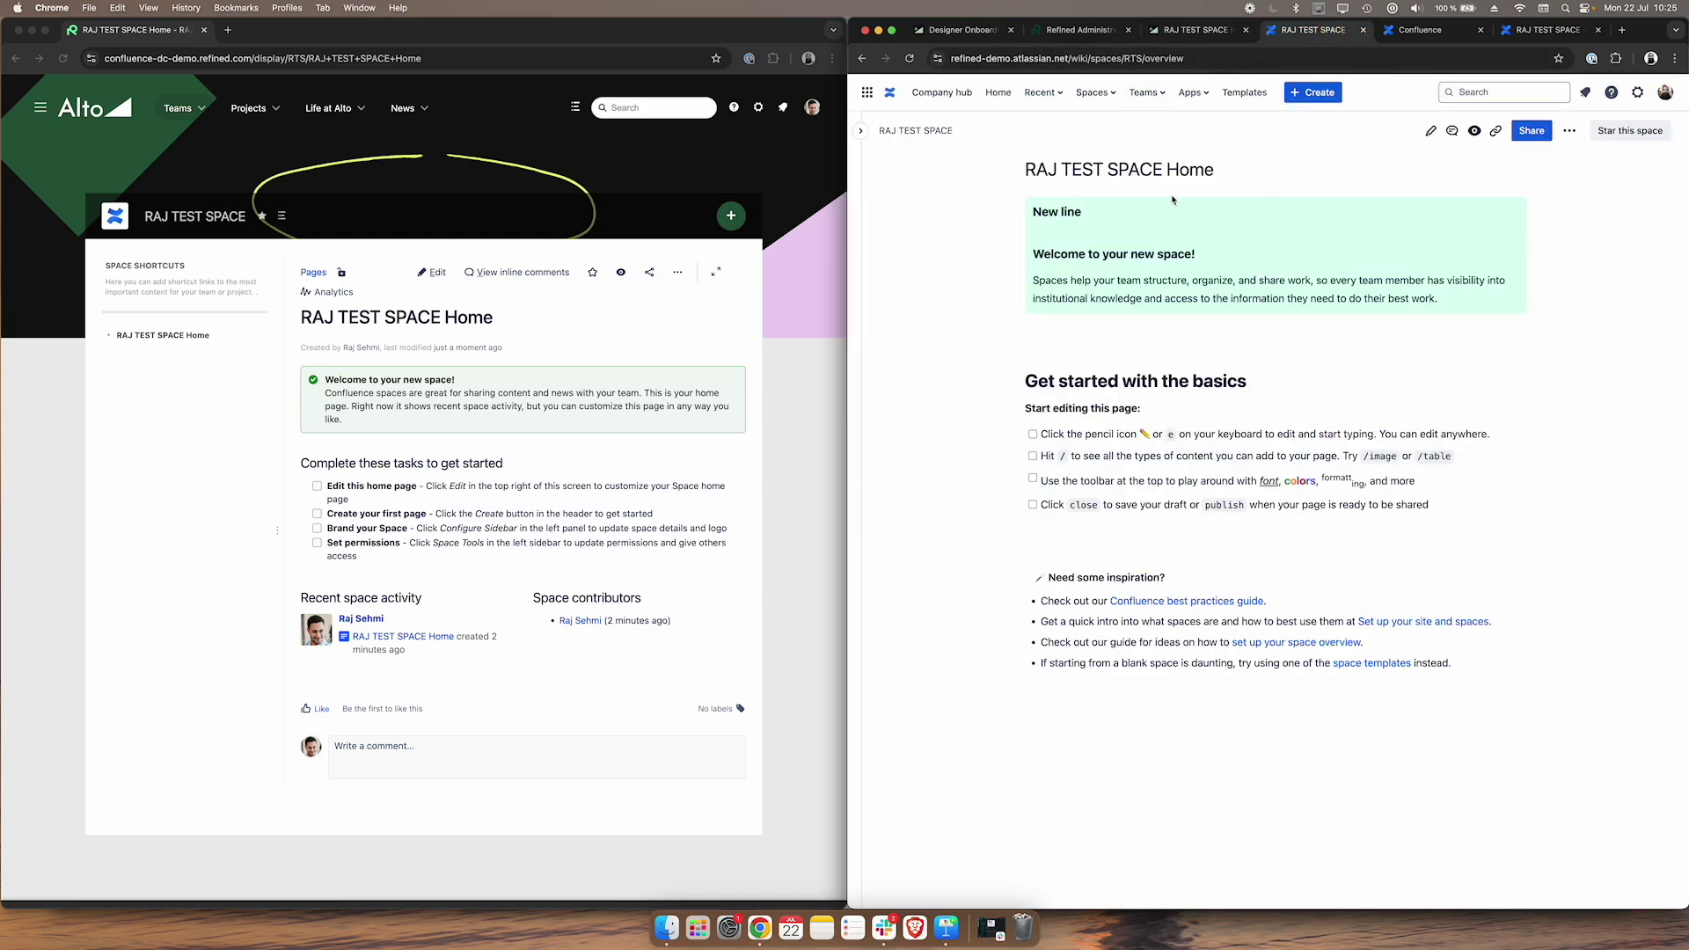
left_click(1196, 29)
left_click(1299, 30)
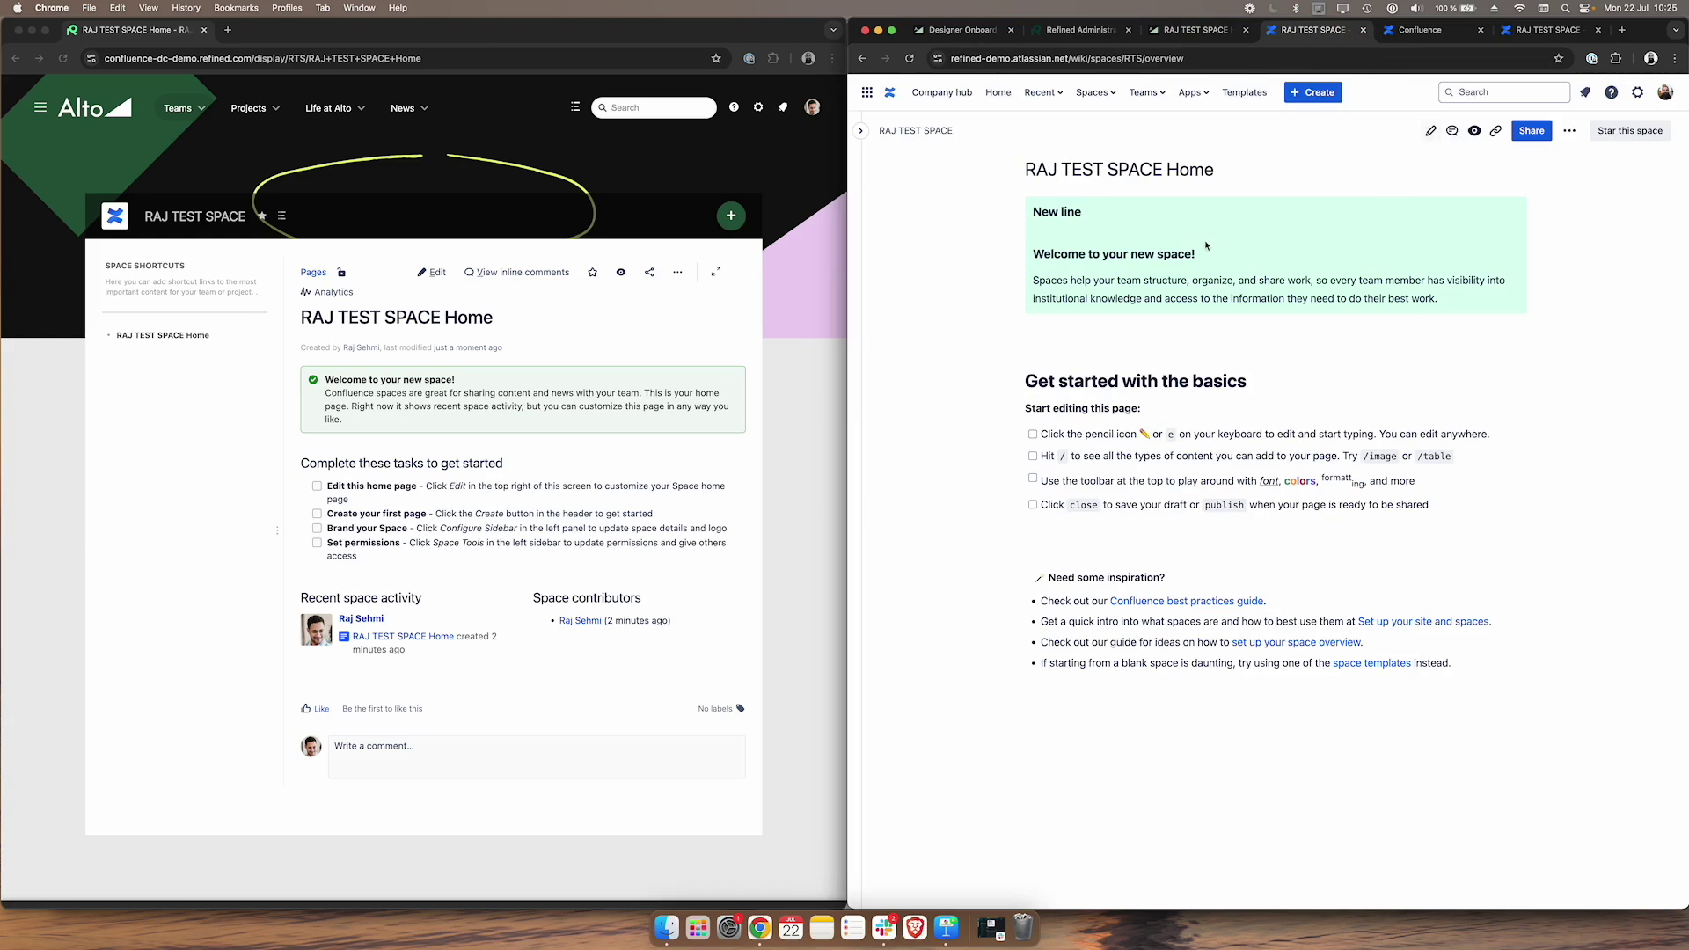
left_click(1227, 30)
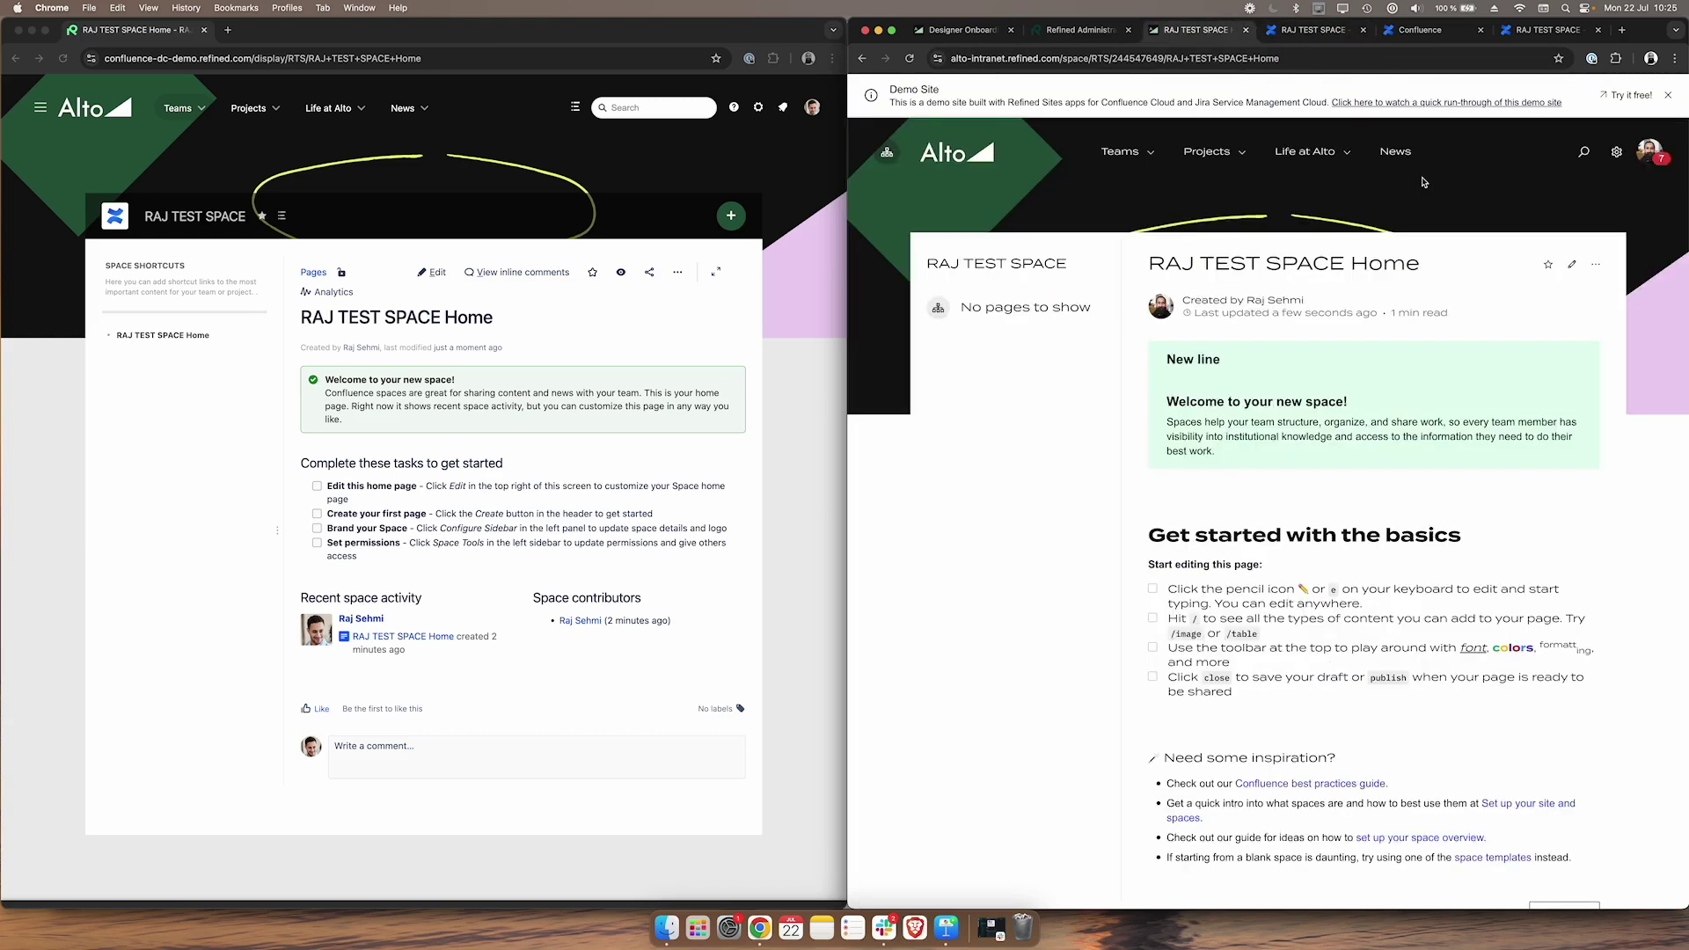